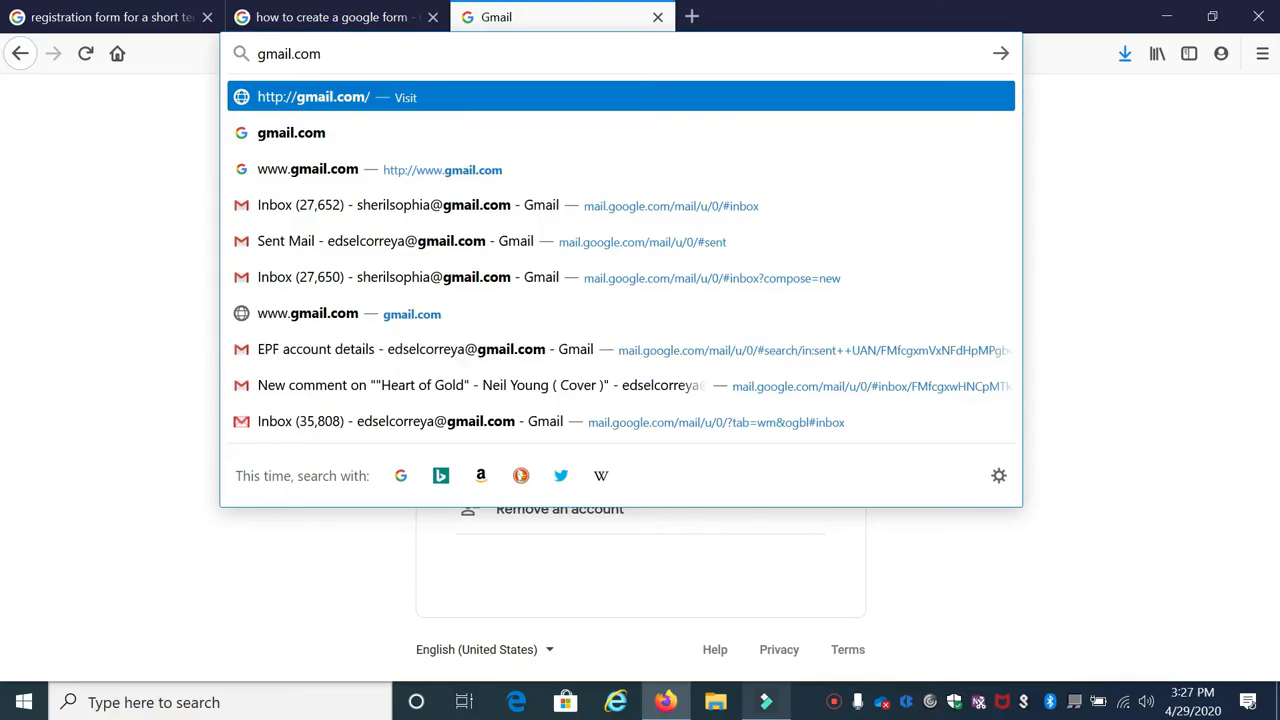
# Step: Sign in to Gmail with the chosen account, skip saving the login, and launch Google Drive
pyautogui.press('Return')
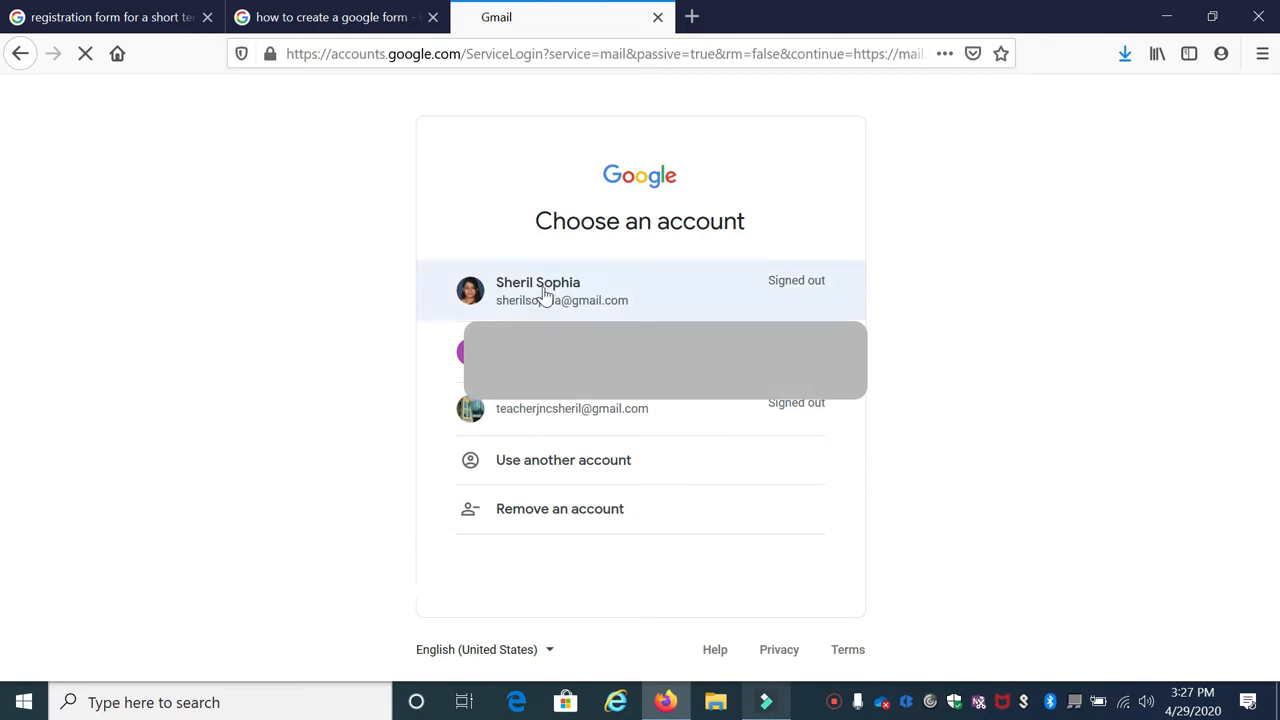
pyautogui.click(543, 293)
pyautogui.press('Return')
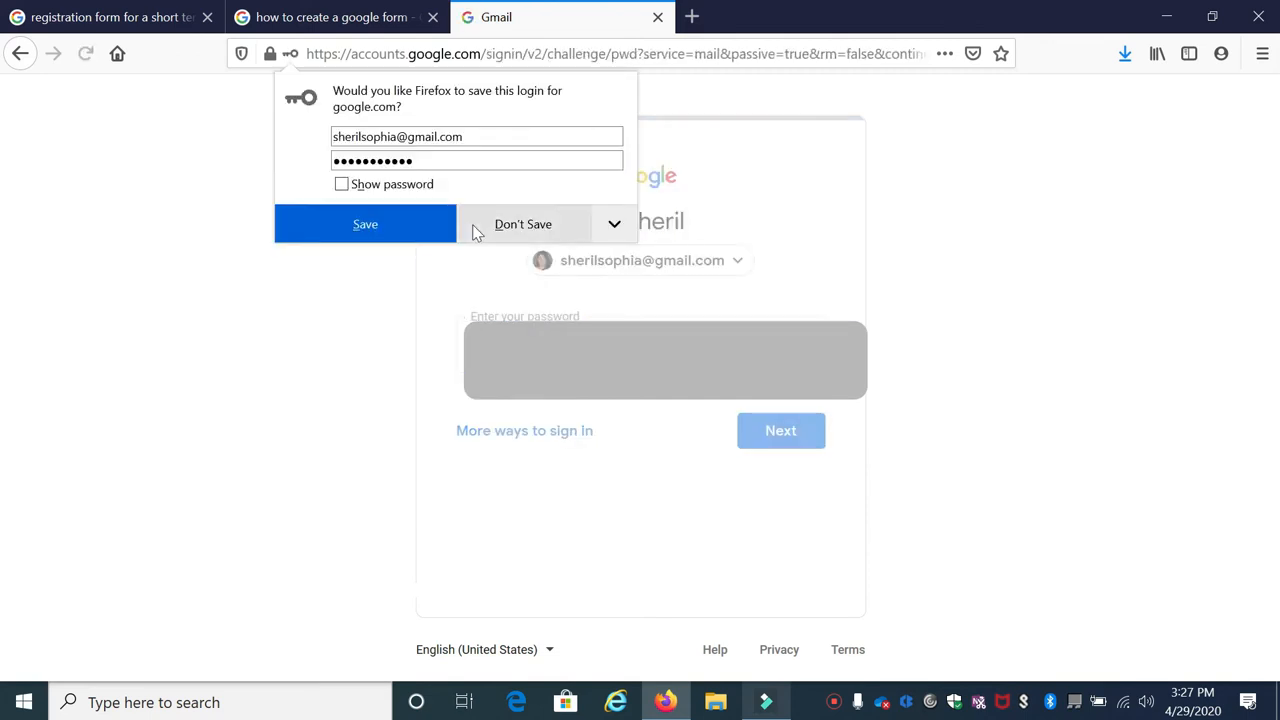
pyautogui.click(476, 231)
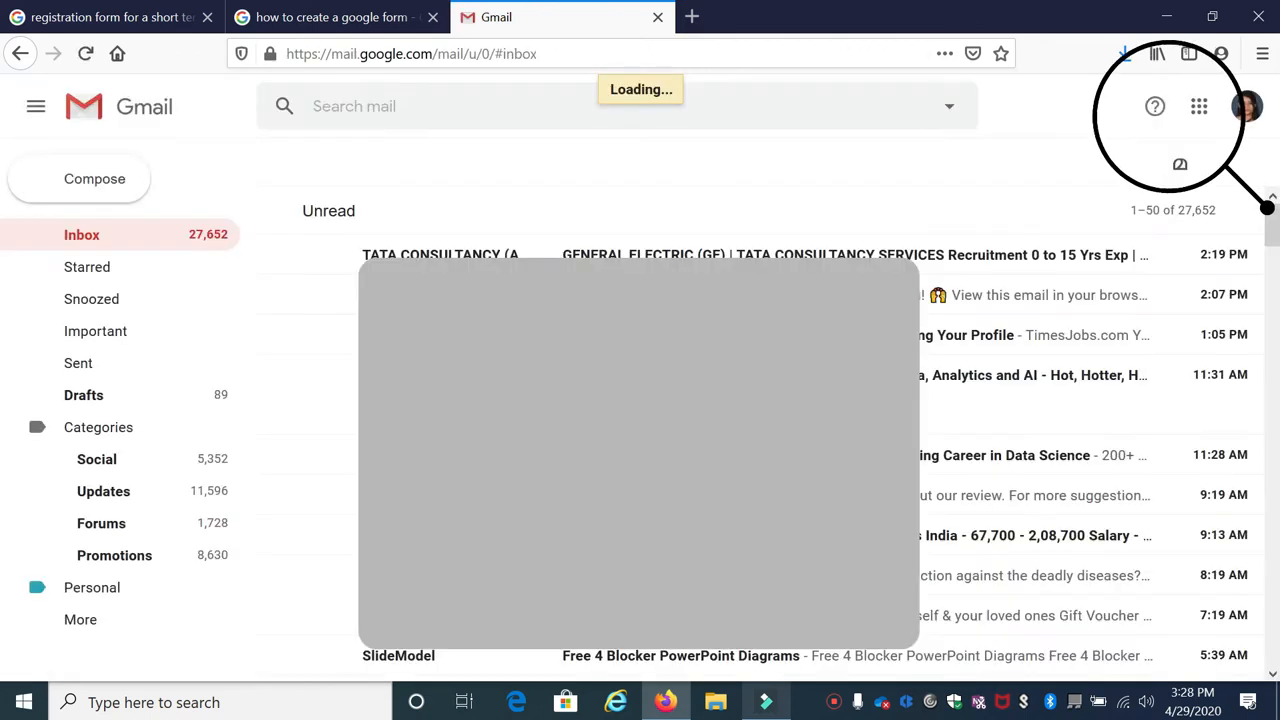
pyautogui.click(1199, 107)
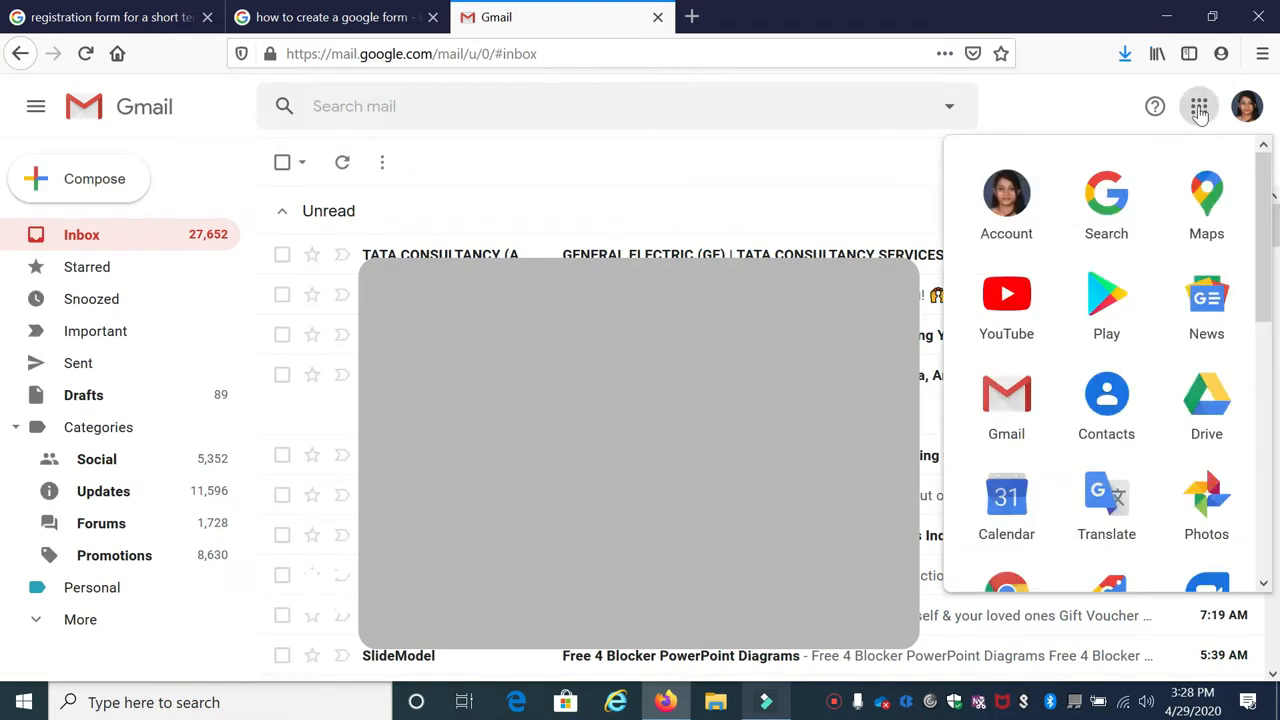
pyautogui.click(1203, 395)
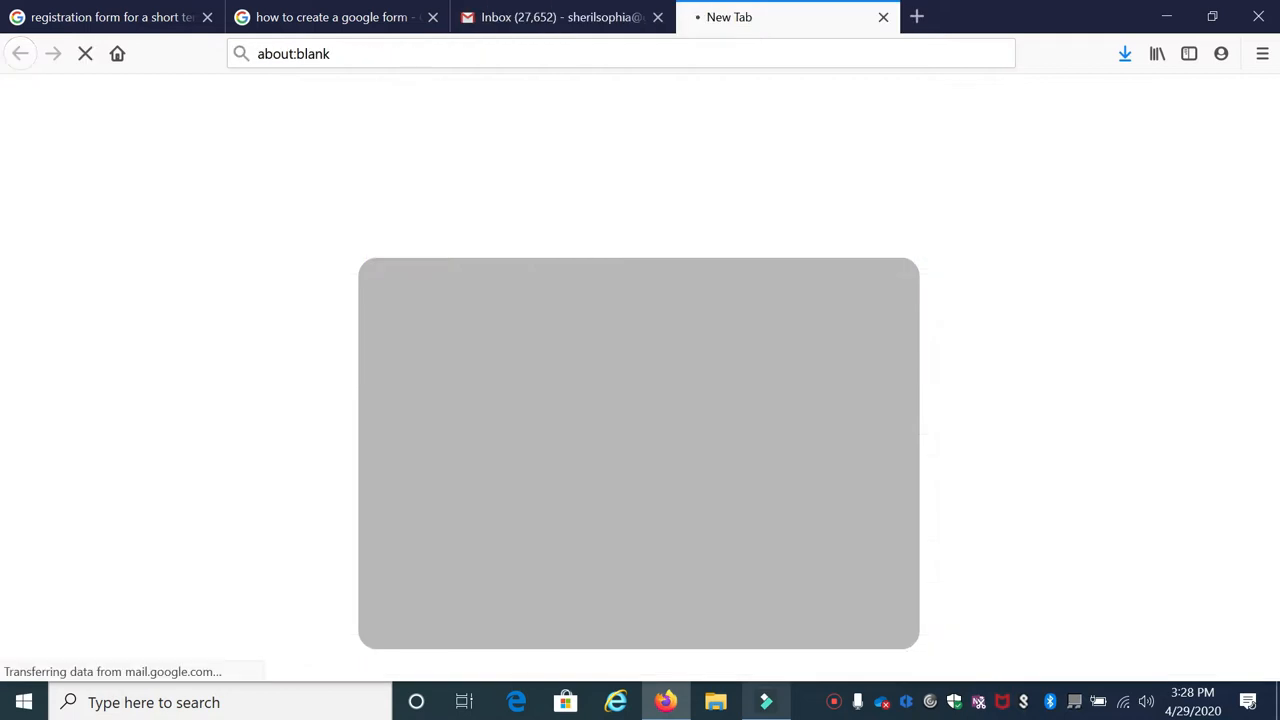
# Step: Start a blank form through Drive's New > More > Google Forms menu
pyautogui.click(97, 180)
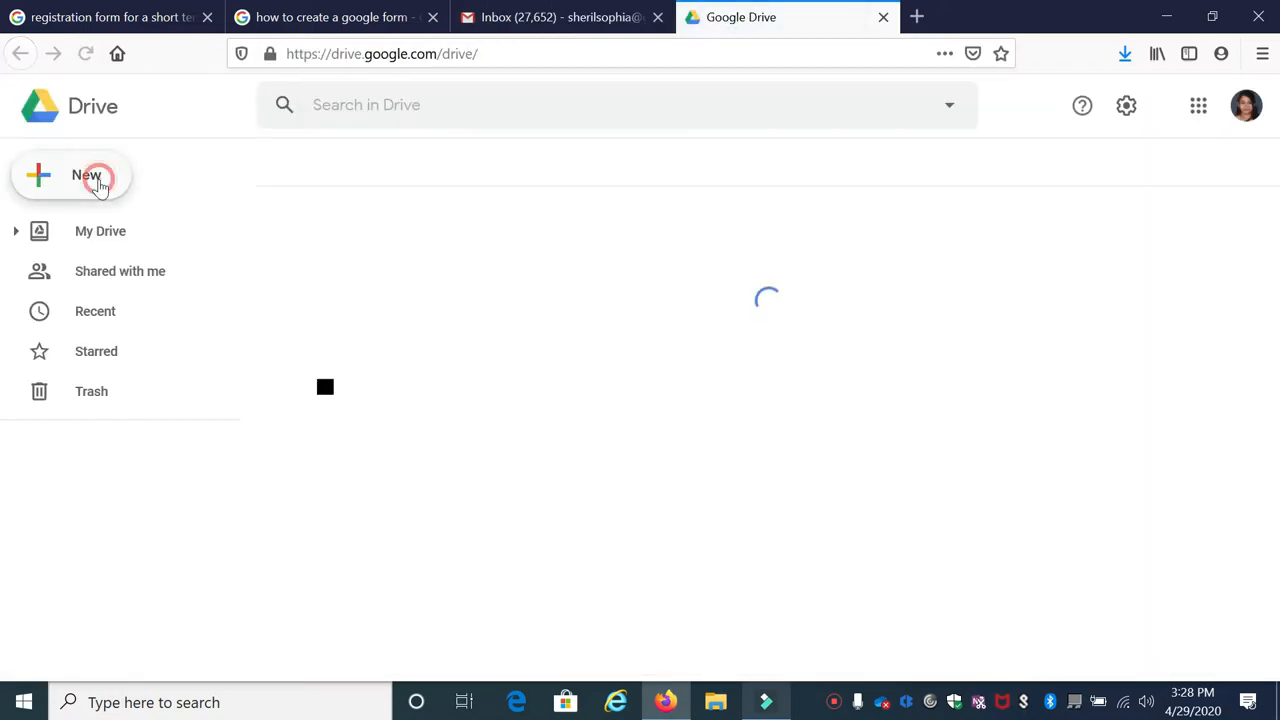
pyautogui.click(99, 185)
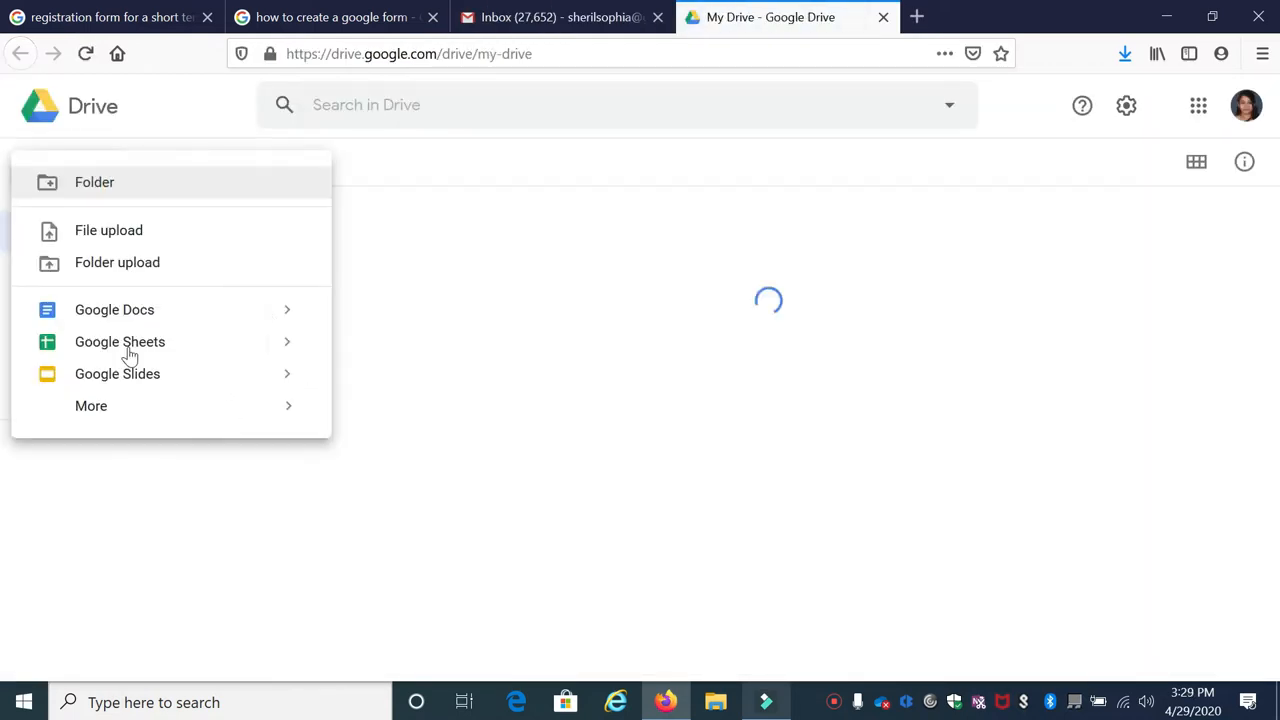
pyautogui.click(107, 418)
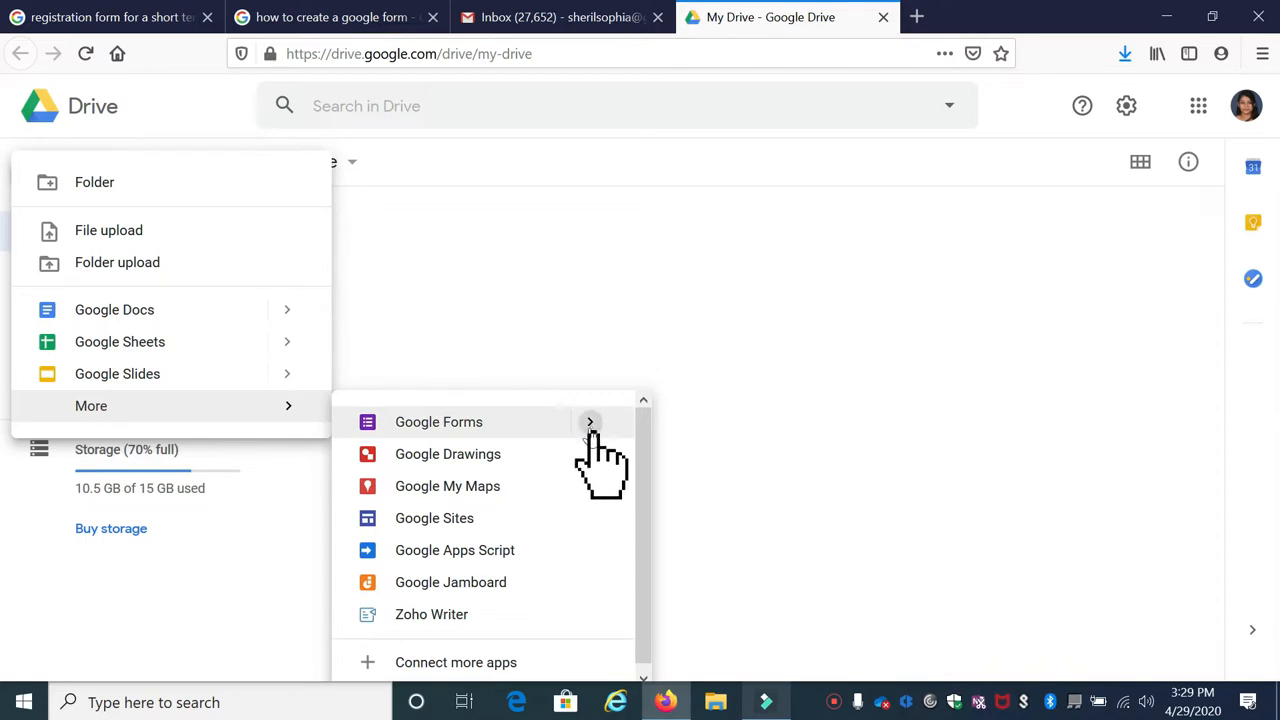
pyautogui.click(590, 424)
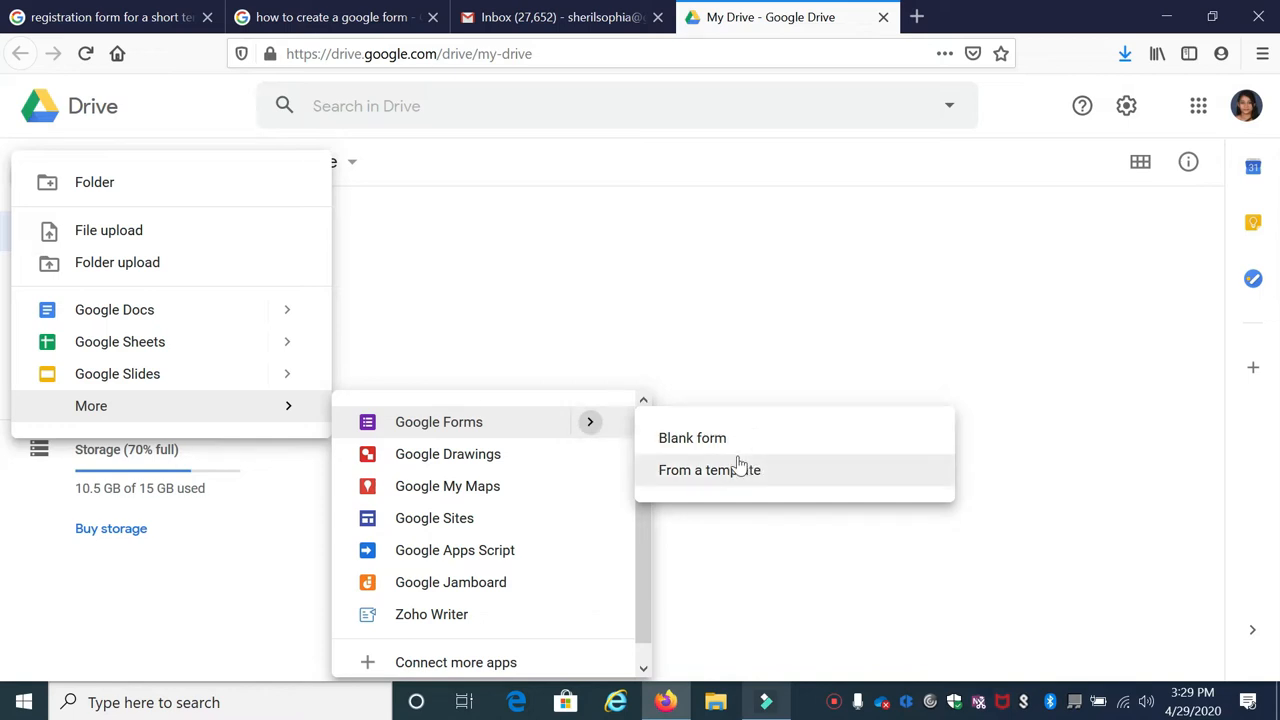
pyautogui.click(708, 438)
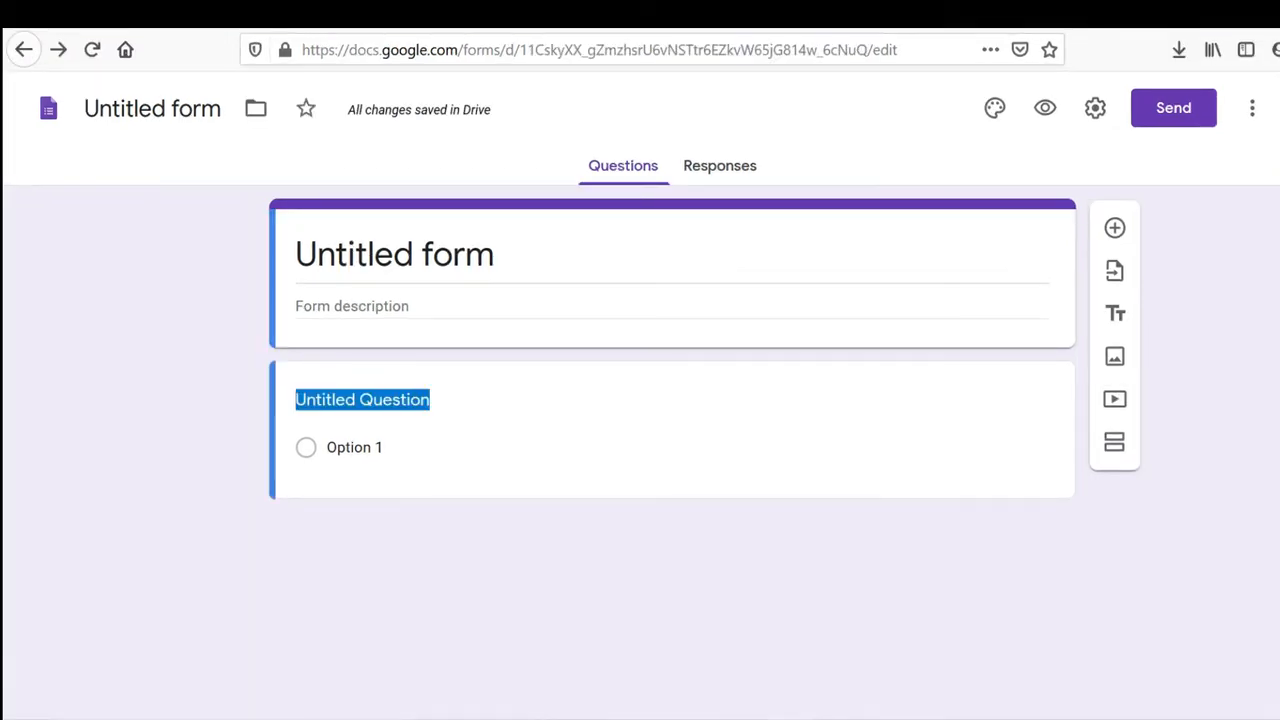
# Step: Rename the form to 'Music School Registration'
pyautogui.click(86, 106)
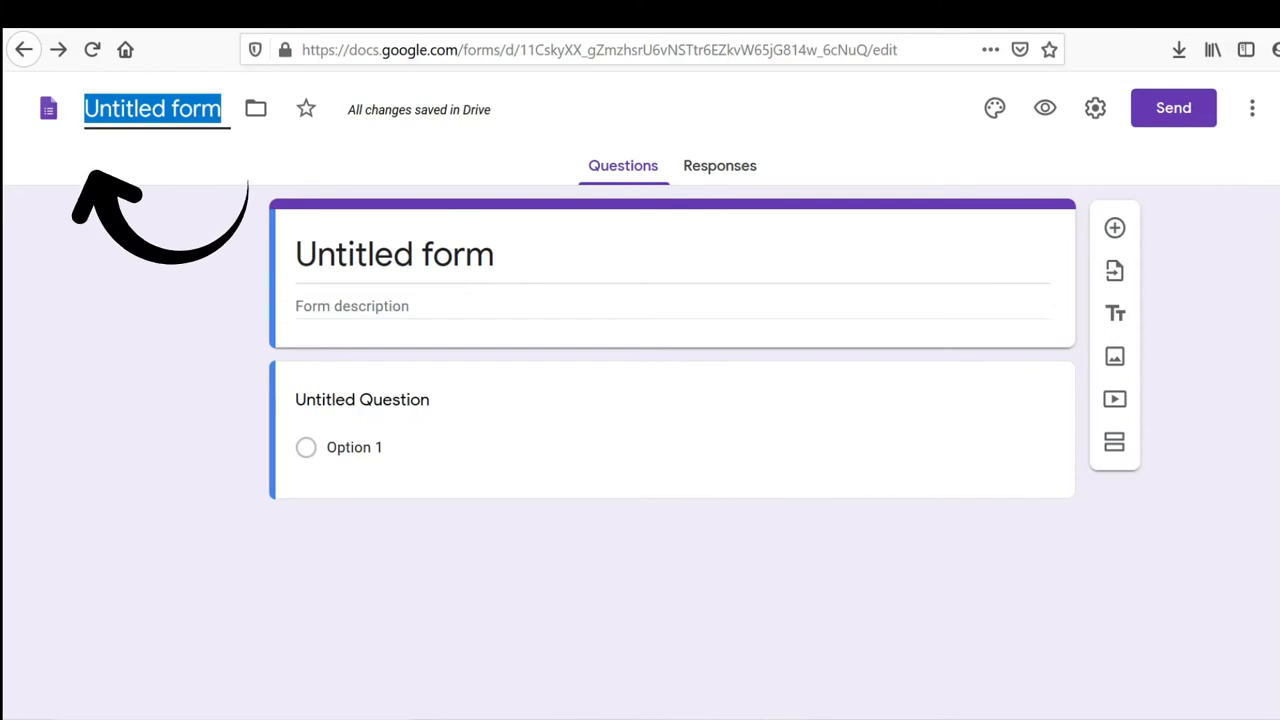
pyautogui.write('Music School Re')
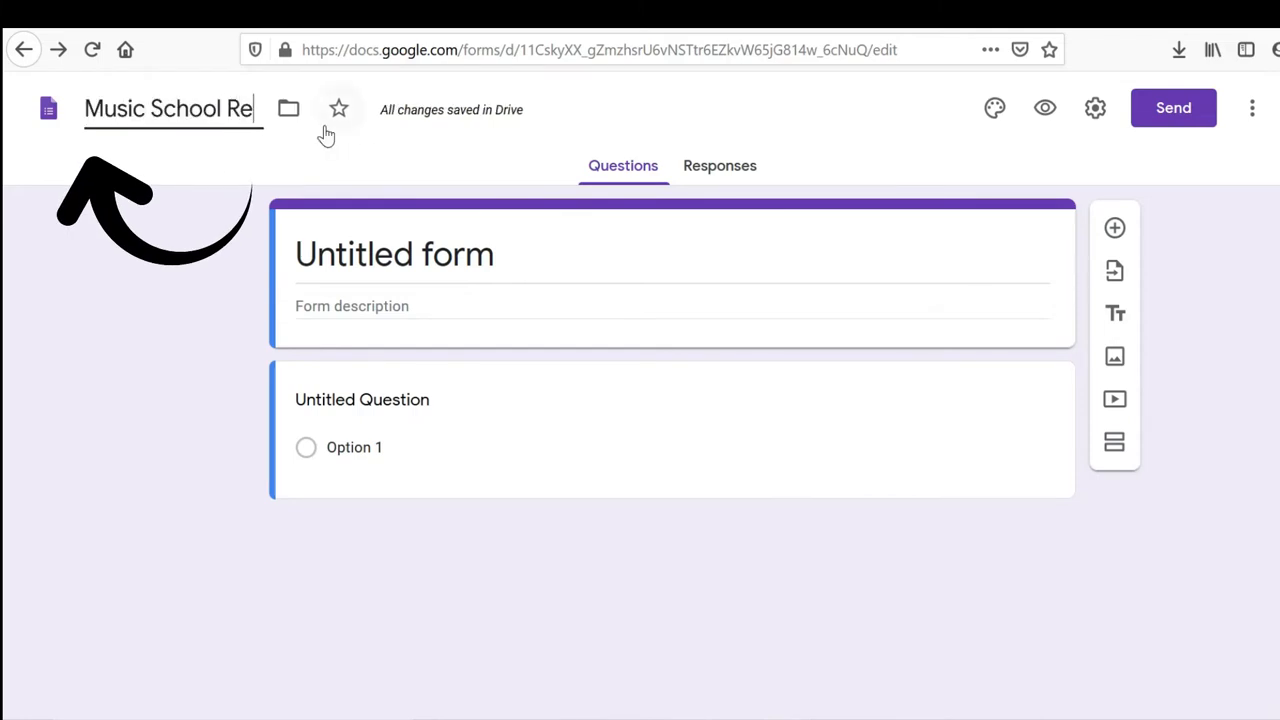
pyautogui.write('gist')
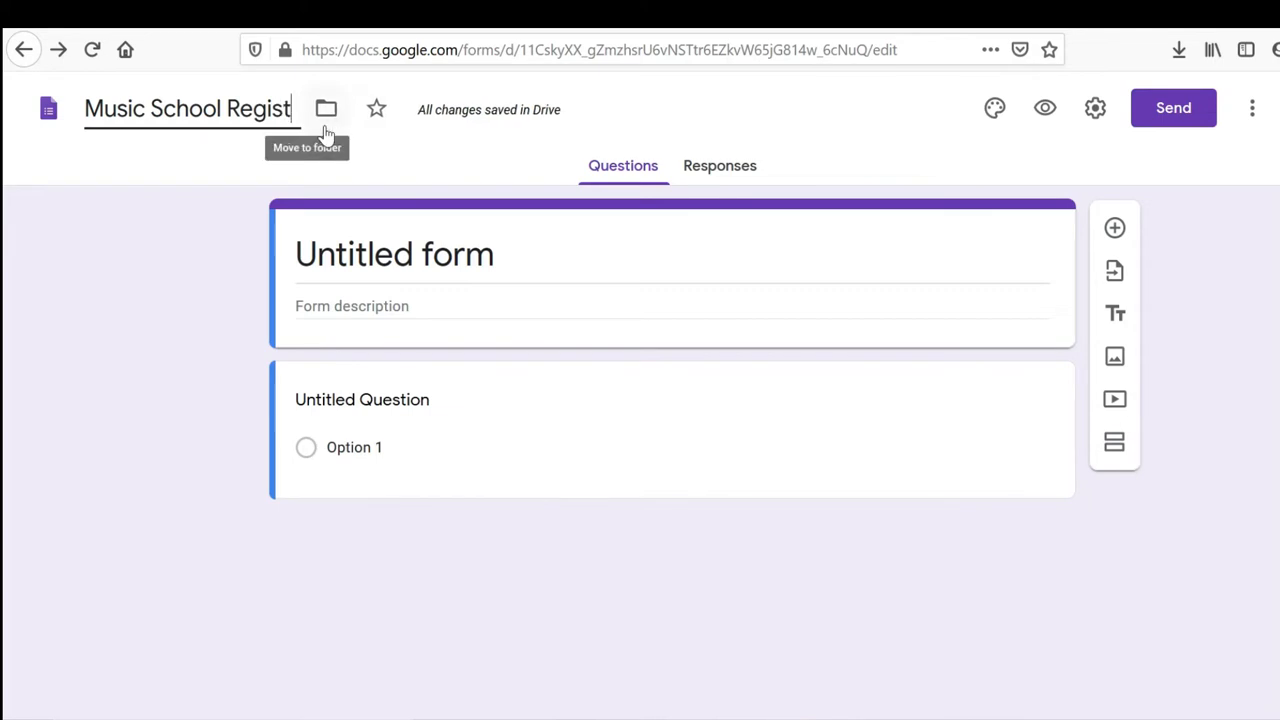
pyautogui.write('ration')
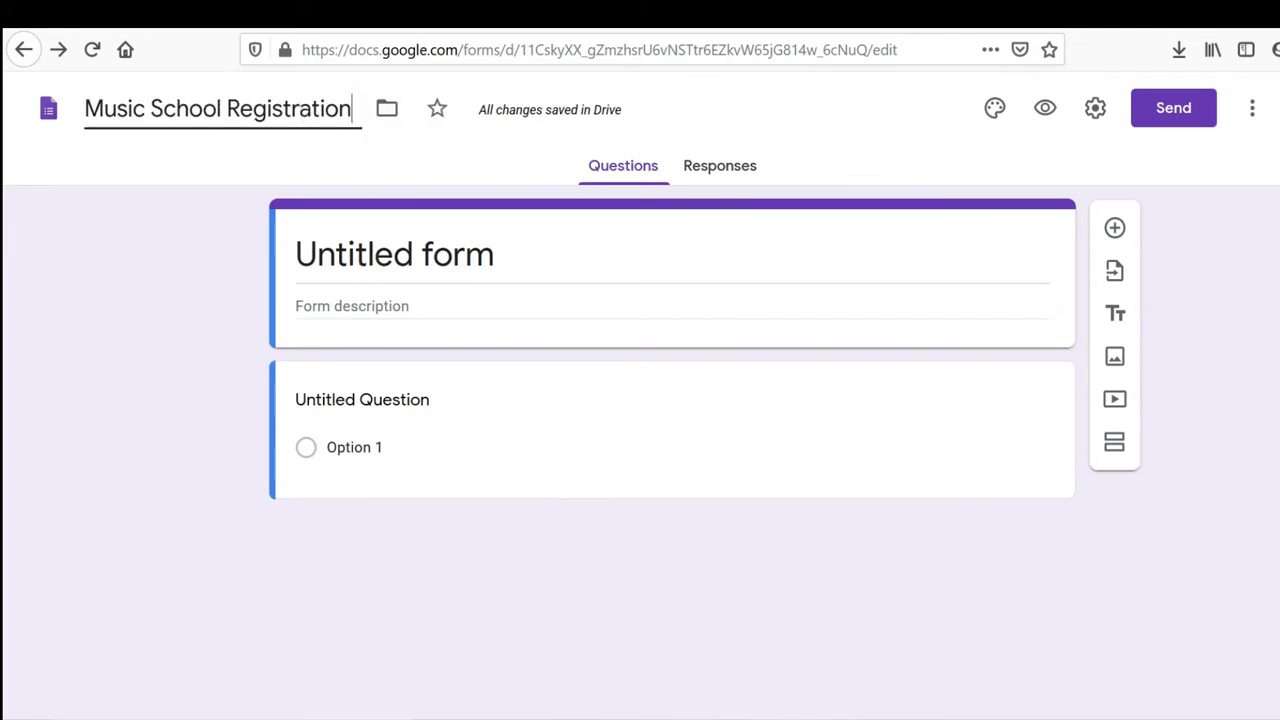
pyautogui.click(684, 254)
# Step: Add the description 'Register to our music school from below' and select the first question
pyautogui.click(420, 306)
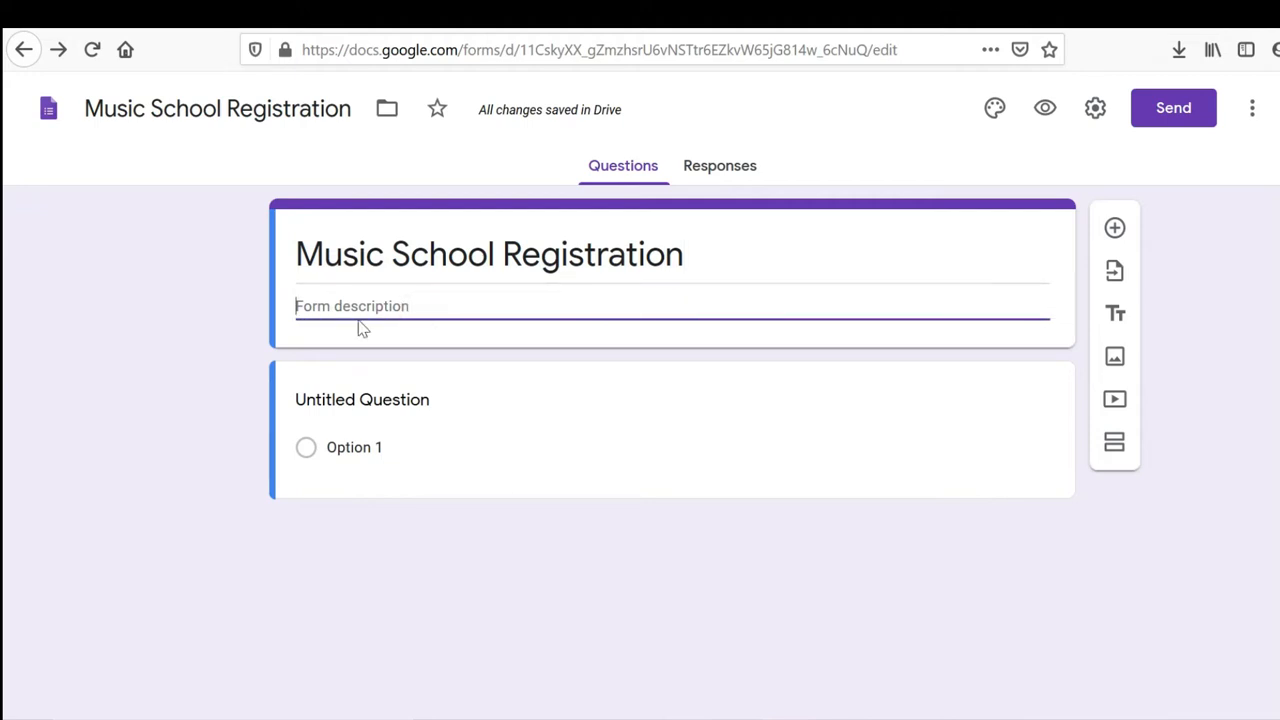
pyautogui.write('Register to our music school from below')
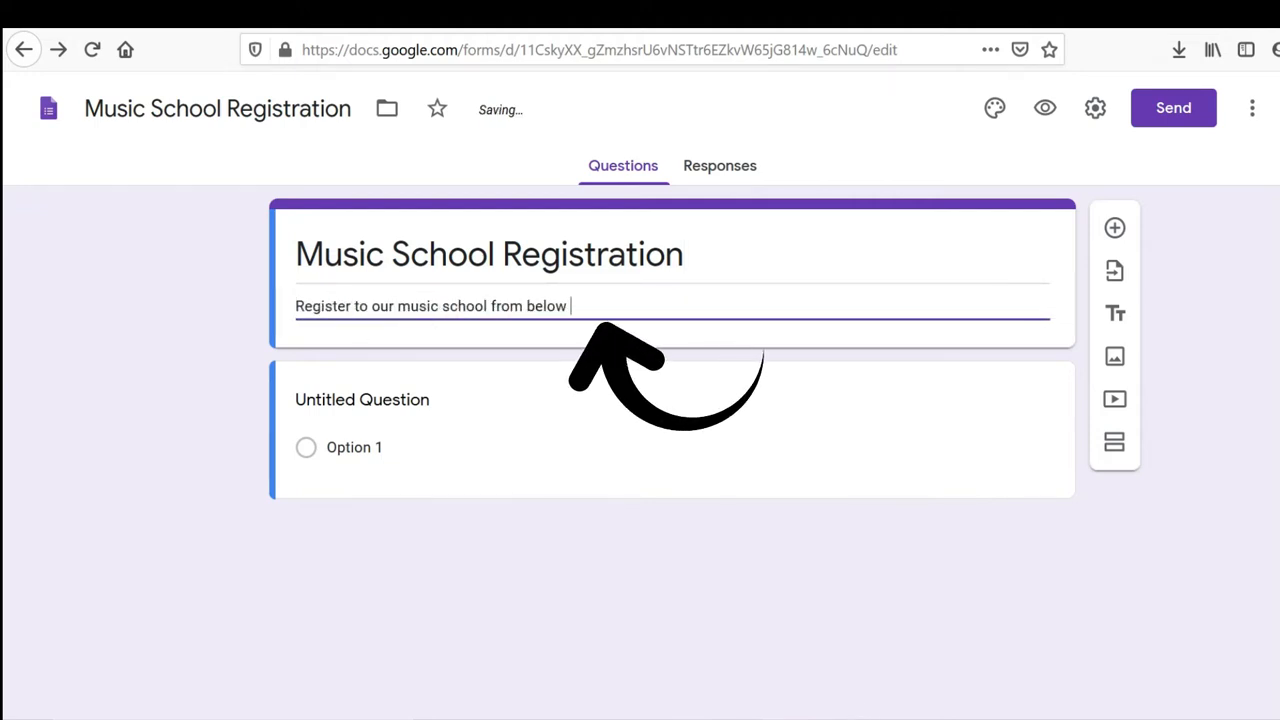
pyautogui.tripleClick(601, 296)
pyautogui.click(721, 521)
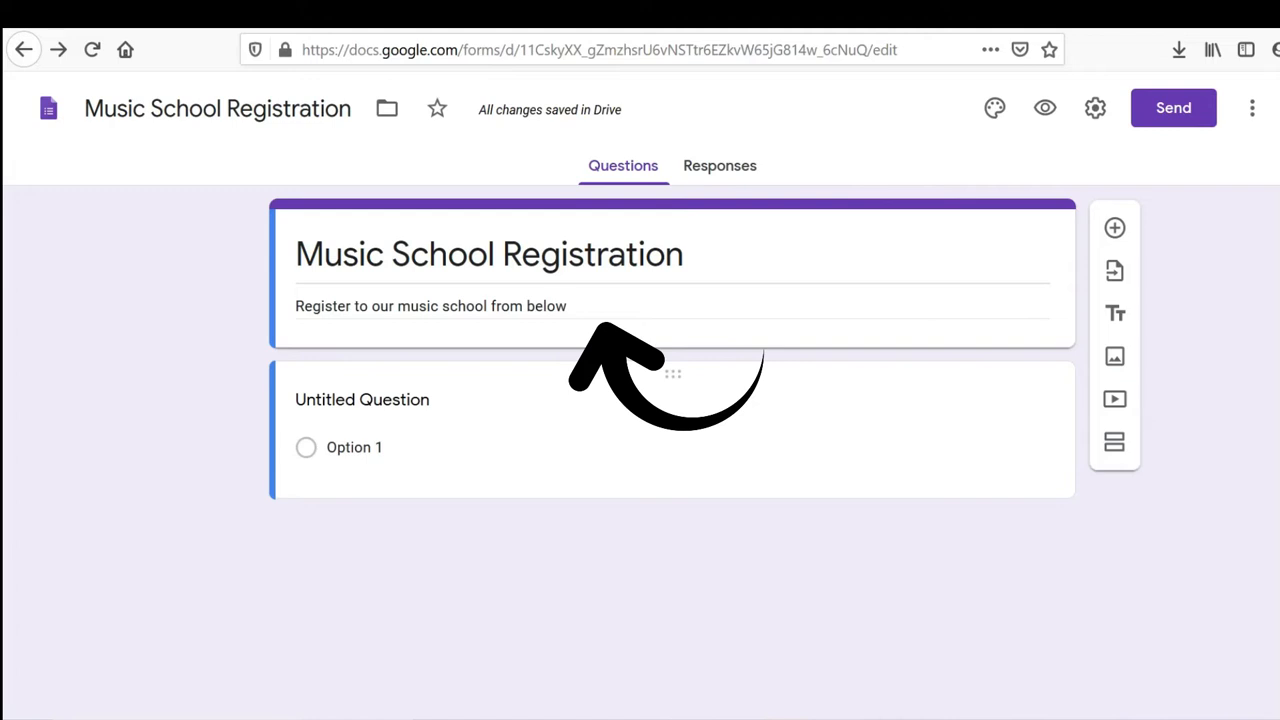
pyautogui.click(357, 400)
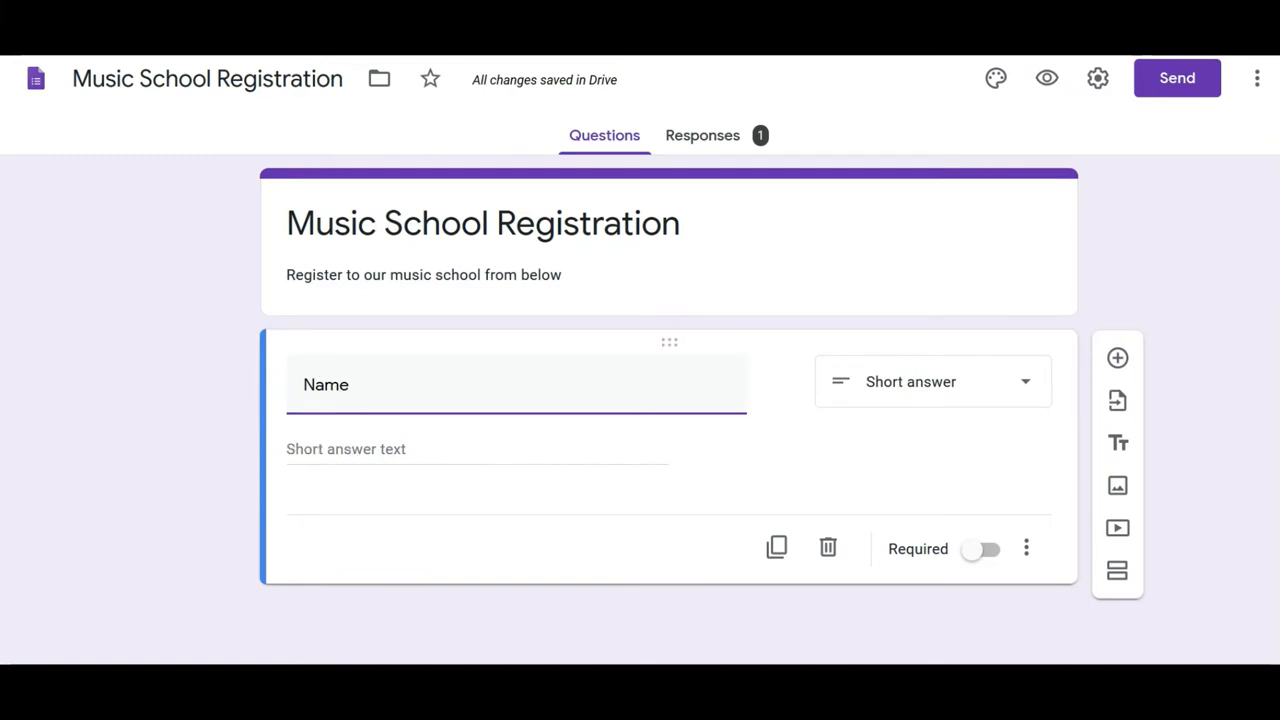
# Step: Add a 'Birth Date' question of type Date, followed by another new question
pyautogui.click(1014, 398)
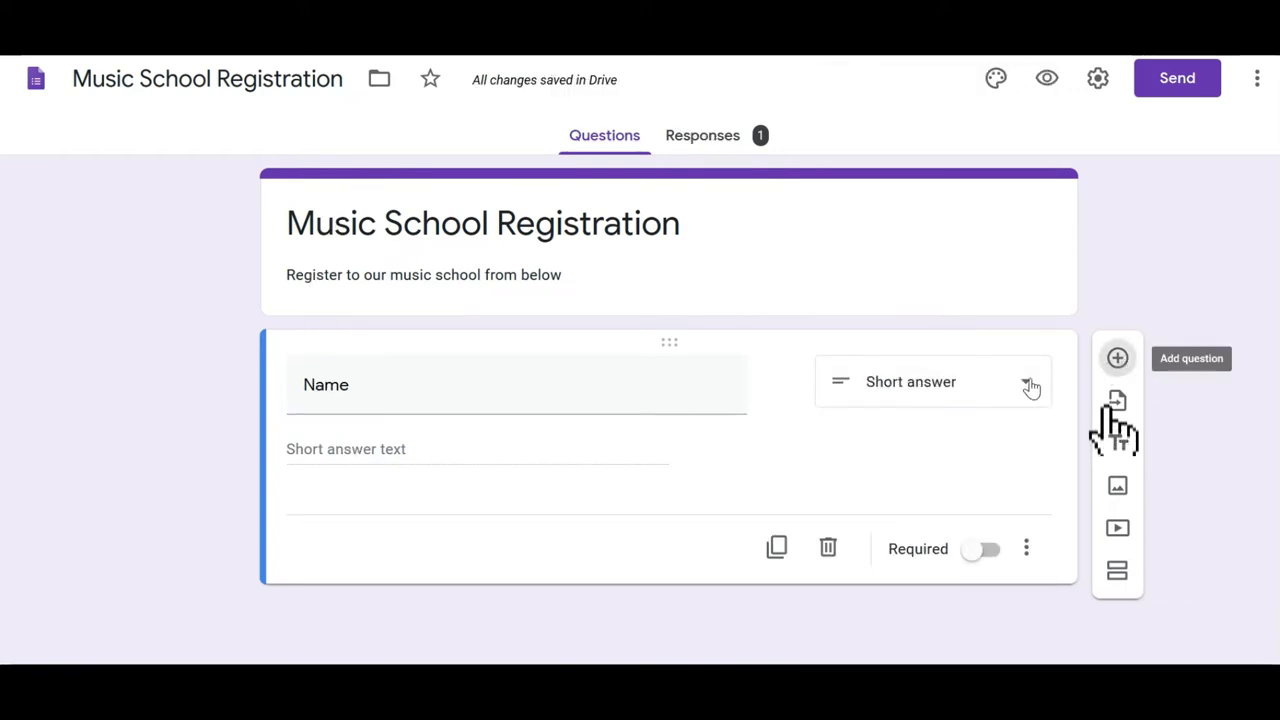
pyautogui.click(1118, 360)
pyautogui.write('Birth DA')
pyautogui.press('BackSpace')
pyautogui.write('ate')
pyautogui.click(920, 440)
pyautogui.click(883, 614)
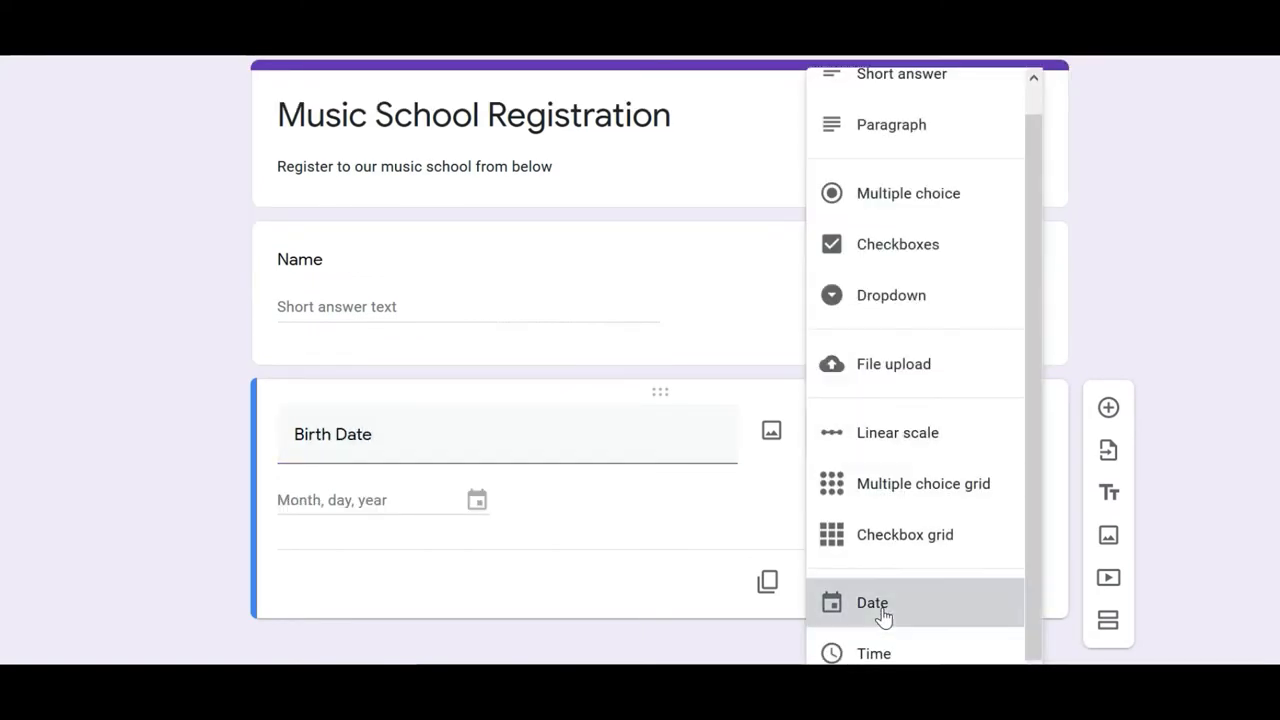
pyautogui.click(1109, 410)
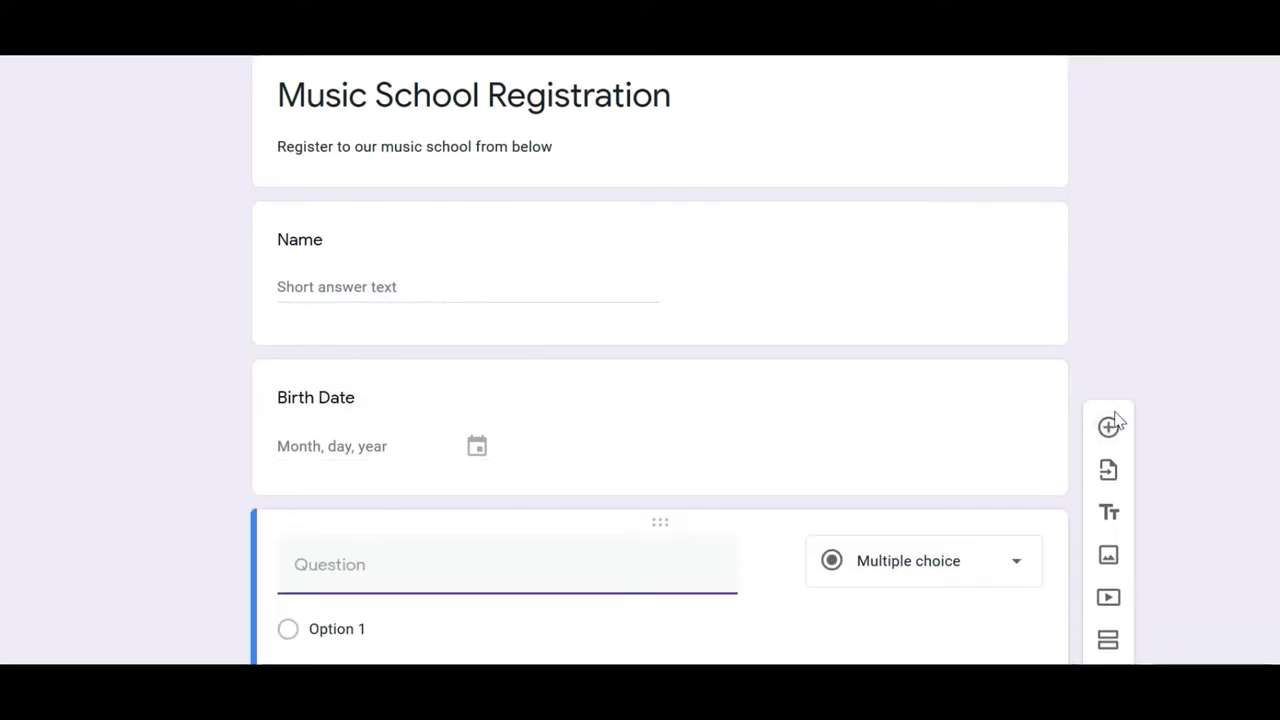
# Step: Title the new question 'Choice of Instrument' and make it a dropdown
pyautogui.click(306, 381)
pyautogui.write('Choice of Instrument')
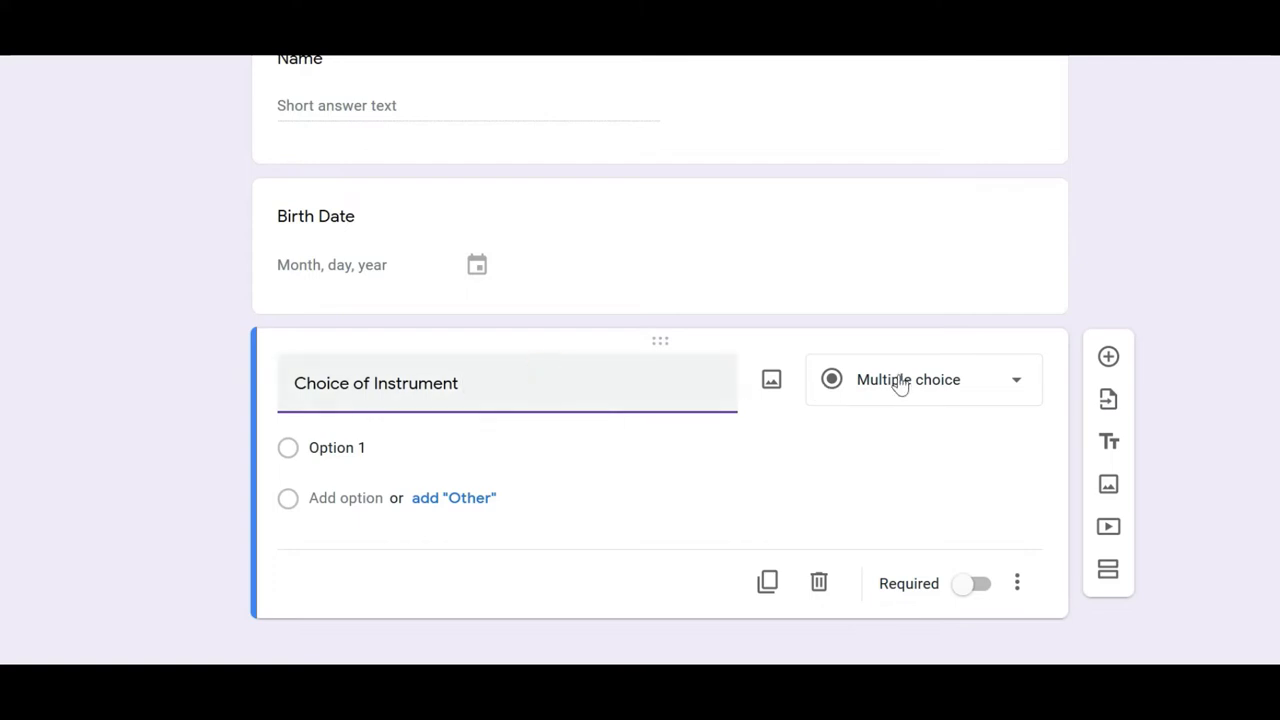
pyautogui.click(935, 387)
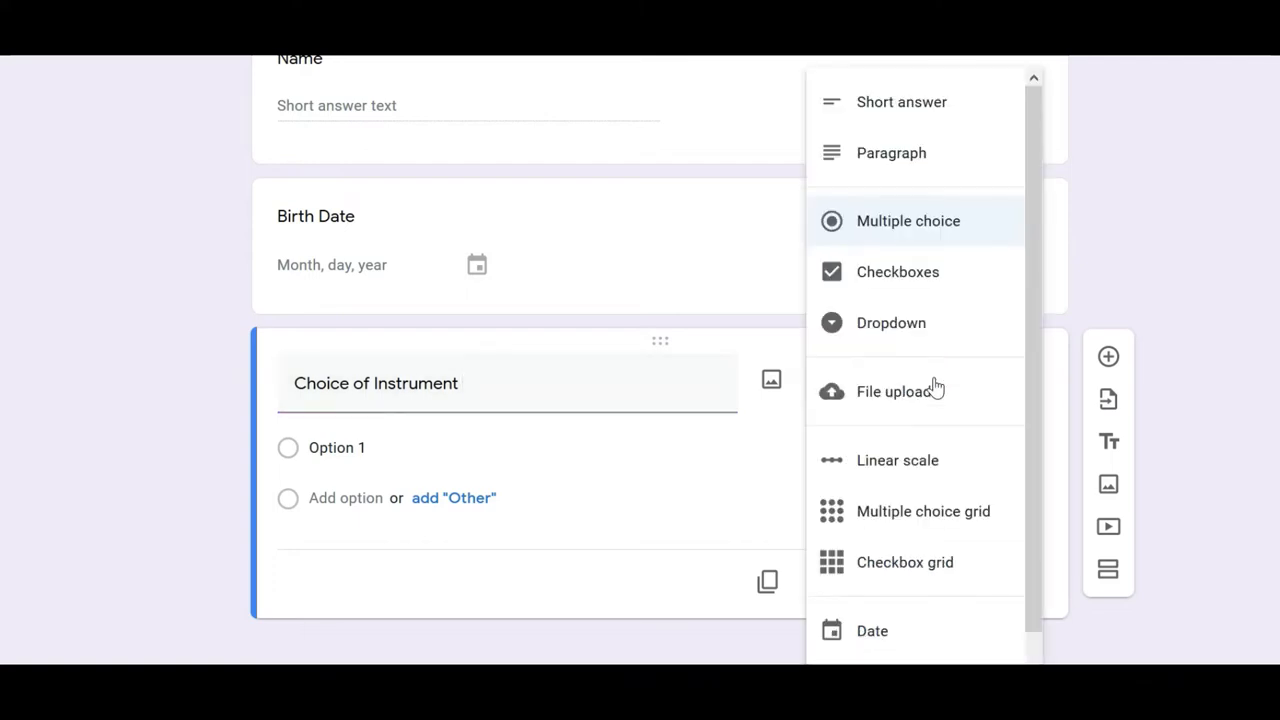
pyautogui.click(909, 330)
pyautogui.click(950, 400)
pyautogui.click(908, 318)
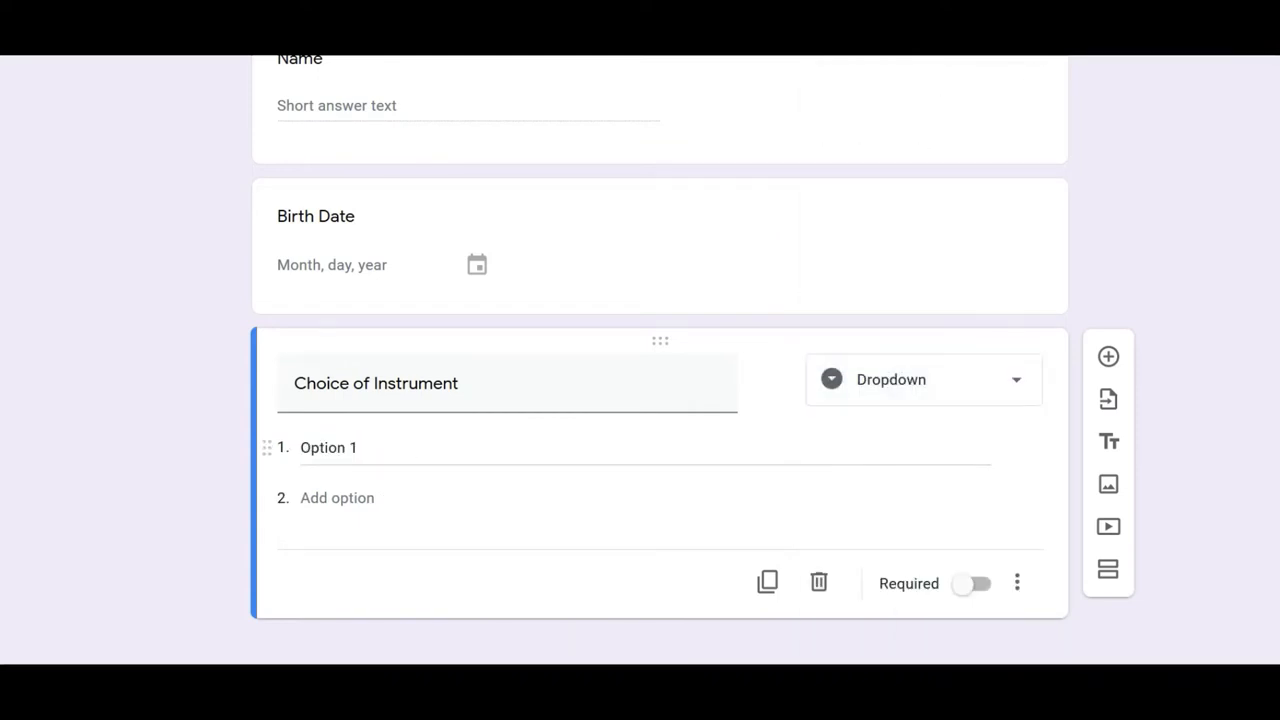
# Step: Enter the dropdown options Violin, Guitar, Tabla and Sitar
pyautogui.click(362, 447)
pyautogui.write('Viol')
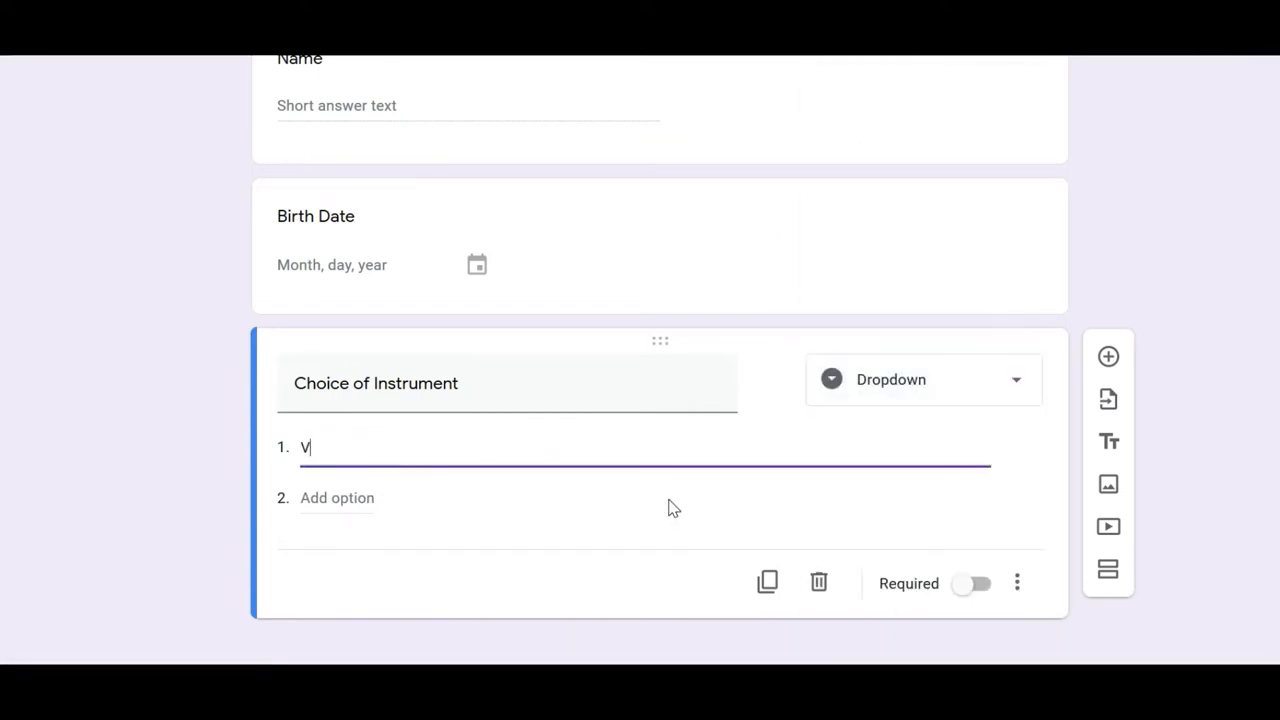
pyautogui.write('in')
pyautogui.click(342, 496)
pyautogui.write('Guitar')
pyautogui.click(370, 548)
pyautogui.write('Ta')
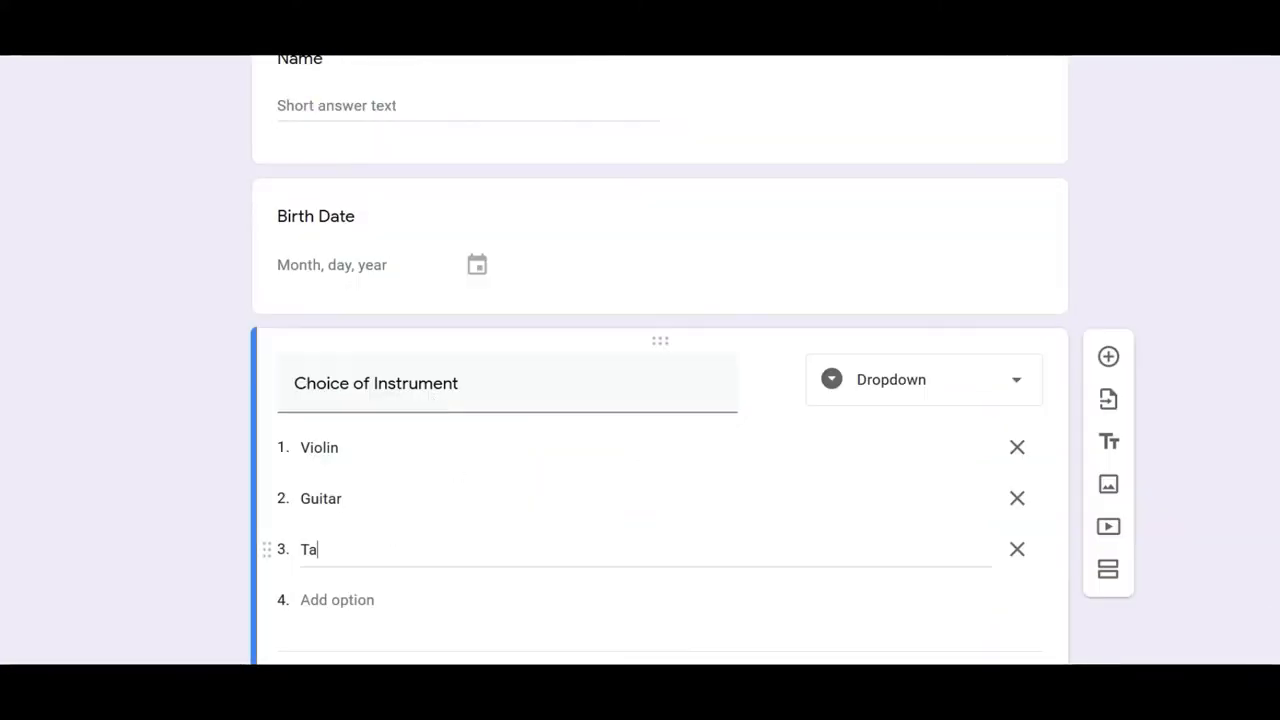
pyautogui.write('bla')
pyautogui.press('Return')
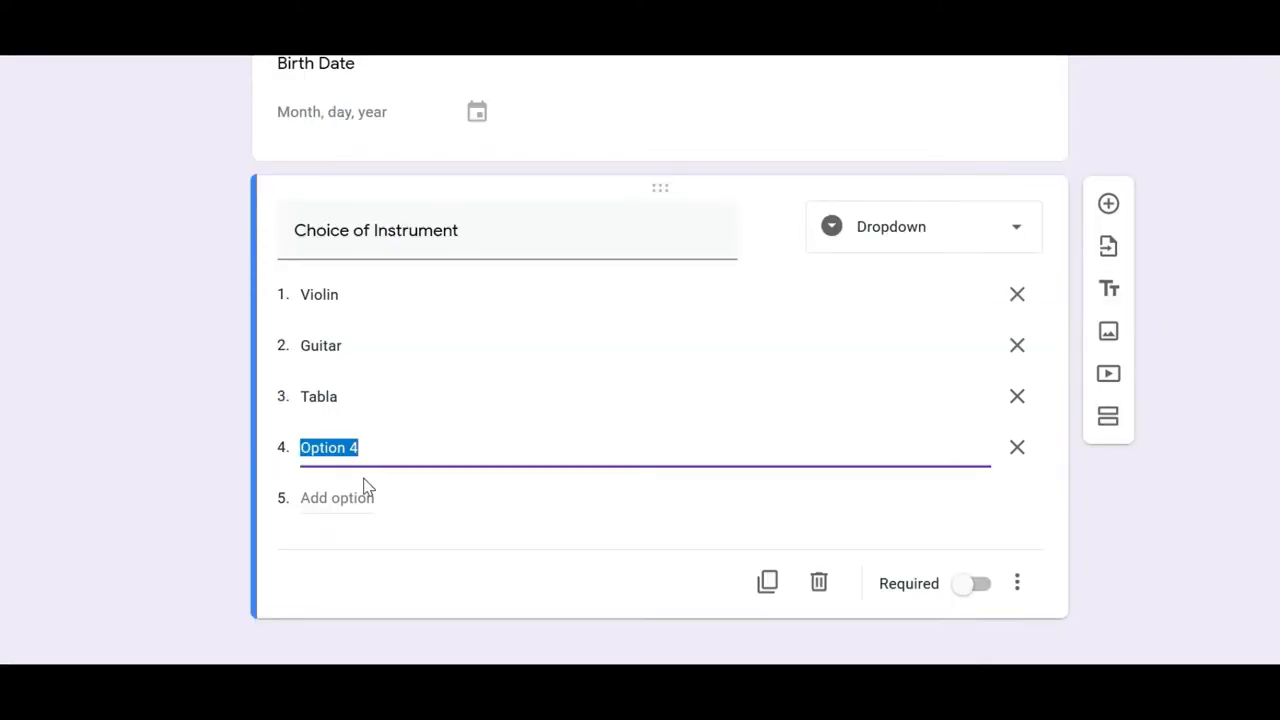
pyautogui.write('Sit')
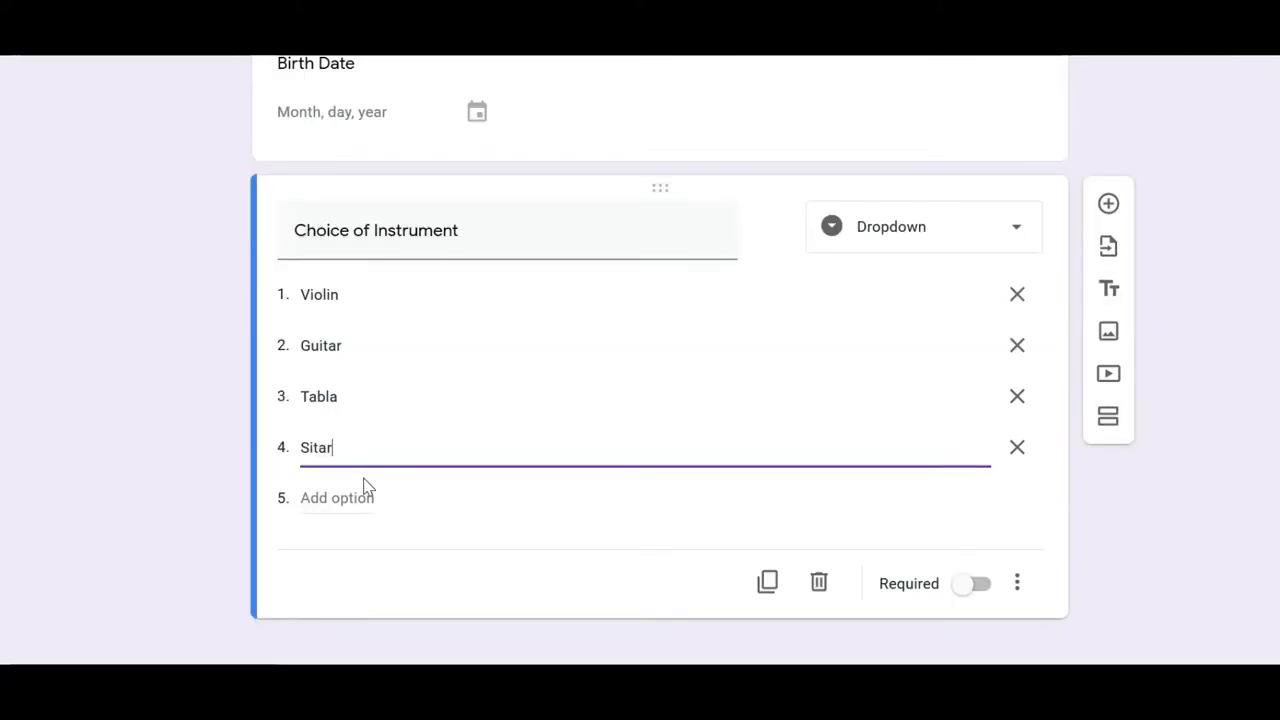
pyautogui.write('ar')
pyautogui.click(349, 497)
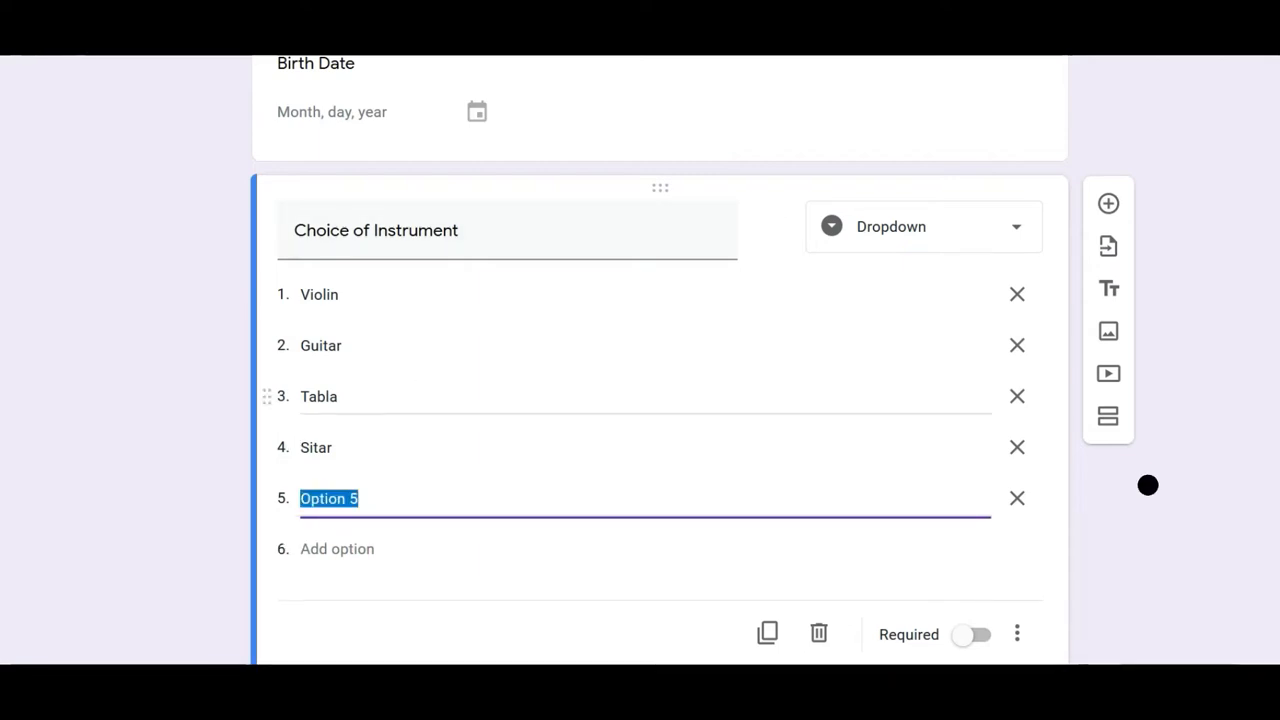
# Step: Remove Violin from the top and re-add it as the last option
pyautogui.click(1023, 302)
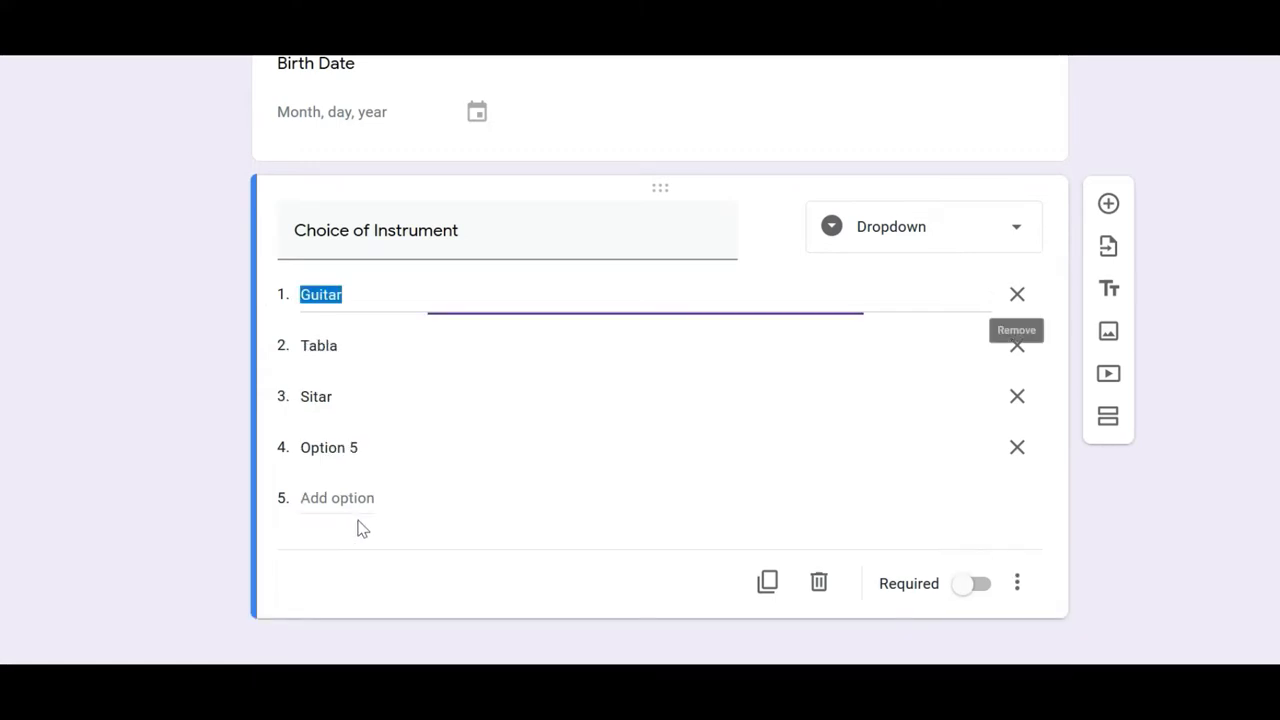
pyautogui.click(337, 497)
pyautogui.press('BackSpace')
pyautogui.write('Vilo')
pyautogui.press('BackSpace')
pyautogui.press('BackSpace')
pyautogui.write('olin')
pyautogui.scroll(-1, 737, 451)
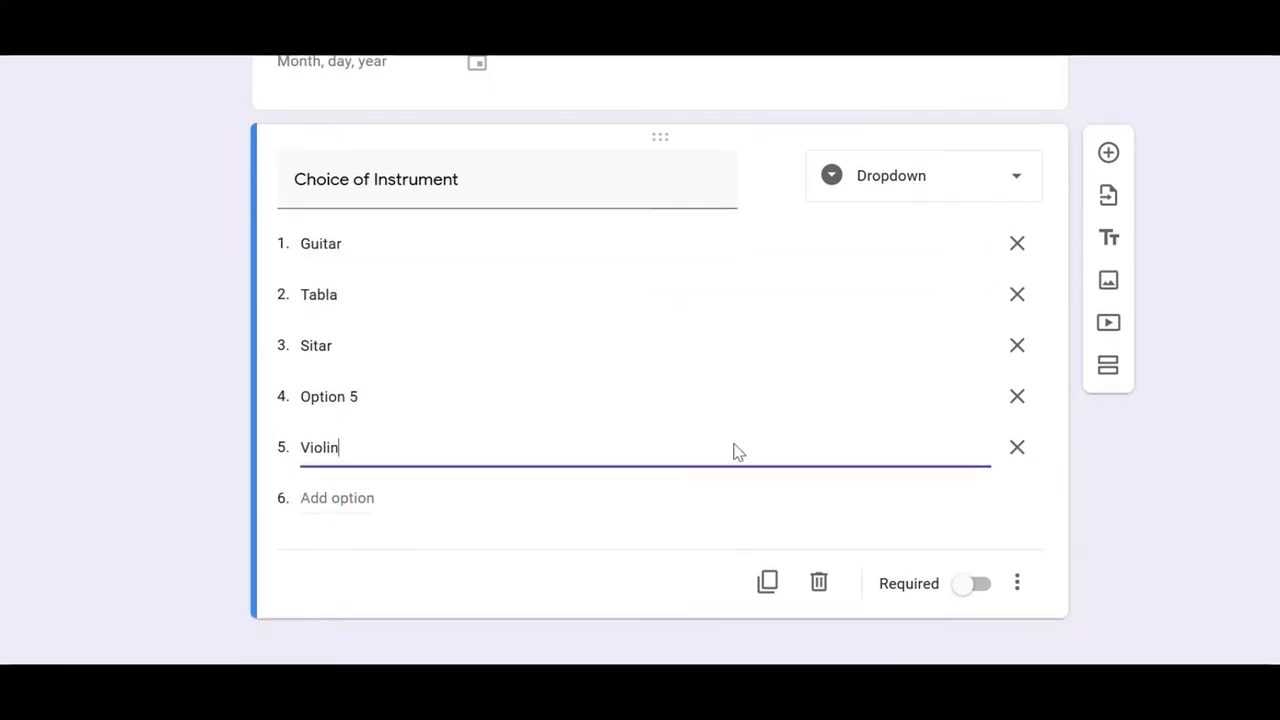
pyautogui.click(1203, 557)
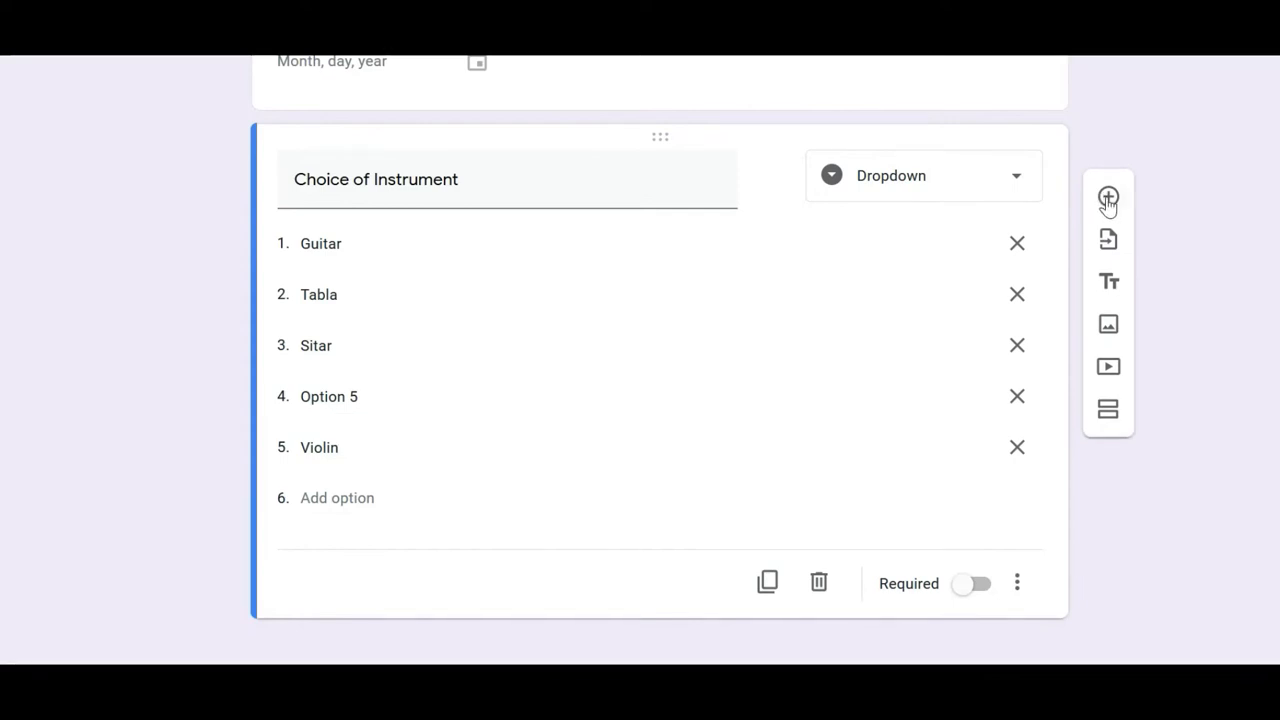
# Step: Add a 'Start date and Time' Date question with Include time enabled
pyautogui.click(1108, 198)
pyautogui.write('Start dat')
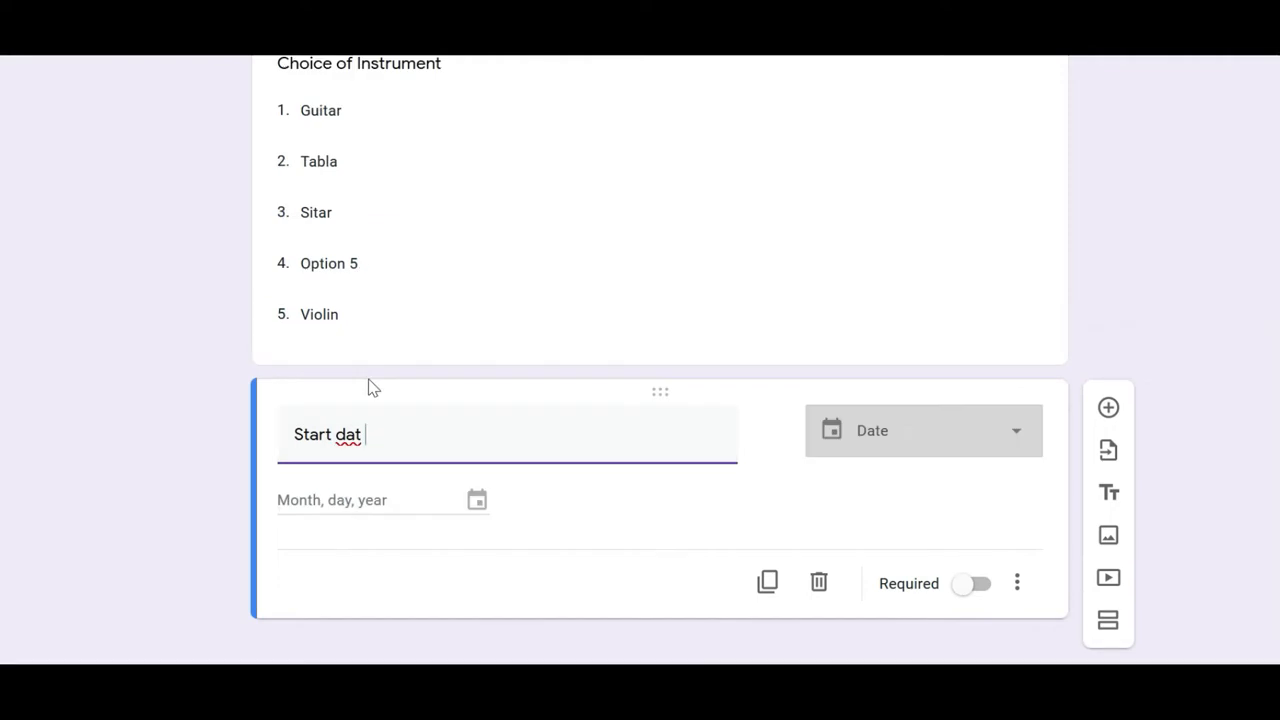
pyautogui.write('e and')
pyautogui.press('BackSpace')
pyautogui.write('nd Time')
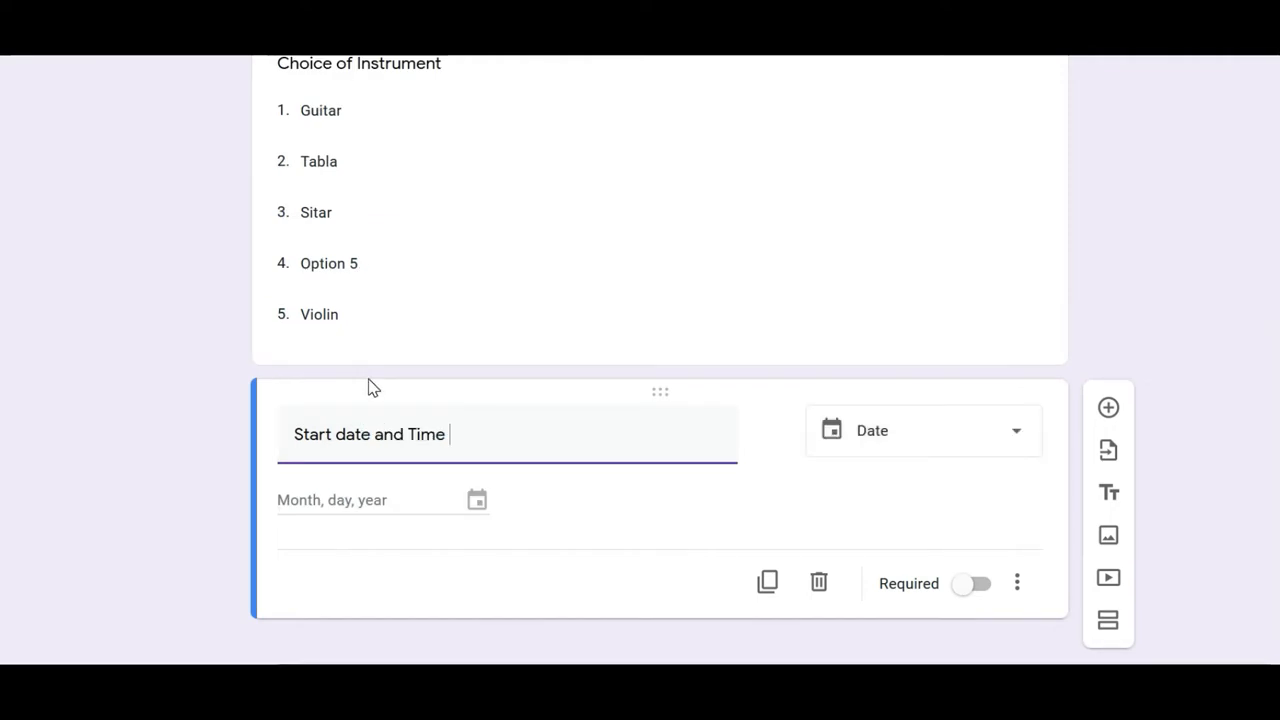
pyautogui.click(914, 438)
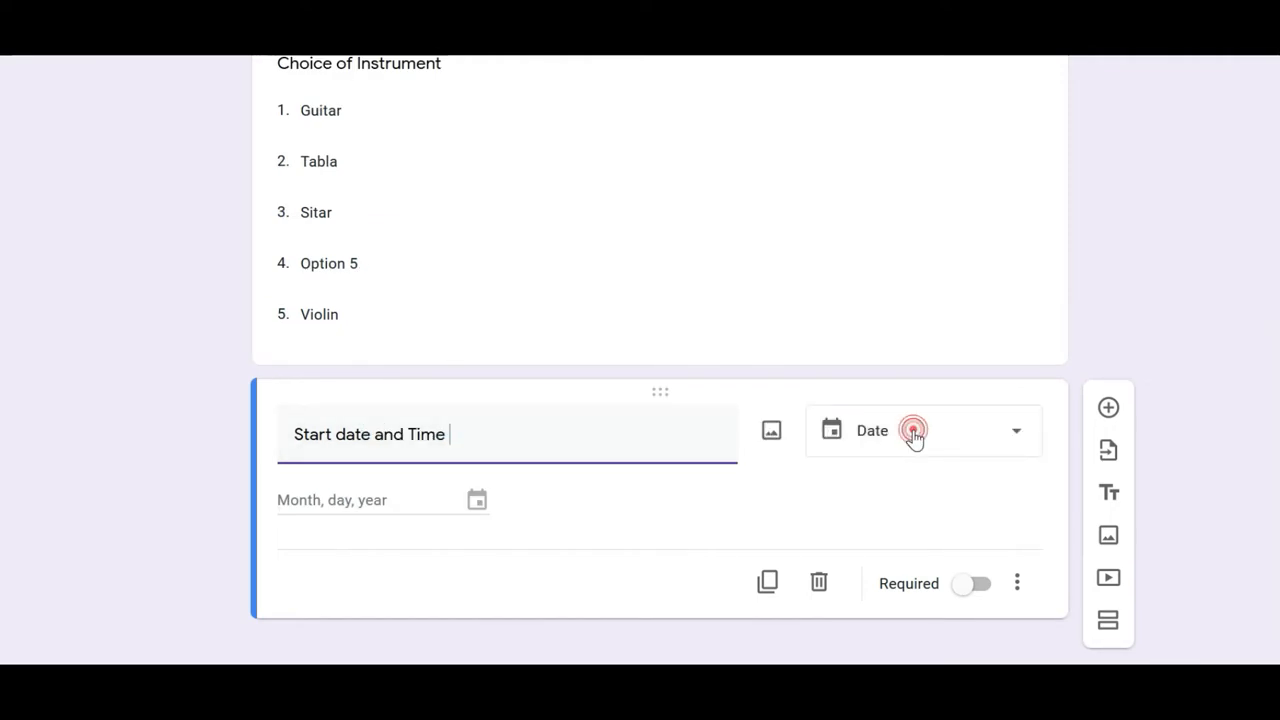
pyautogui.click(426, 524)
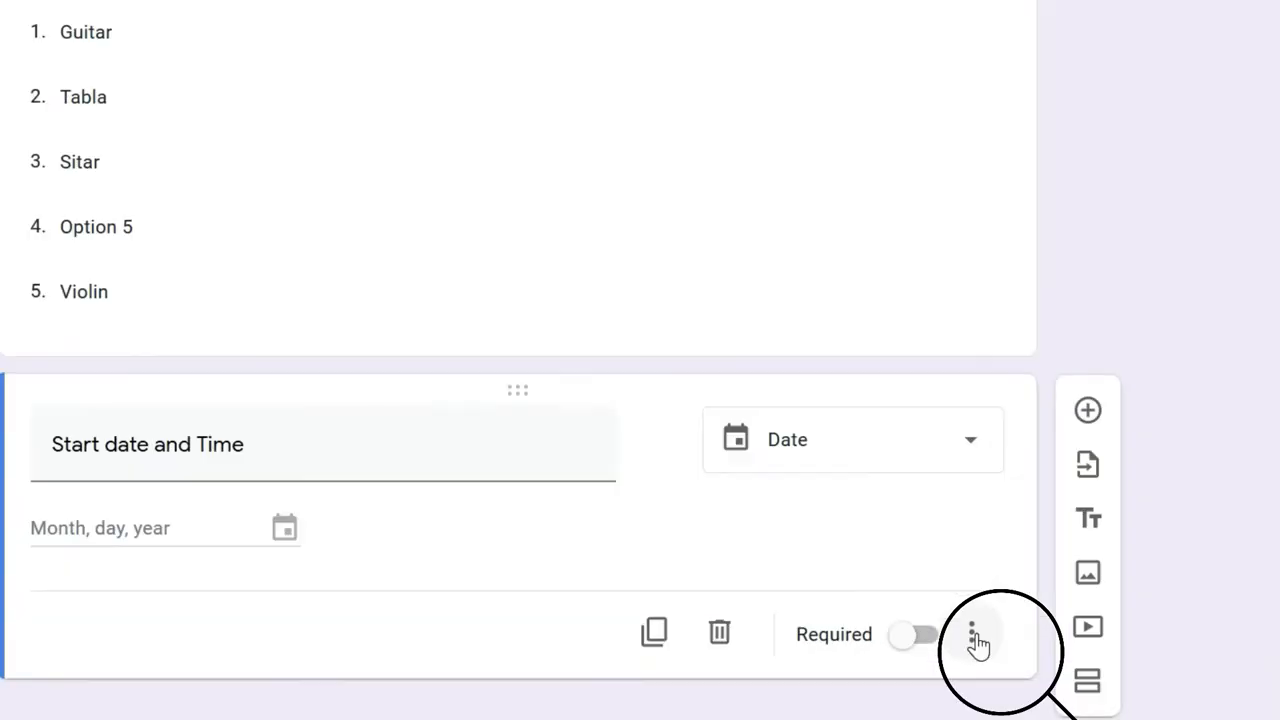
pyautogui.click(972, 636)
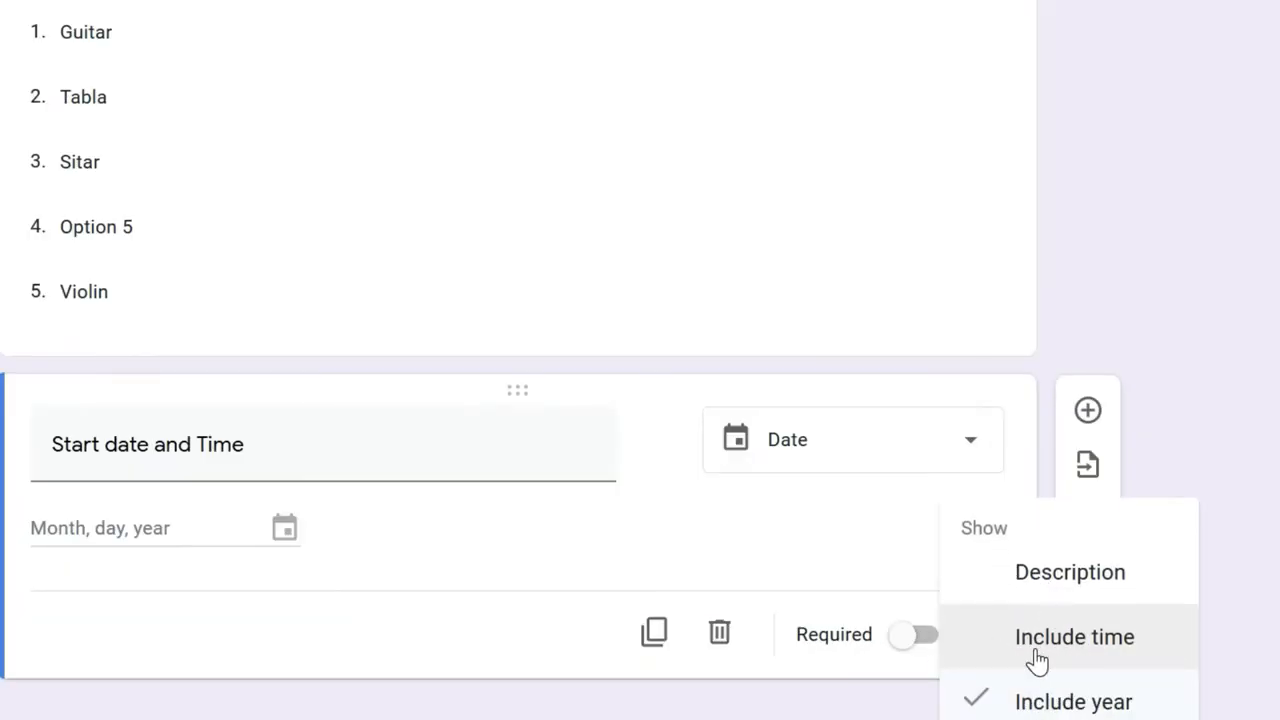
pyautogui.click(1036, 660)
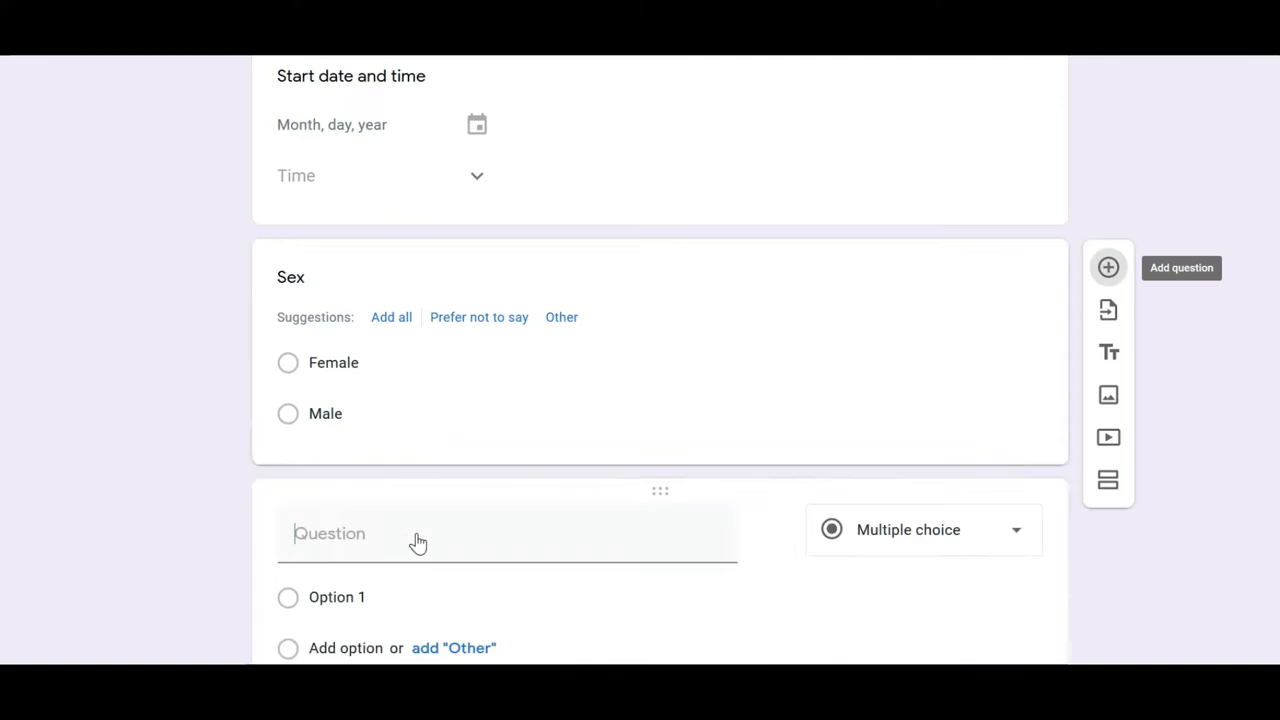
# Step: Create a required 'Phone number' question with Number > Is number validation and error 'Invalid phone number'
pyautogui.write('Phone number')
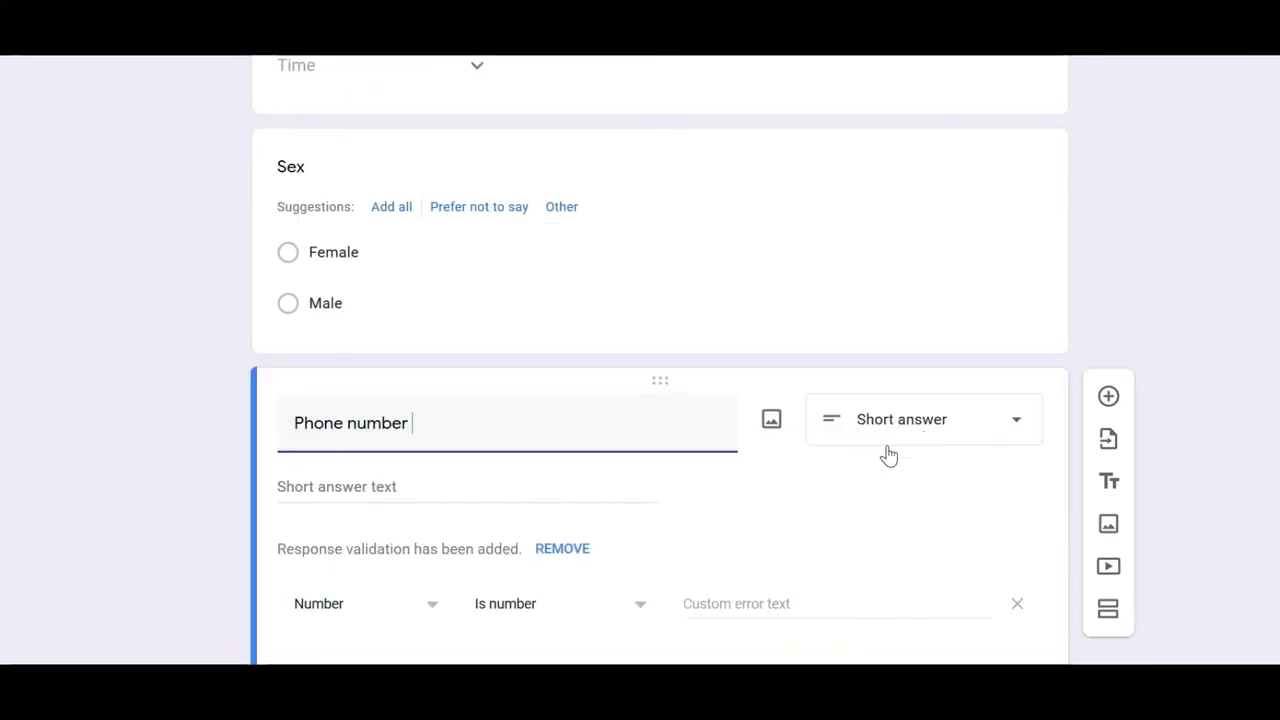
pyautogui.scroll(-1, 869, 453)
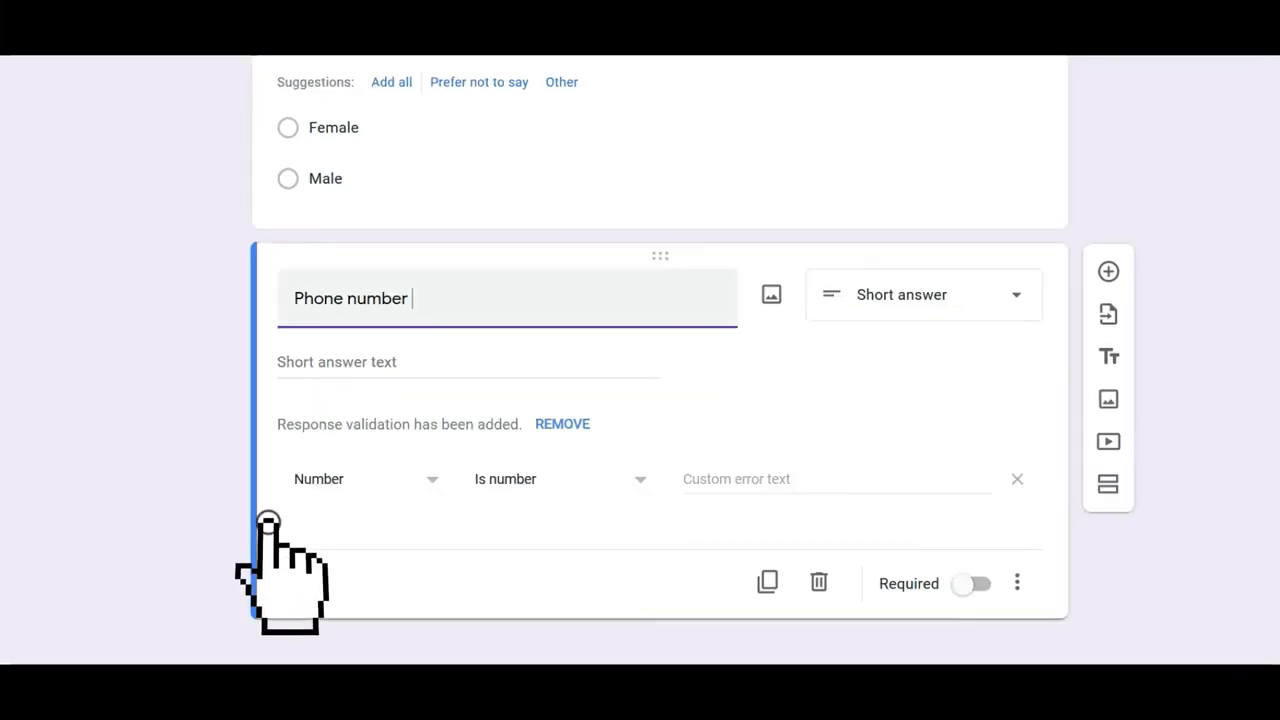
pyautogui.click(426, 302)
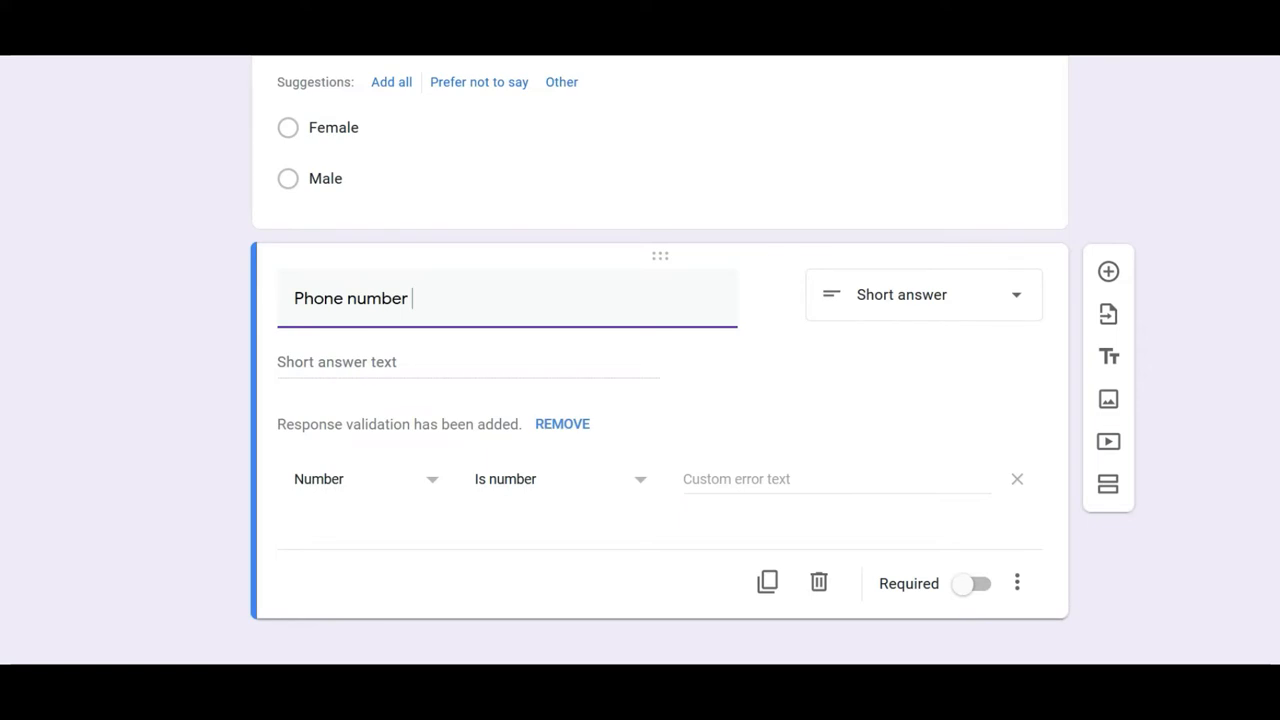
pyautogui.click(381, 489)
pyautogui.click(367, 495)
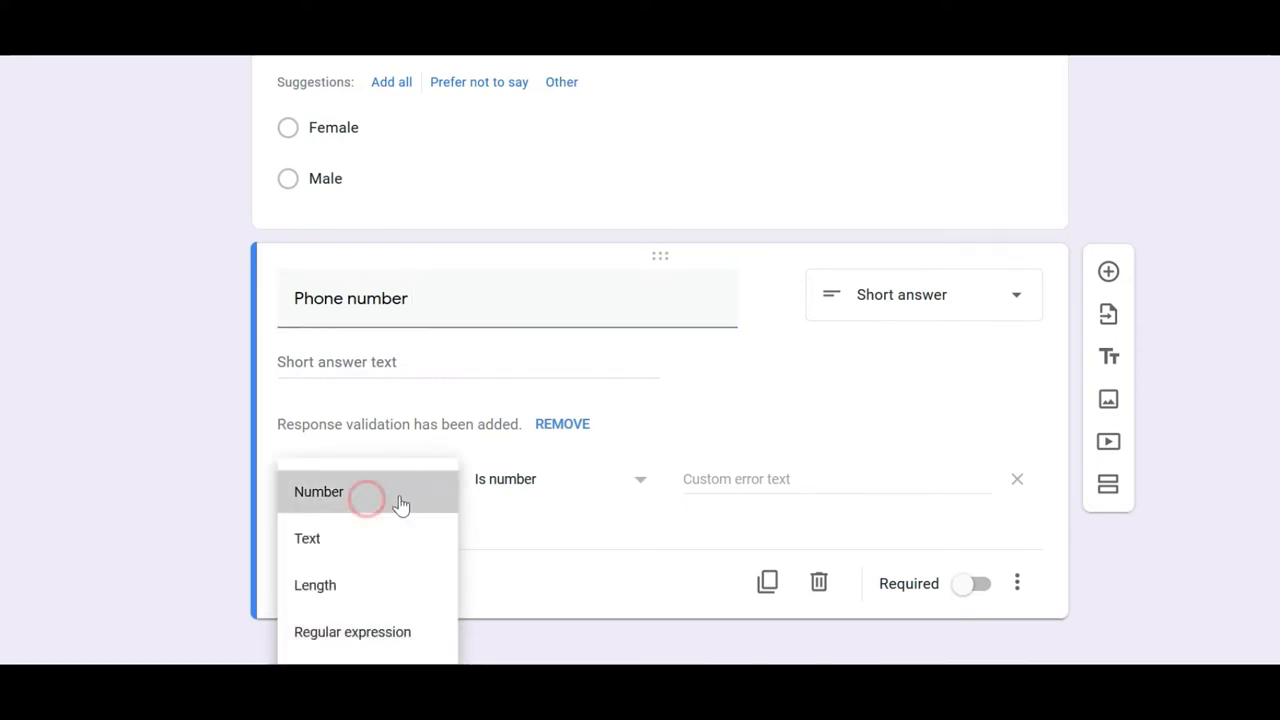
pyautogui.click(510, 490)
pyautogui.click(540, 481)
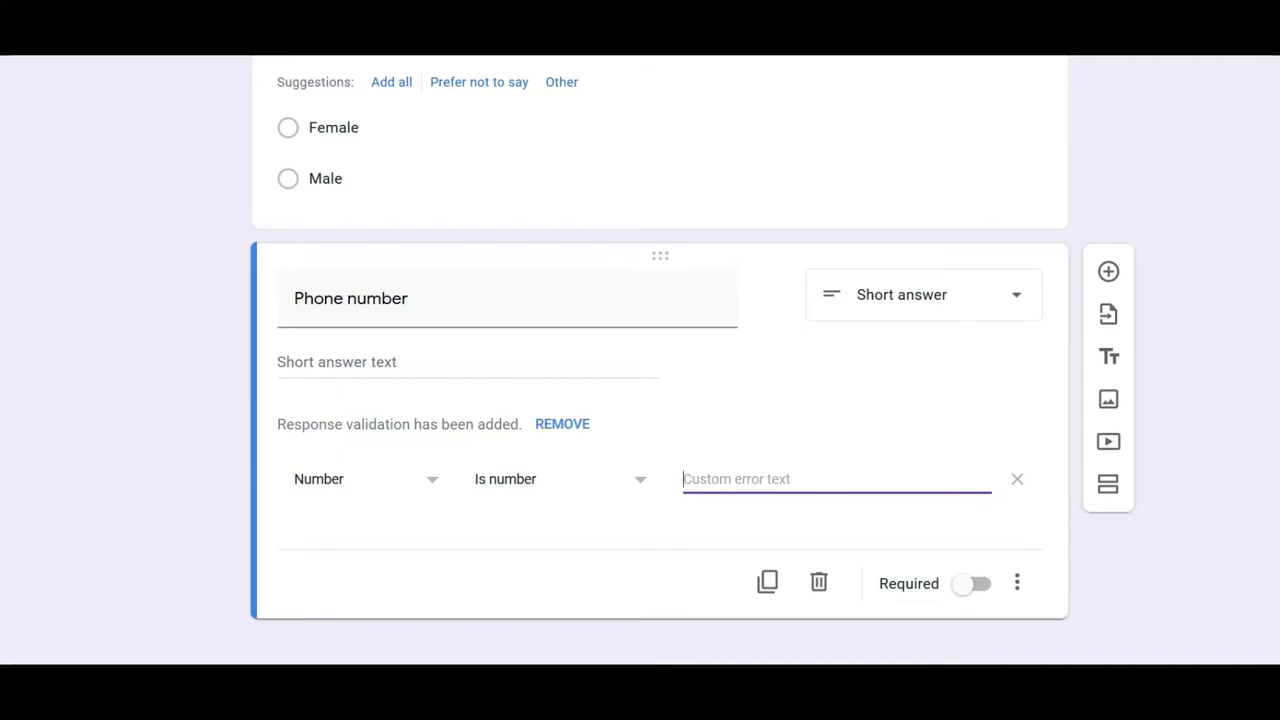
pyautogui.write('Invalid phone number')
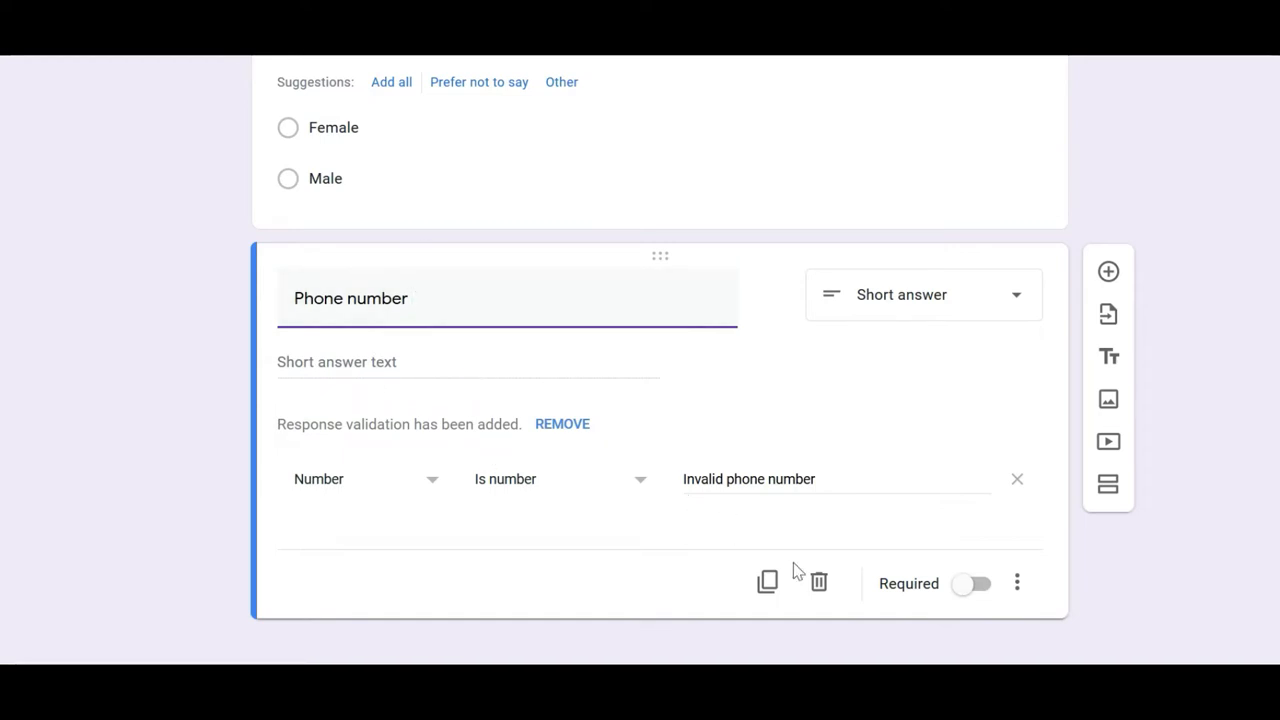
pyautogui.click(966, 586)
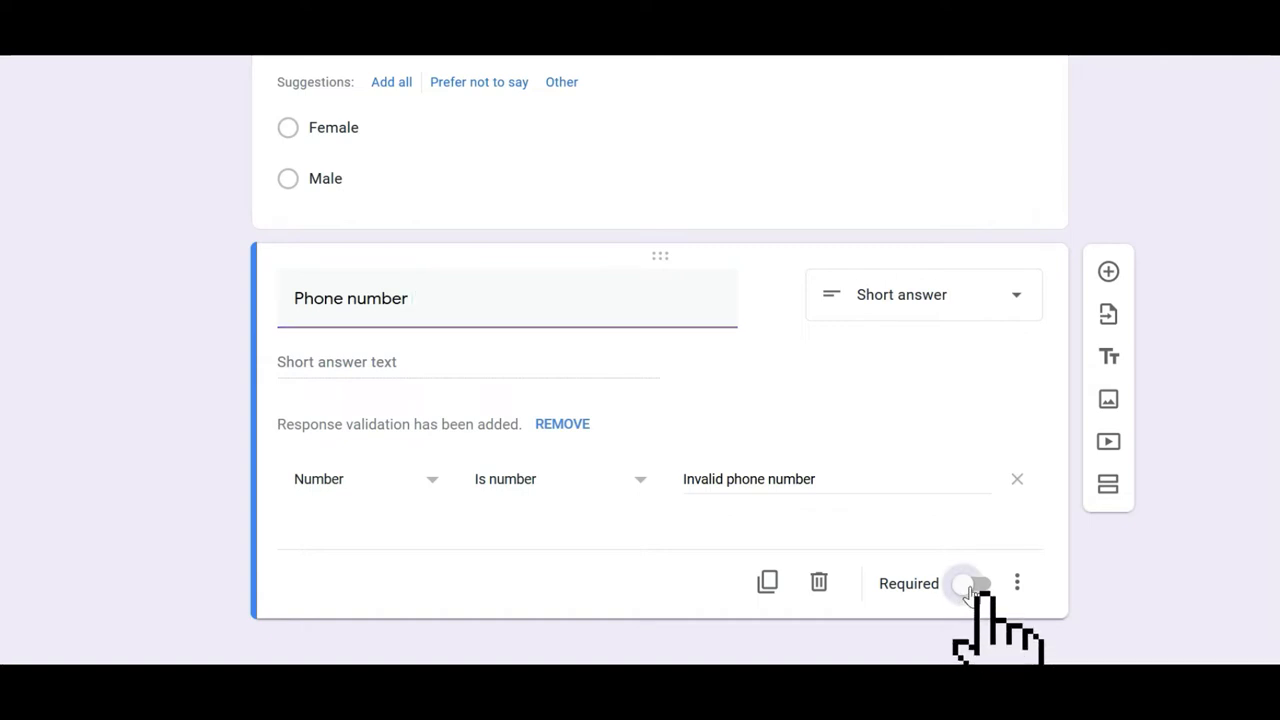
pyautogui.click(975, 585)
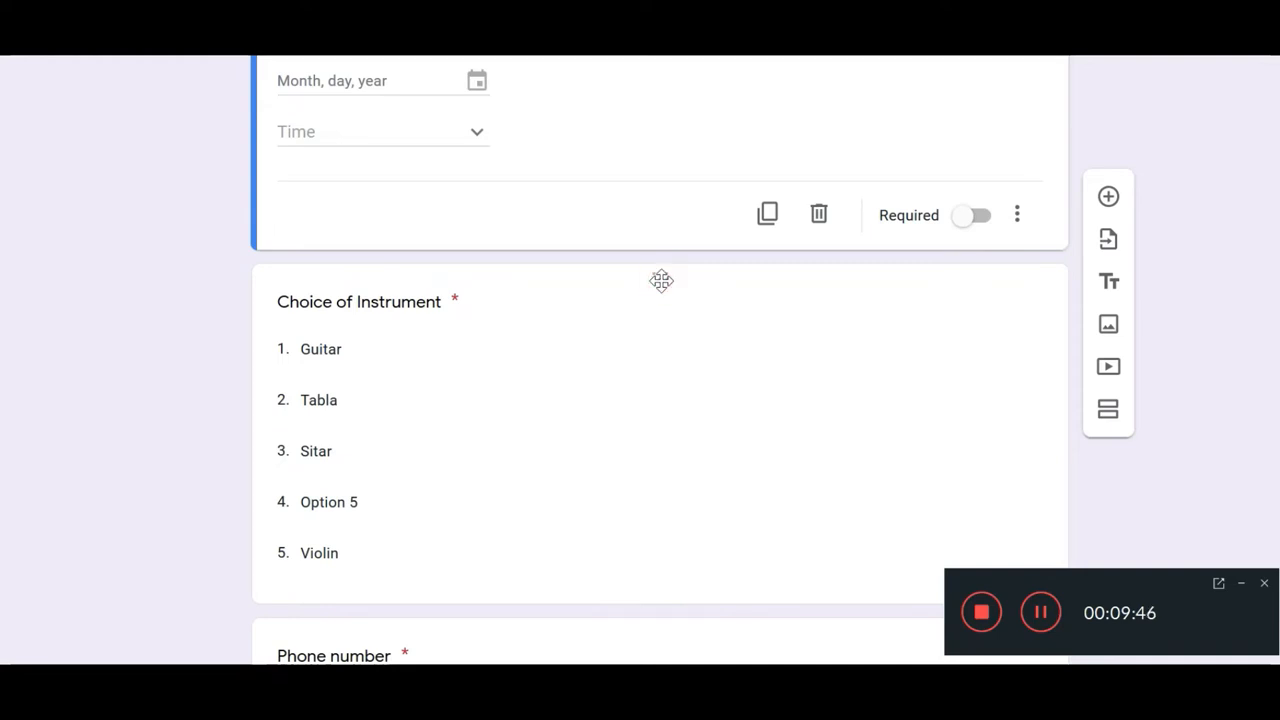
# Step: Drag the Choice of Instrument question down to sit after Gender
pyautogui.moveTo(660, 275); pyautogui.dragTo(629, 294)
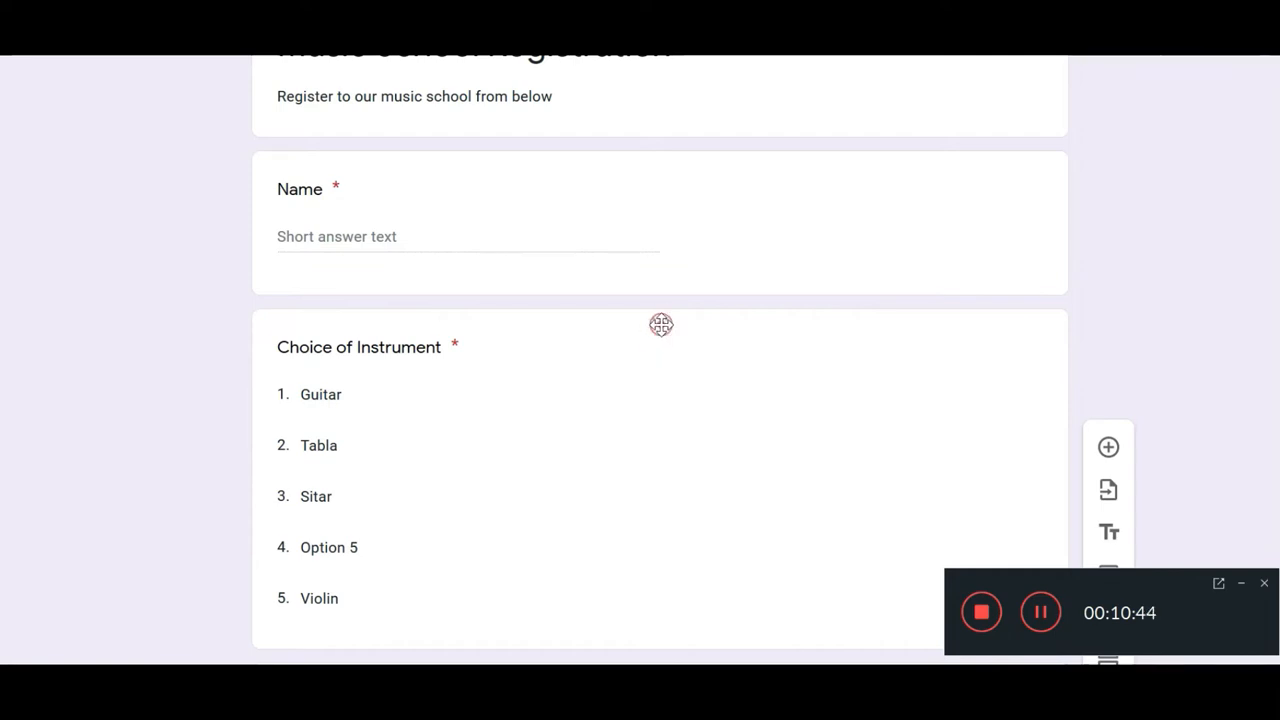
pyautogui.moveTo(661, 325); pyautogui.dragTo(649, 534)
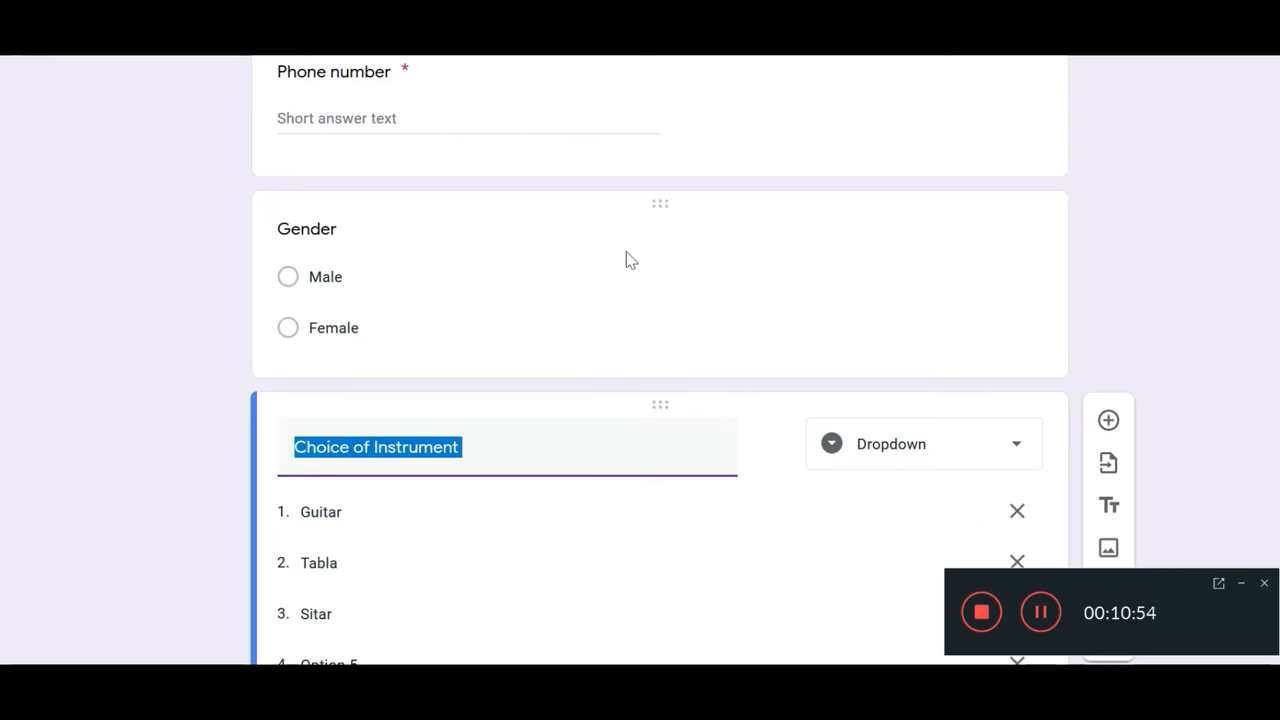
# Step: Scroll through the form to review Section 2, 'Give the details for the class'
pyautogui.scroll(2, 728, 165)
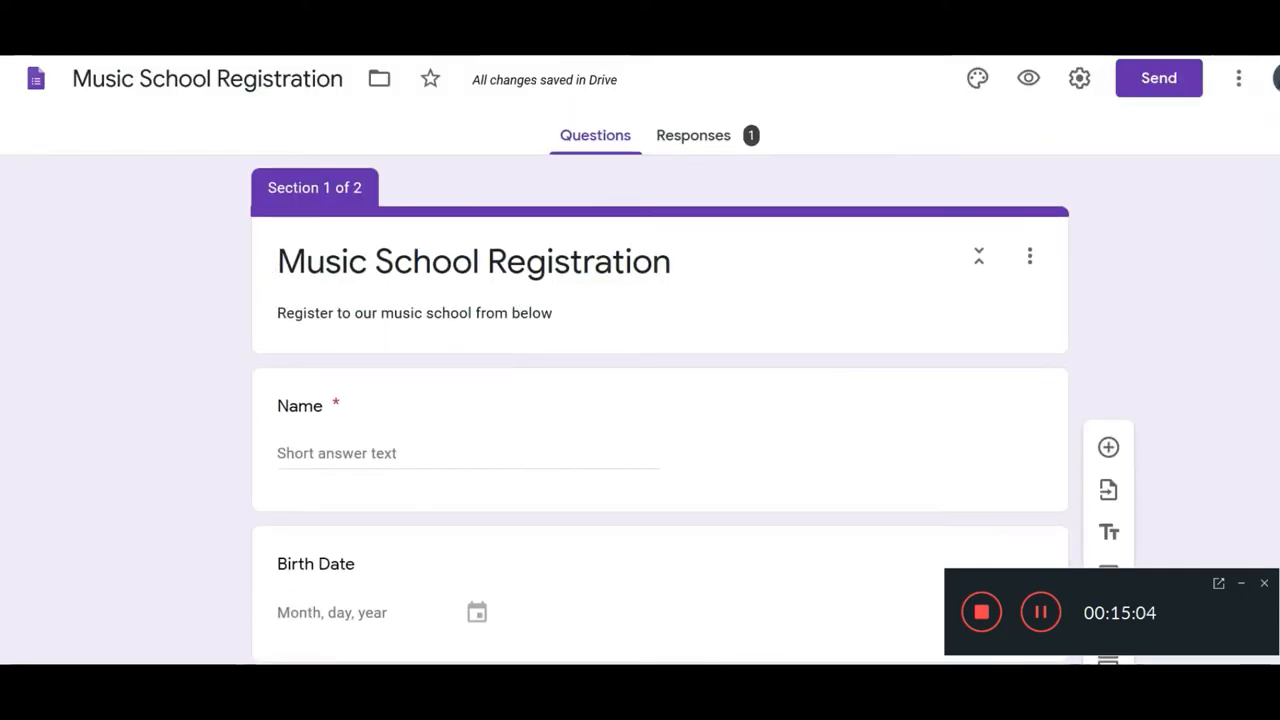
pyautogui.scroll(-12, 755, 472)
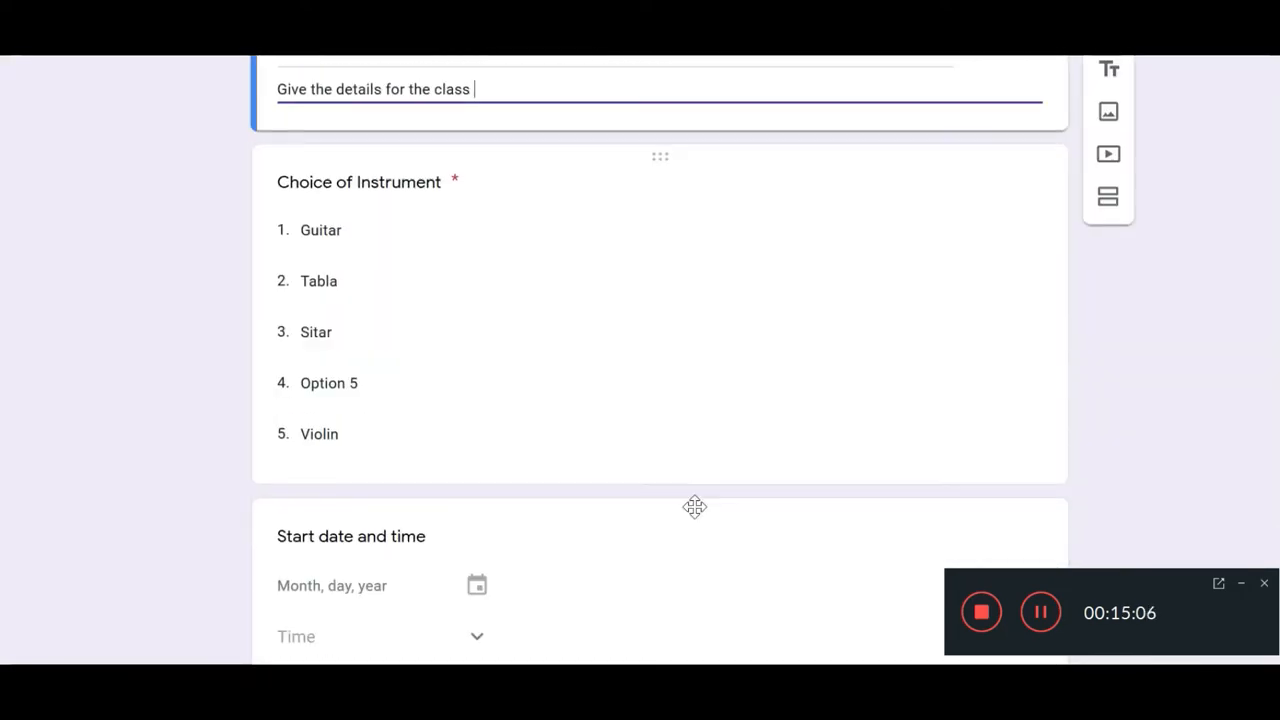
pyautogui.scroll(12, 877, 431)
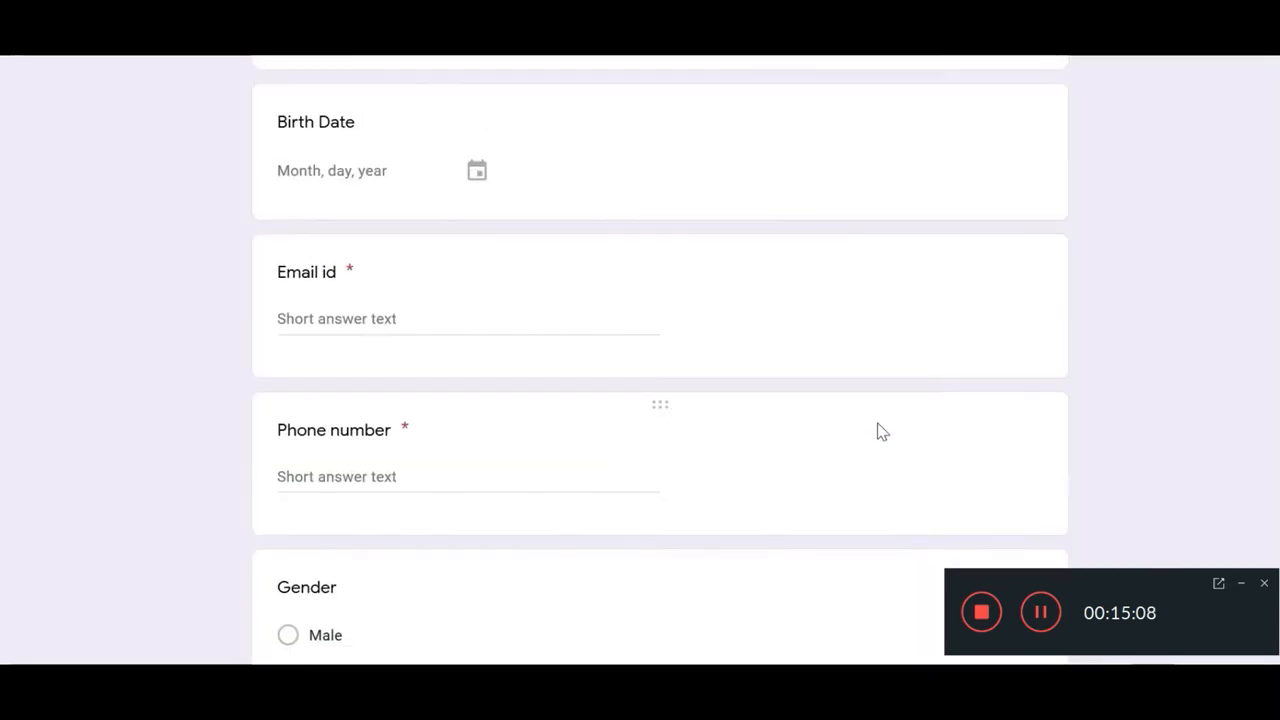
pyautogui.scroll(2, 877, 413)
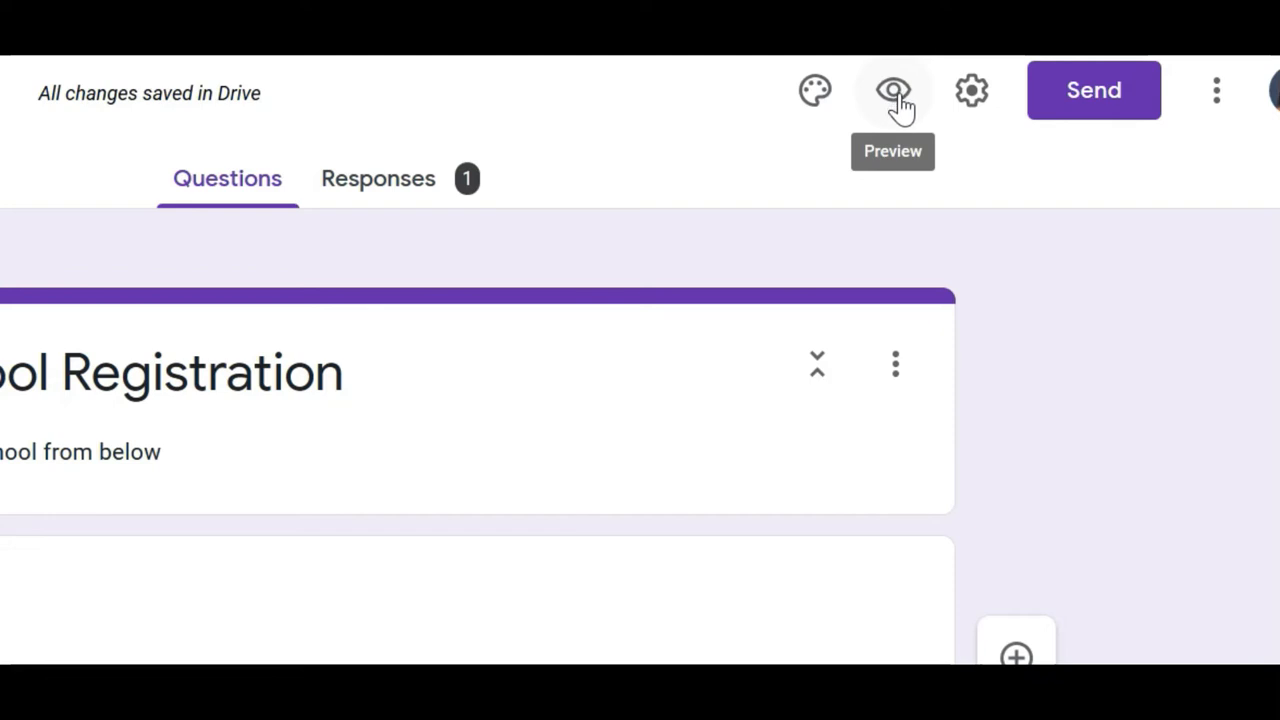
# Step: Preview the form and page through it as a respondent would
pyautogui.click(895, 92)
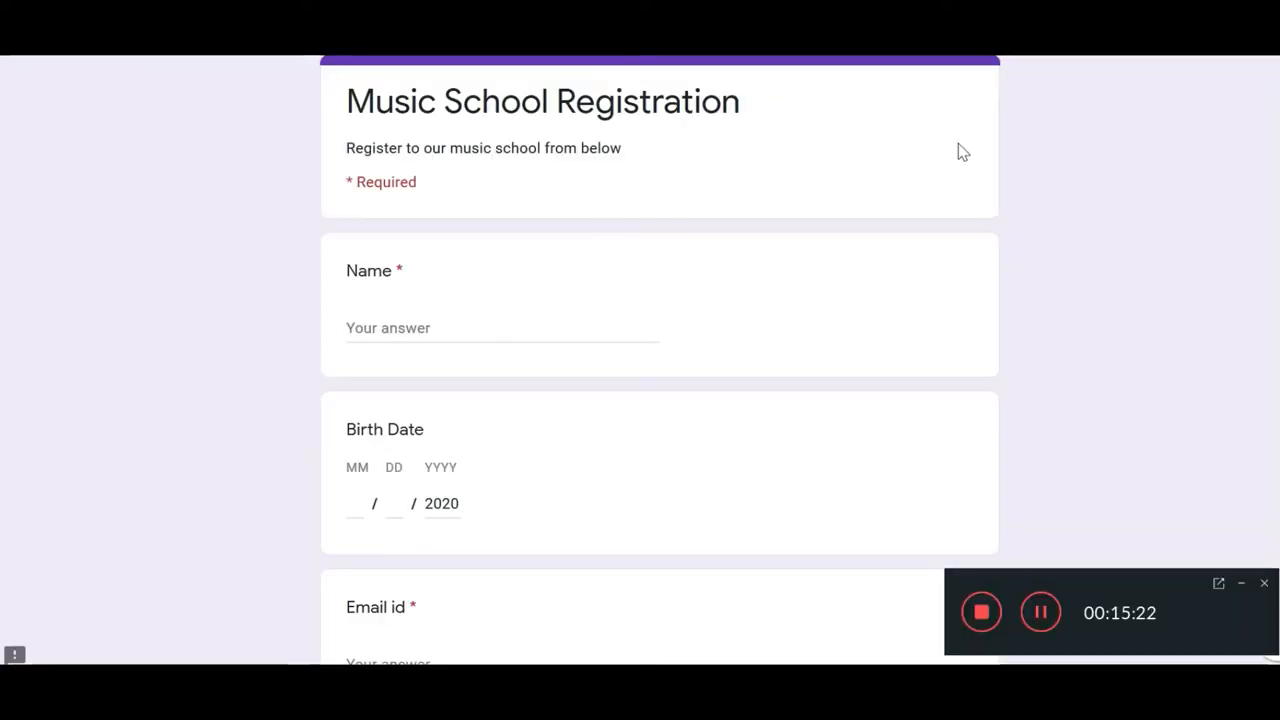
pyautogui.click(1242, 584)
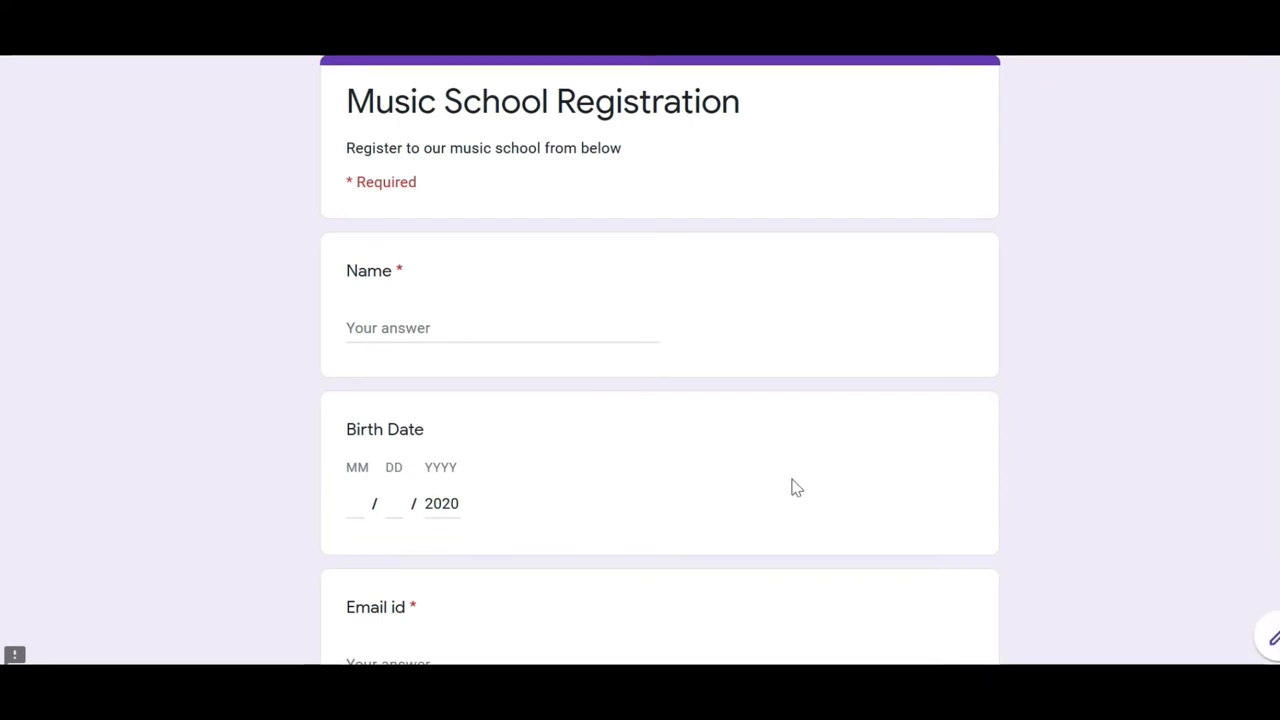
pyautogui.scroll(-6, 780, 483)
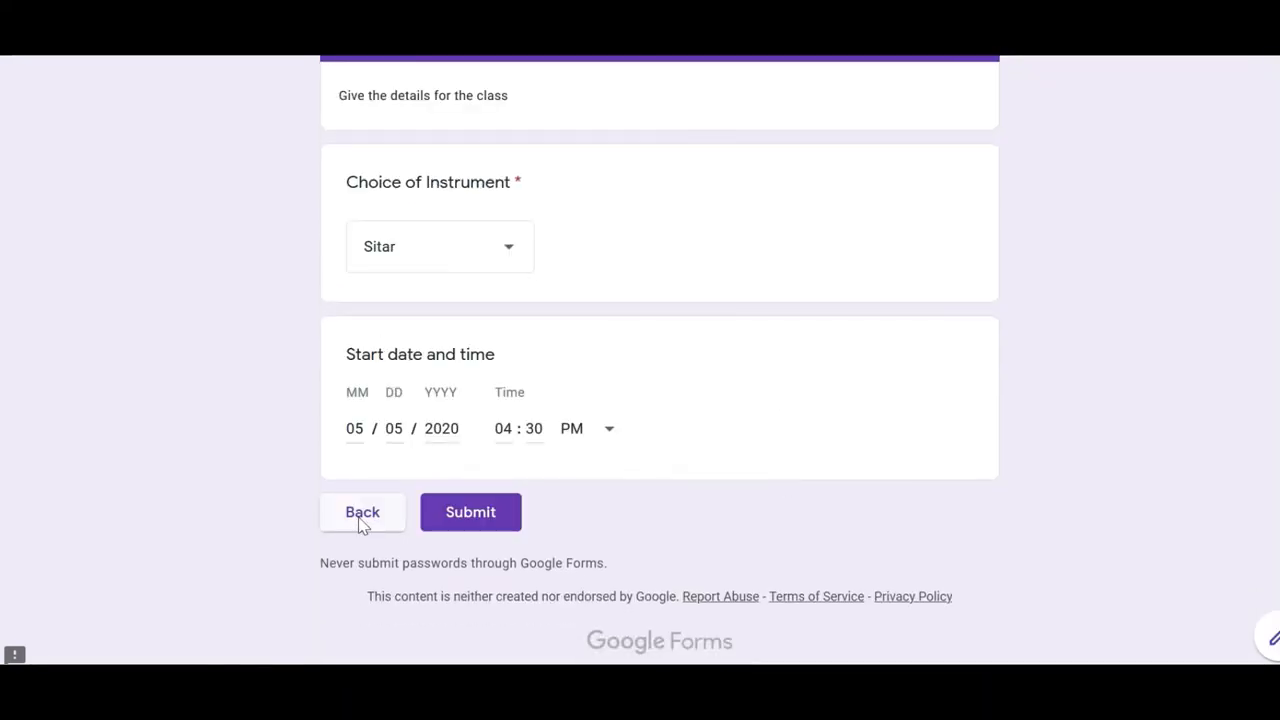
pyautogui.click(360, 523)
pyautogui.scroll(-6, 437, 392)
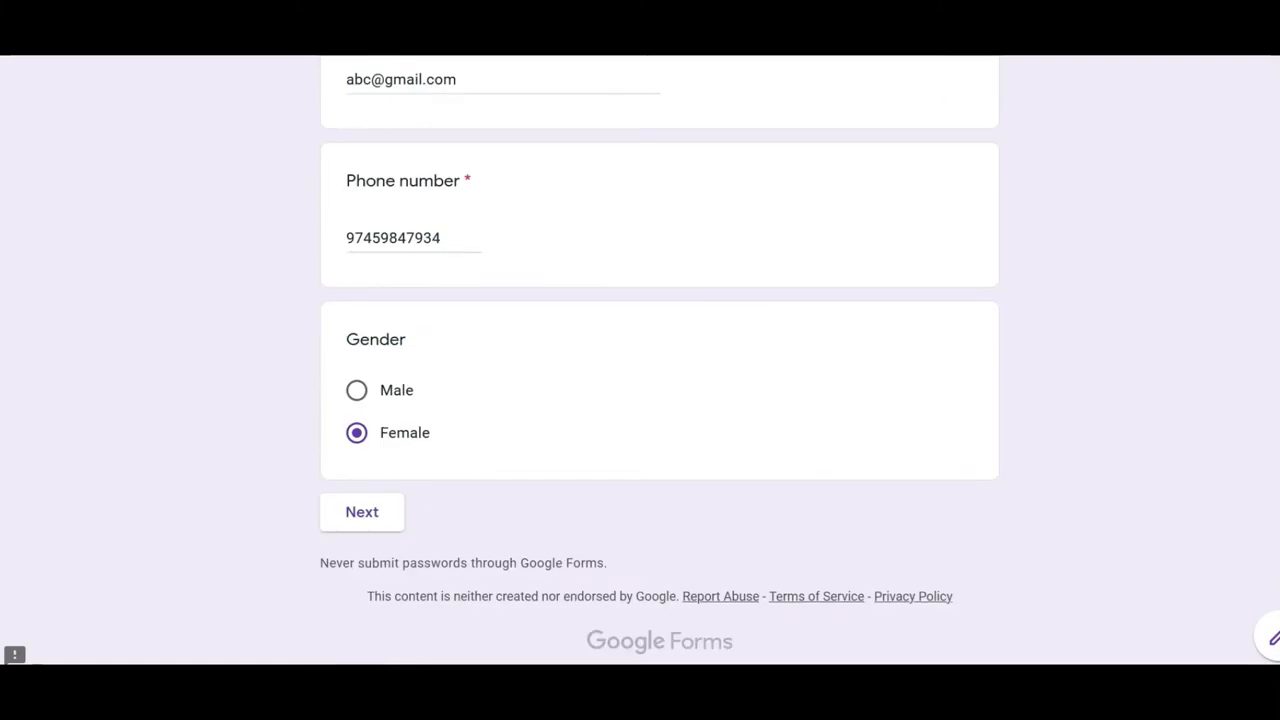
# Step: Close the preview tab, confirming Leave Page, to return to the editor
pyautogui.hotkey('ctrl', 'w')
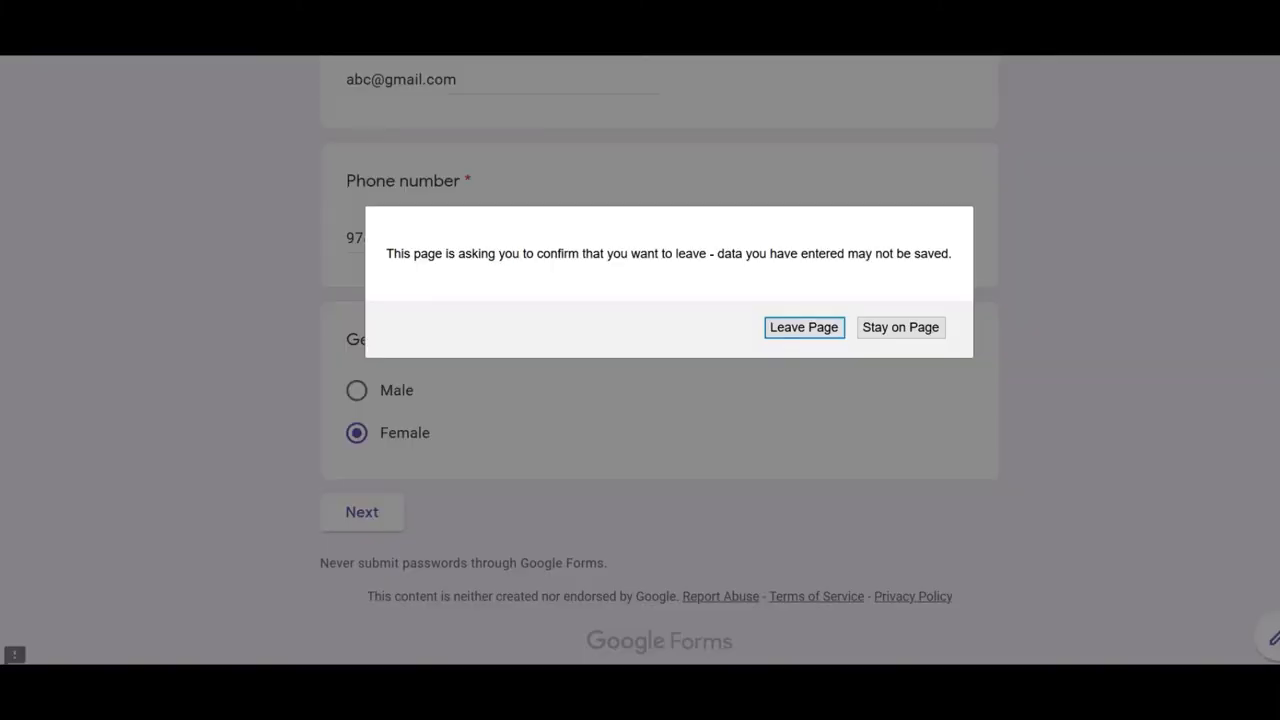
pyautogui.click(815, 336)
pyautogui.scroll(-12, 630, 400)
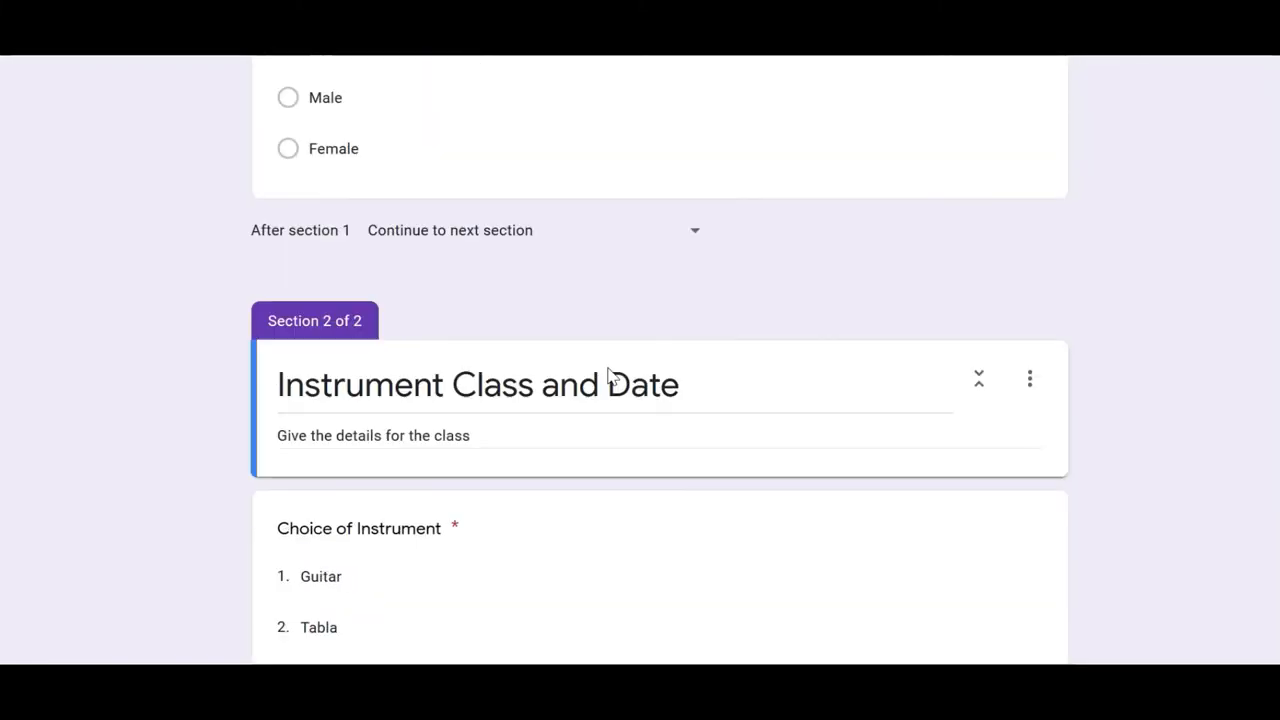
# Step: Scroll through Section 1 and Section 2 of the orange-themed registration form, then back up
pyautogui.scroll(12, 621, 432)
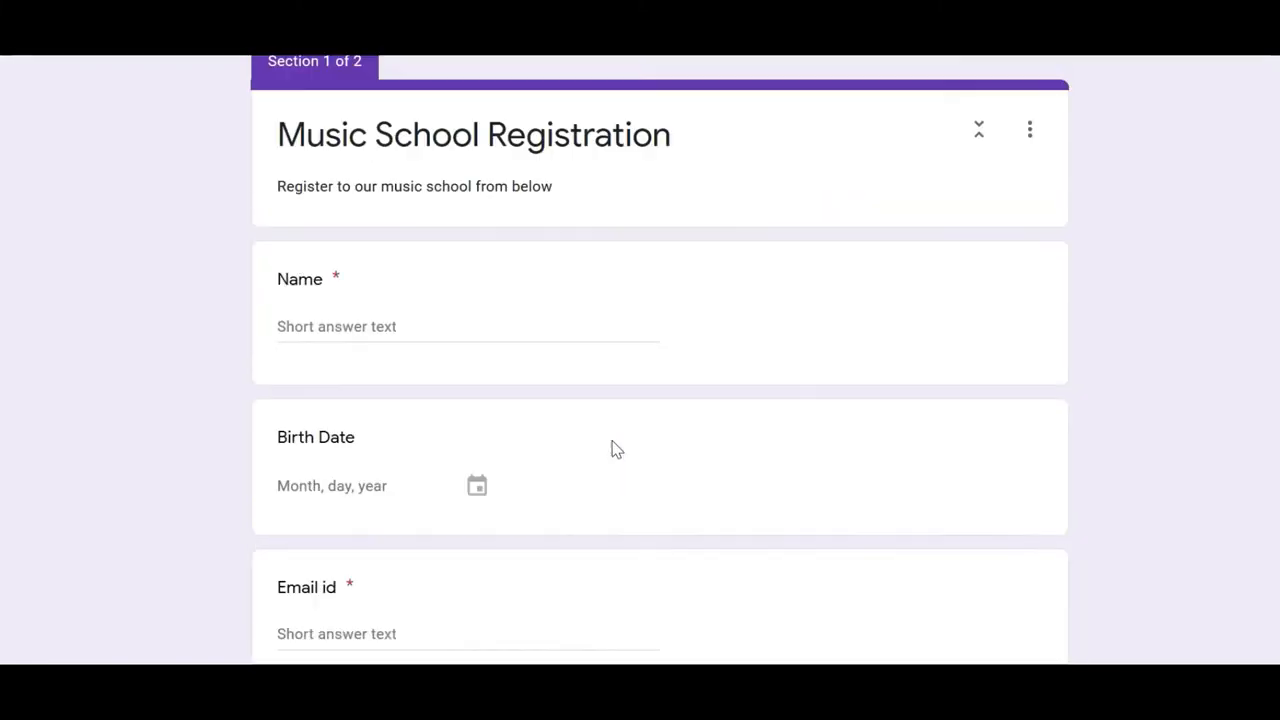
pyautogui.scroll(-10, 590, 430)
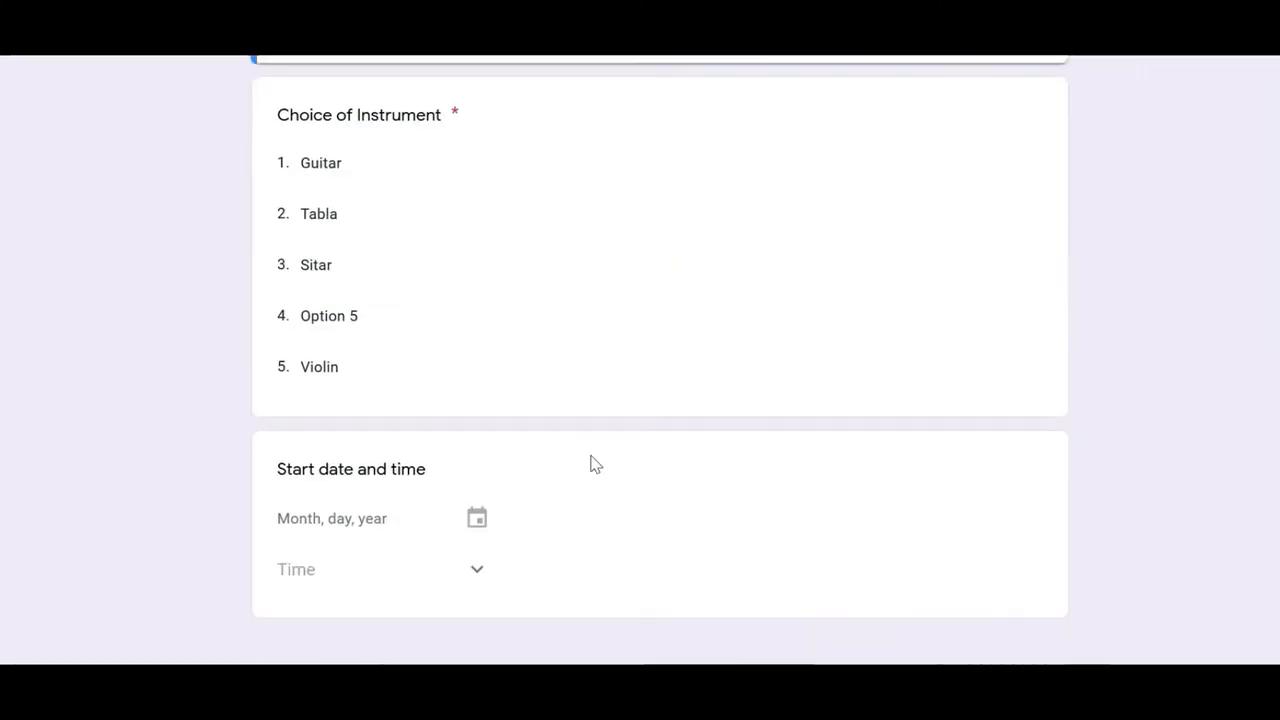
pyautogui.scroll(5, 594, 465)
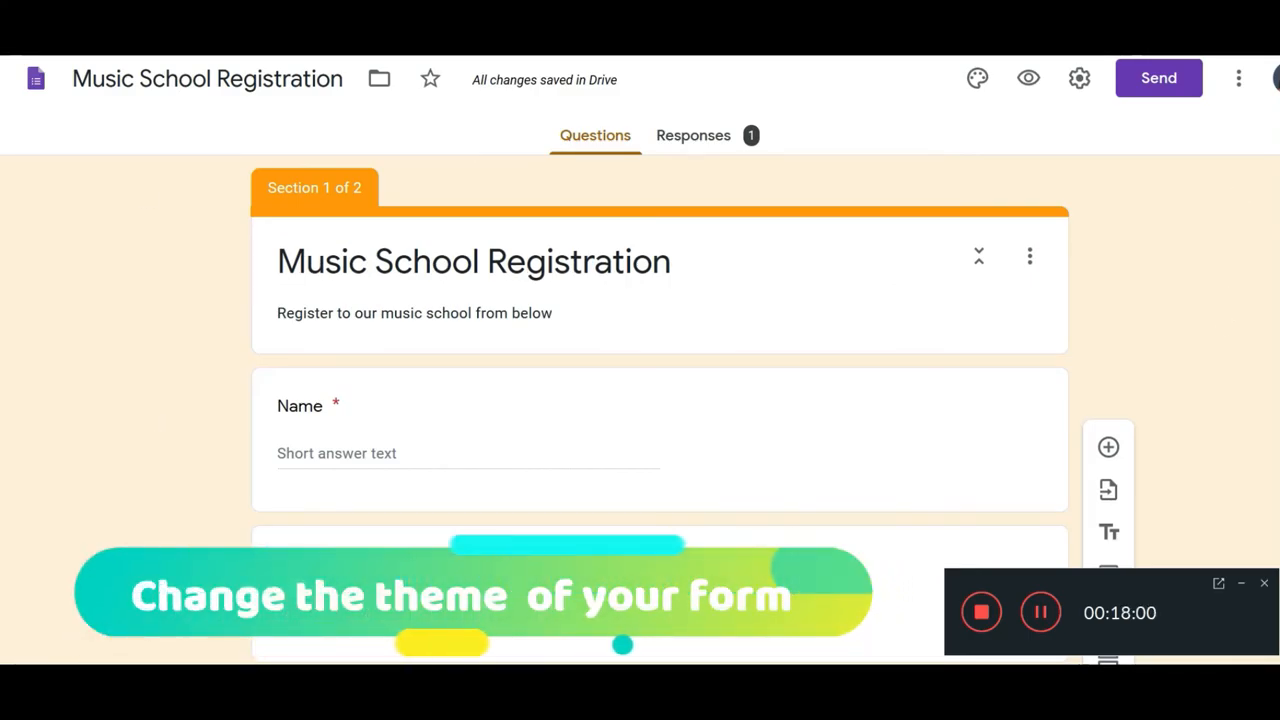
# Step: Change the form's theme colour to teal and bring up the header image choices
pyautogui.click(978, 80)
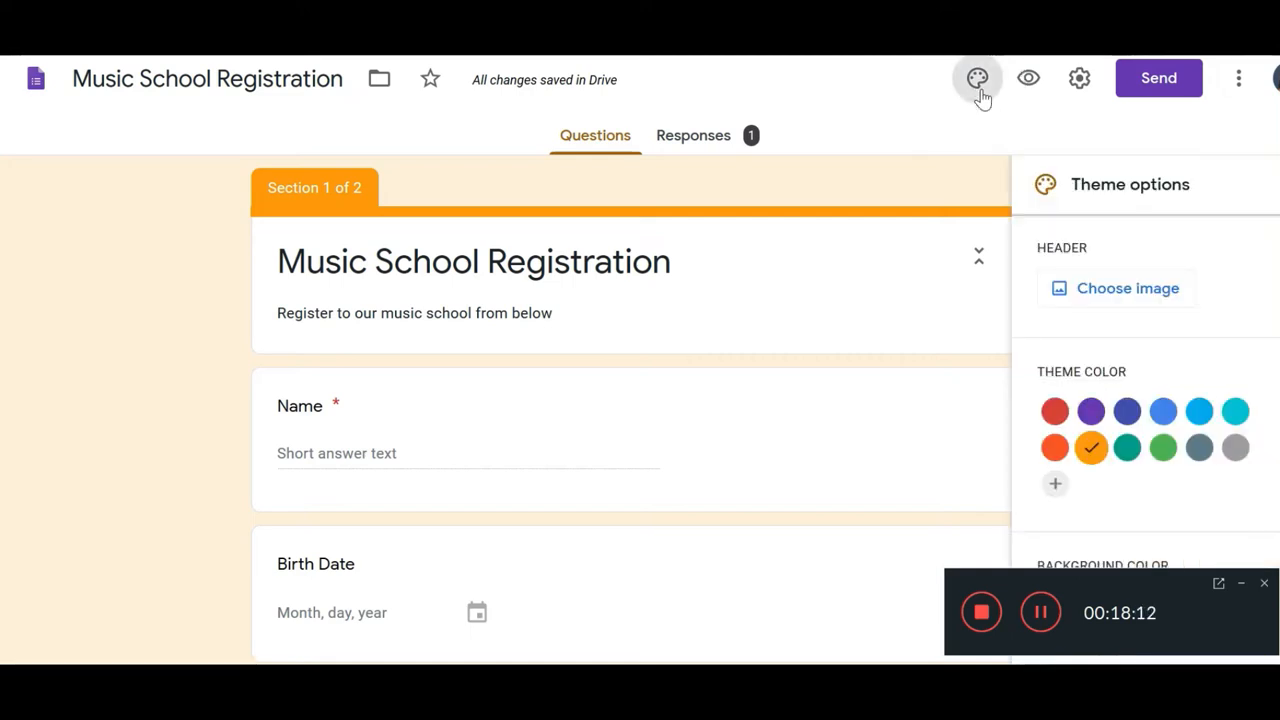
pyautogui.scroll(-2, 1097, 337)
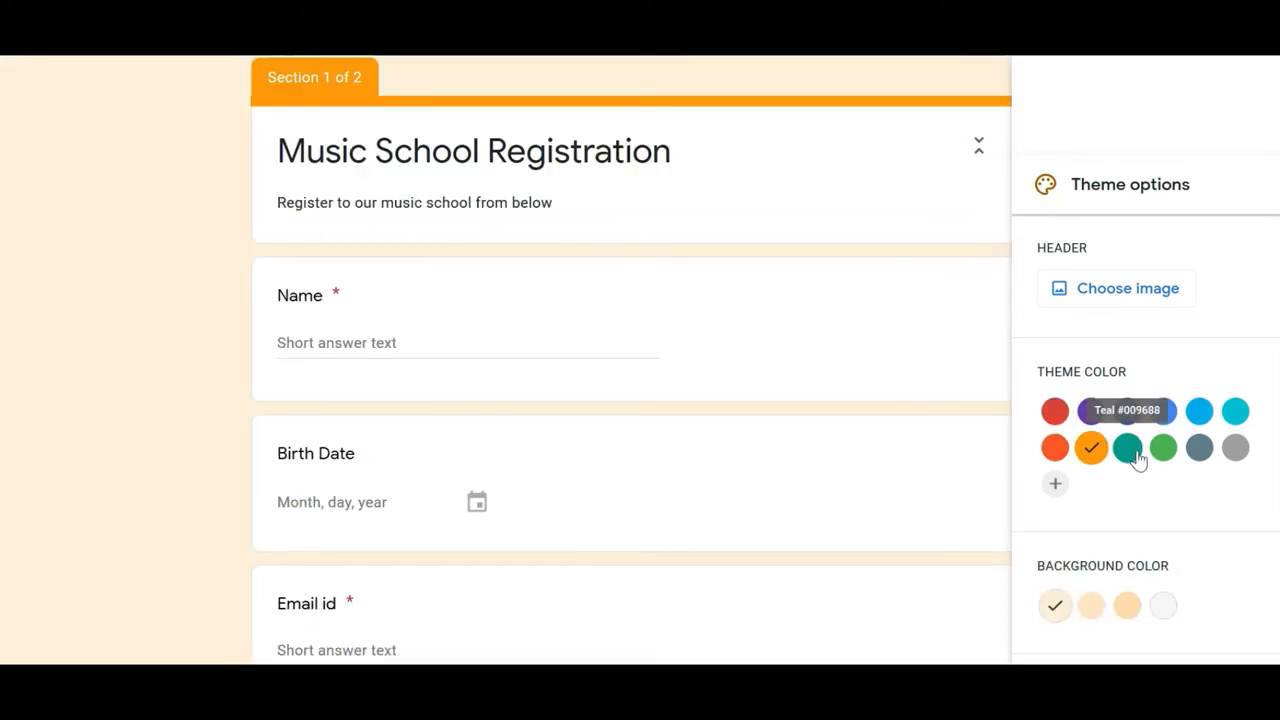
pyautogui.click(1135, 454)
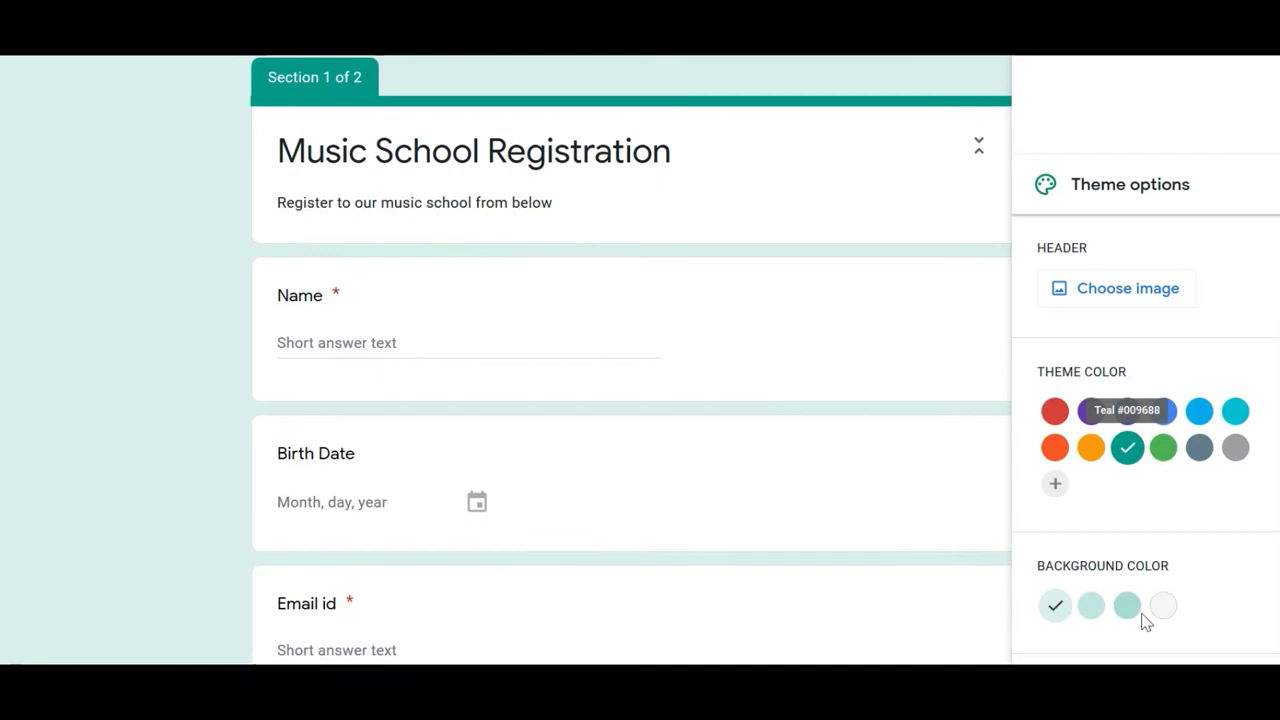
pyautogui.click(1113, 292)
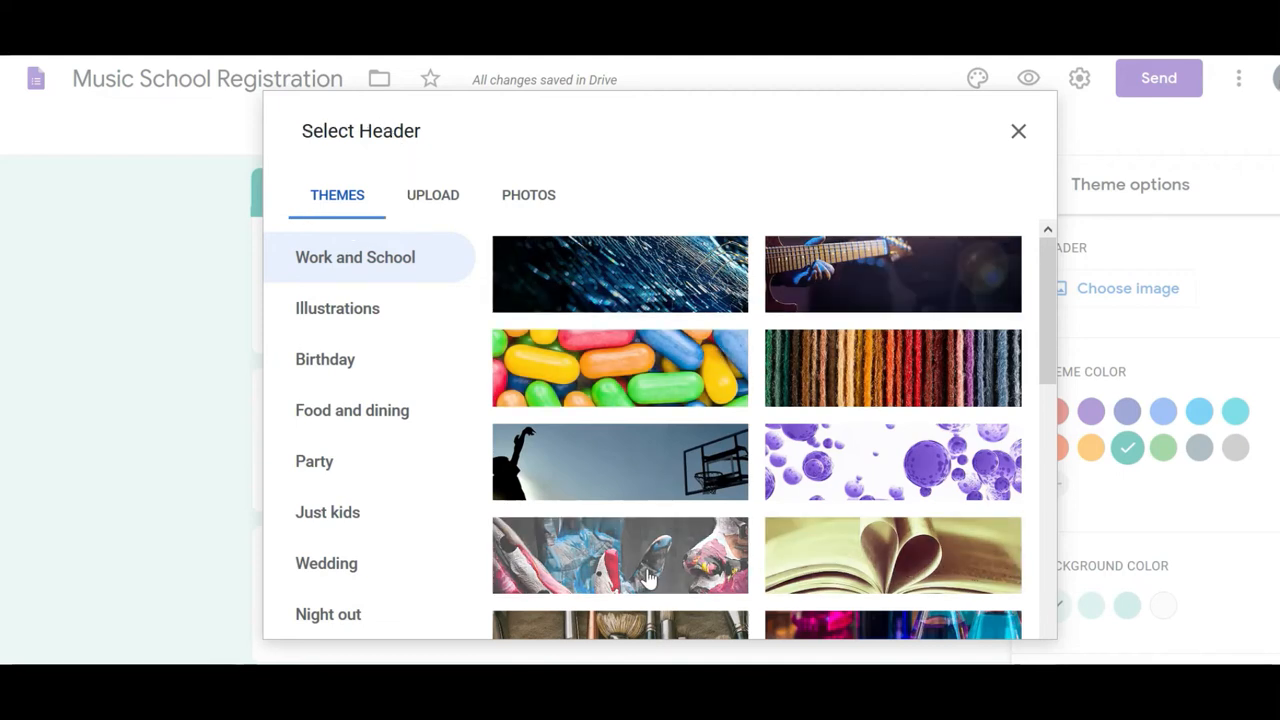
# Step: Upload music.jpg as the form header, cropped to frame the piano keys
pyautogui.scroll(-10, 643, 371)
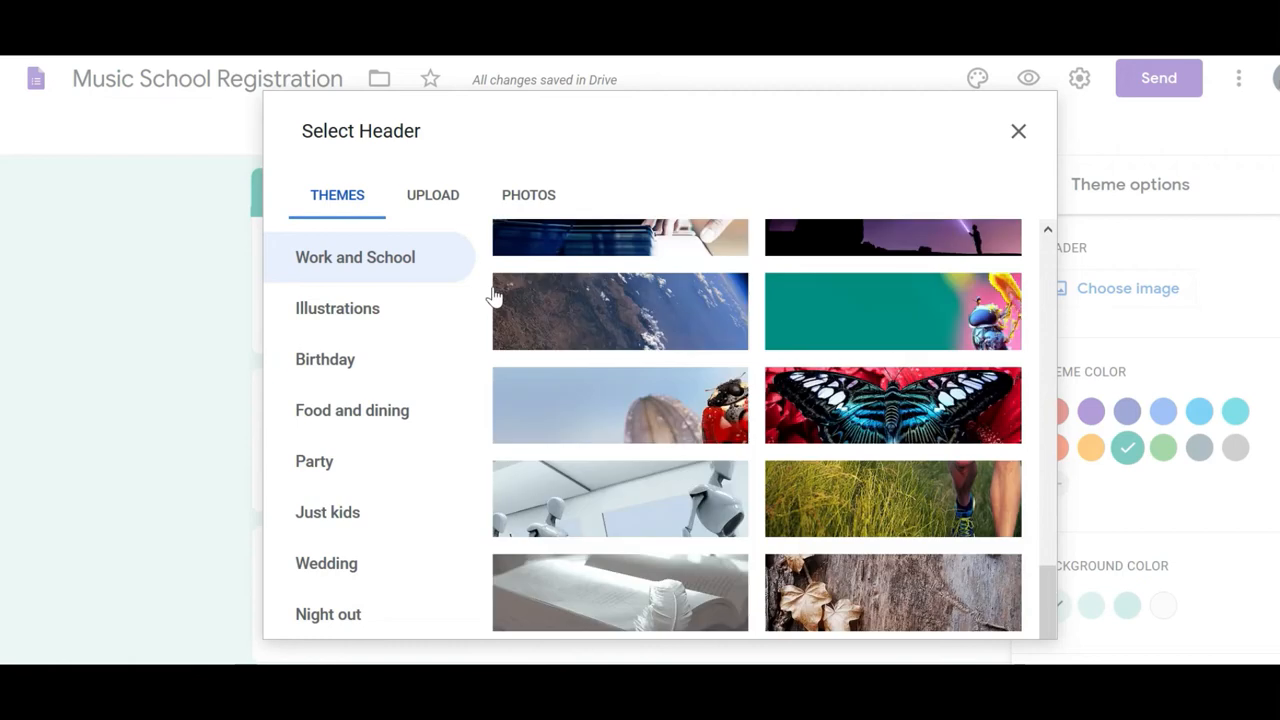
pyautogui.click(440, 205)
pyautogui.click(656, 507)
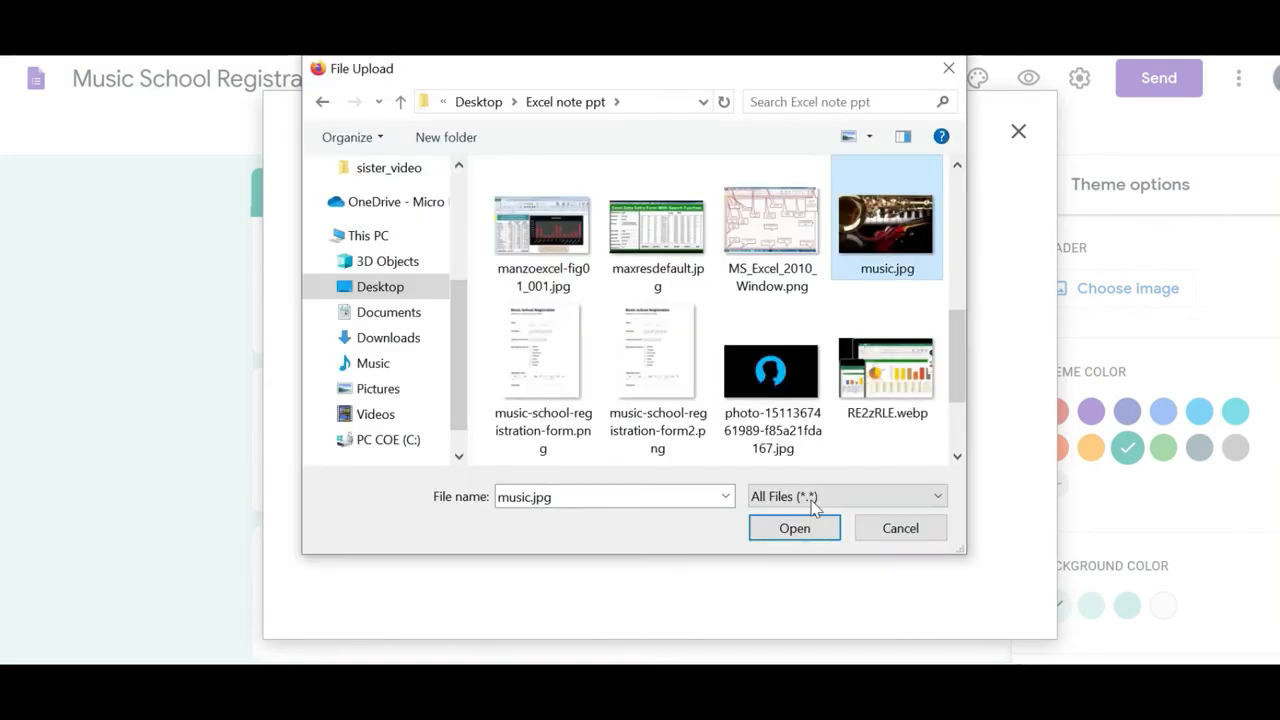
pyautogui.click(797, 527)
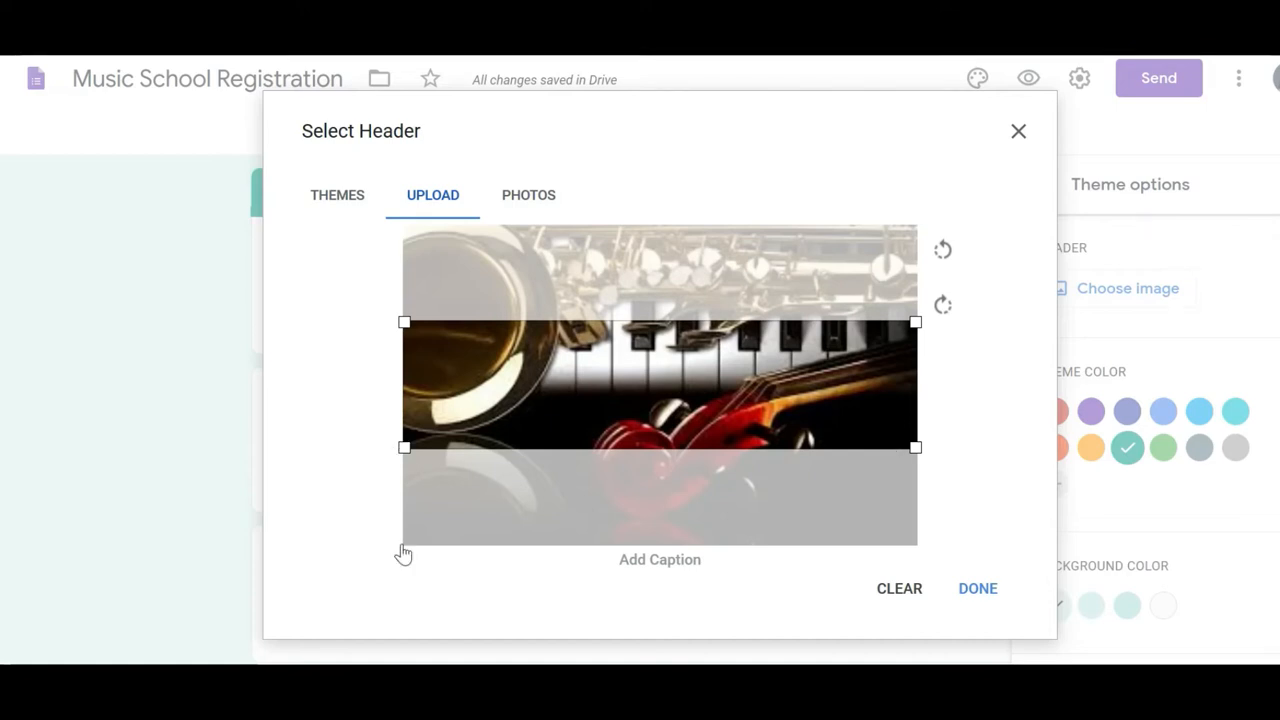
pyautogui.moveTo(623, 346); pyautogui.dragTo(650, 258)
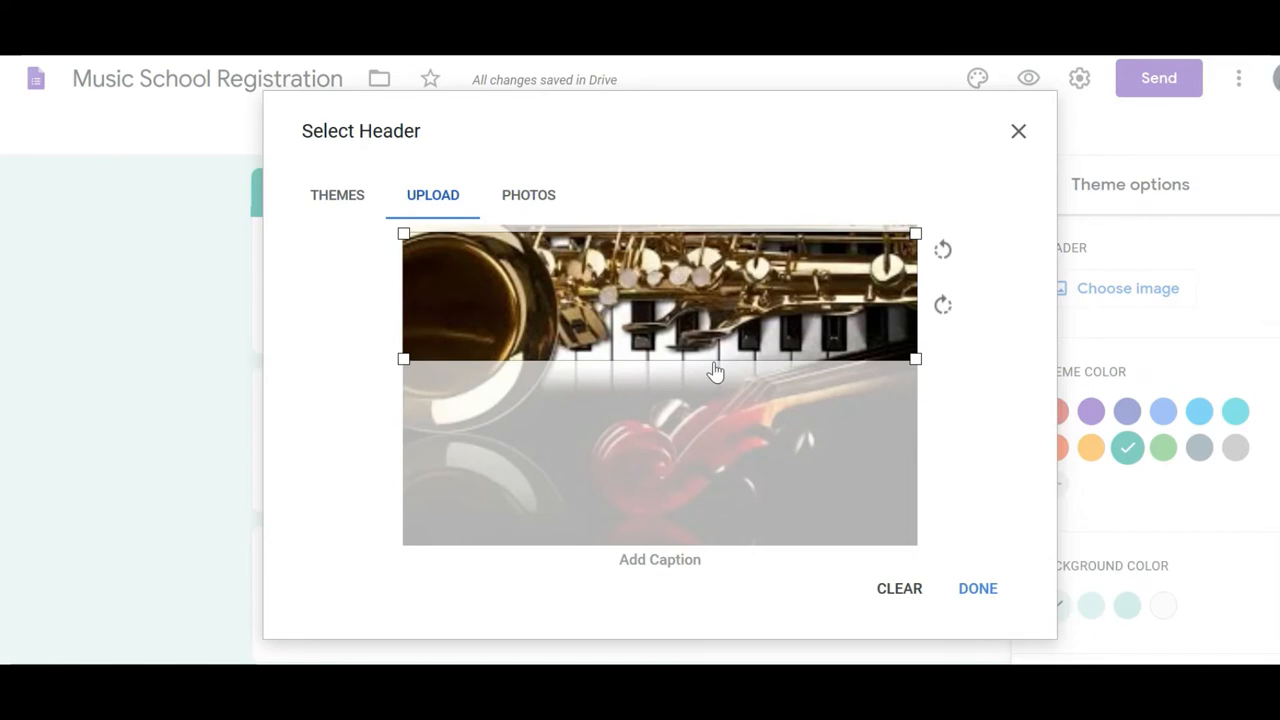
pyautogui.moveTo(718, 346); pyautogui.dragTo(714, 398)
pyautogui.click(977, 589)
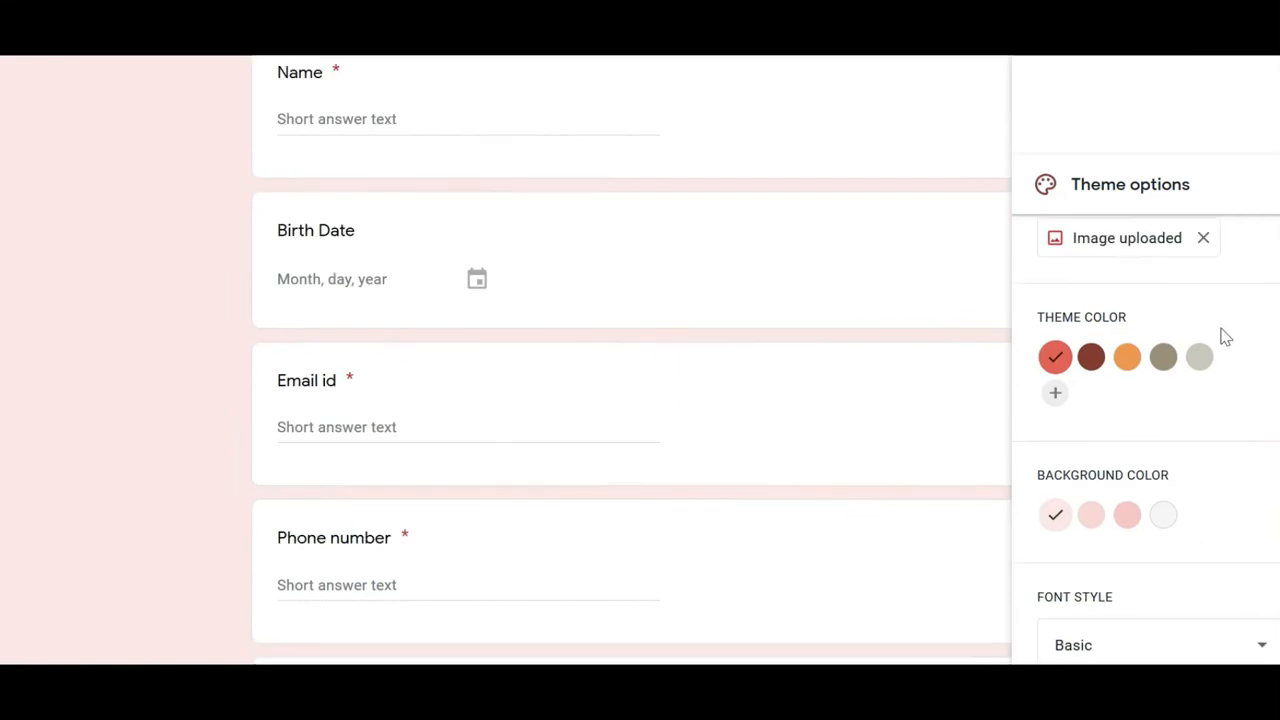
# Step: Close the theme options panel and return to the top of the form
pyautogui.scroll(1, 1250, 238)
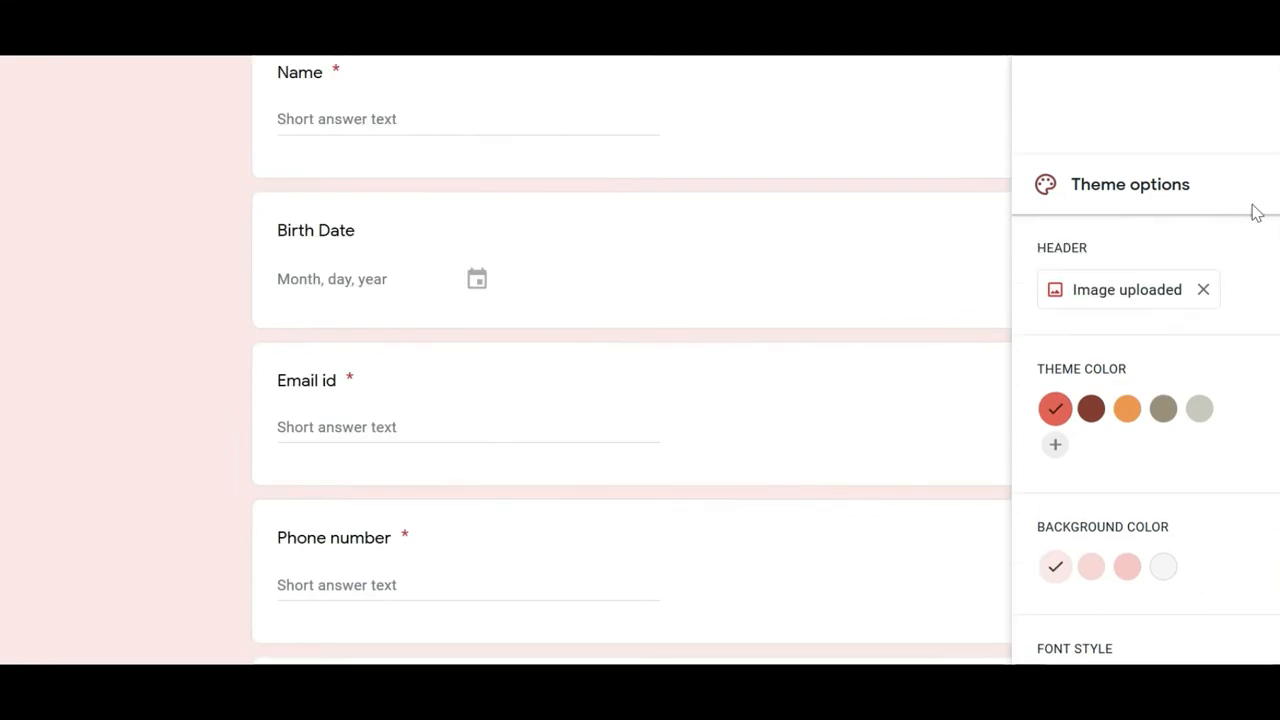
pyautogui.click(1276, 200)
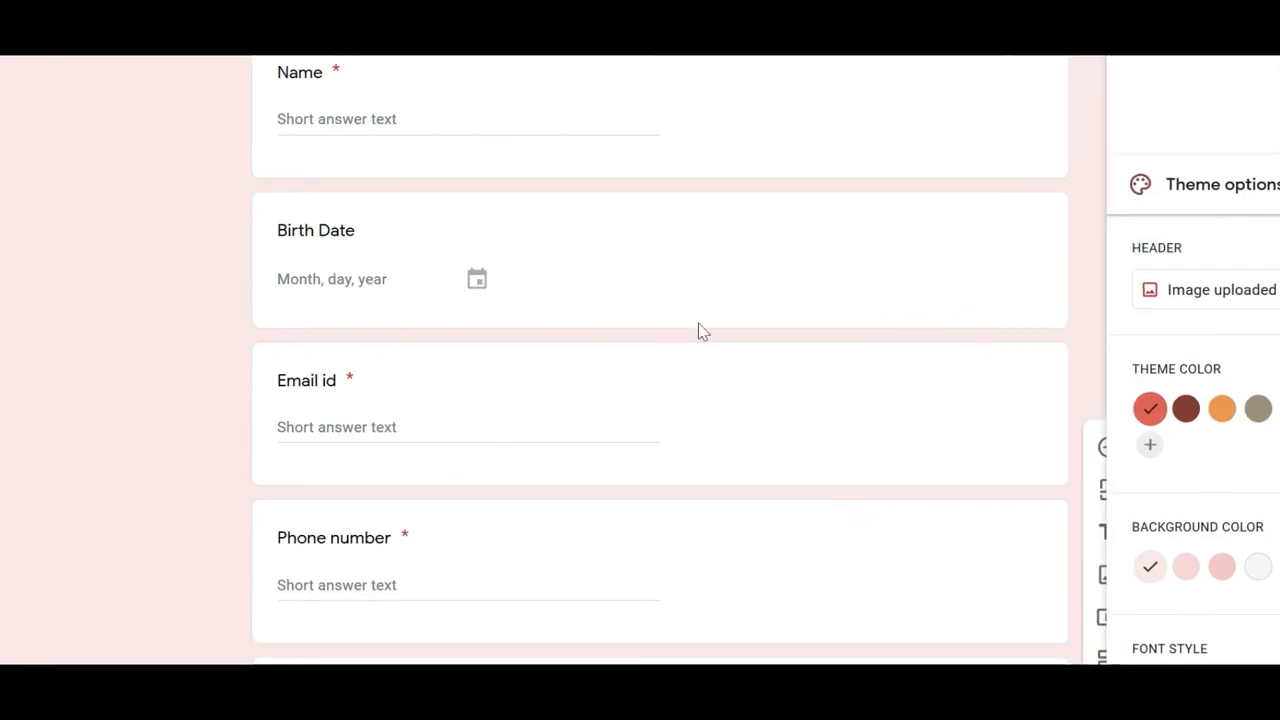
pyautogui.scroll(5, 1122, 335)
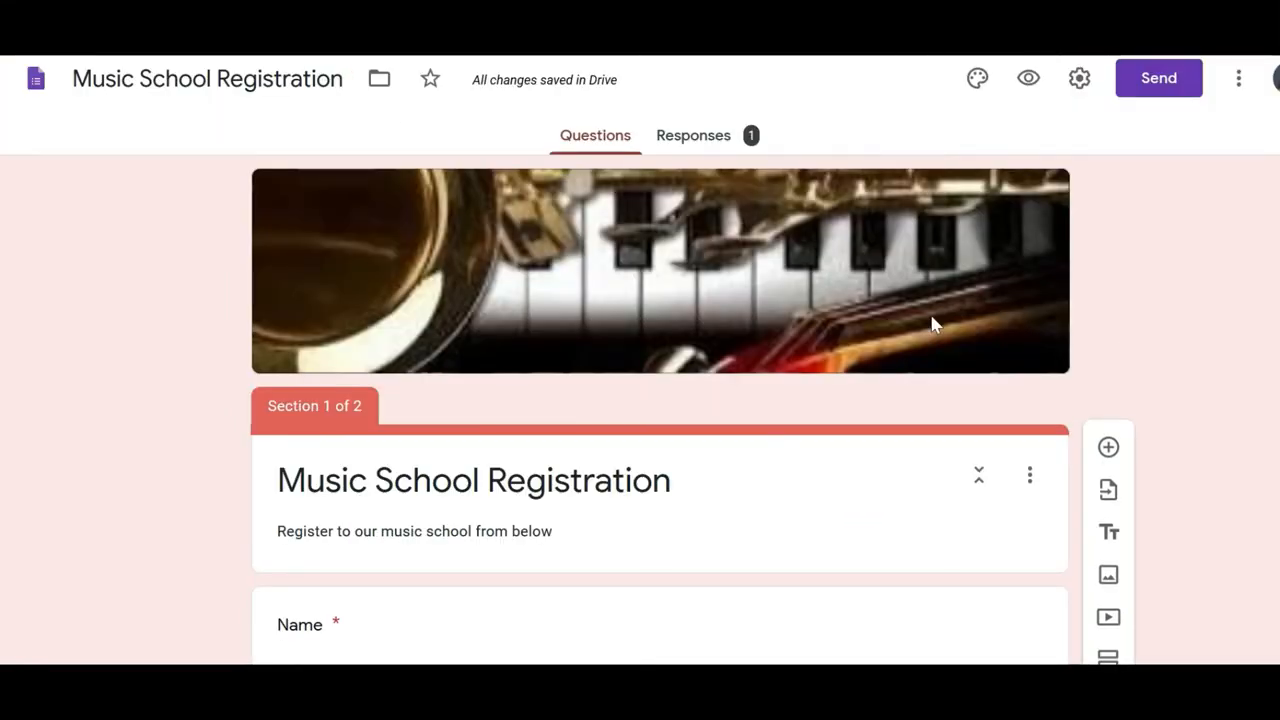
# Step: Select the Name question at the top of the form for editing
pyautogui.scroll(-8, 1100, 365)
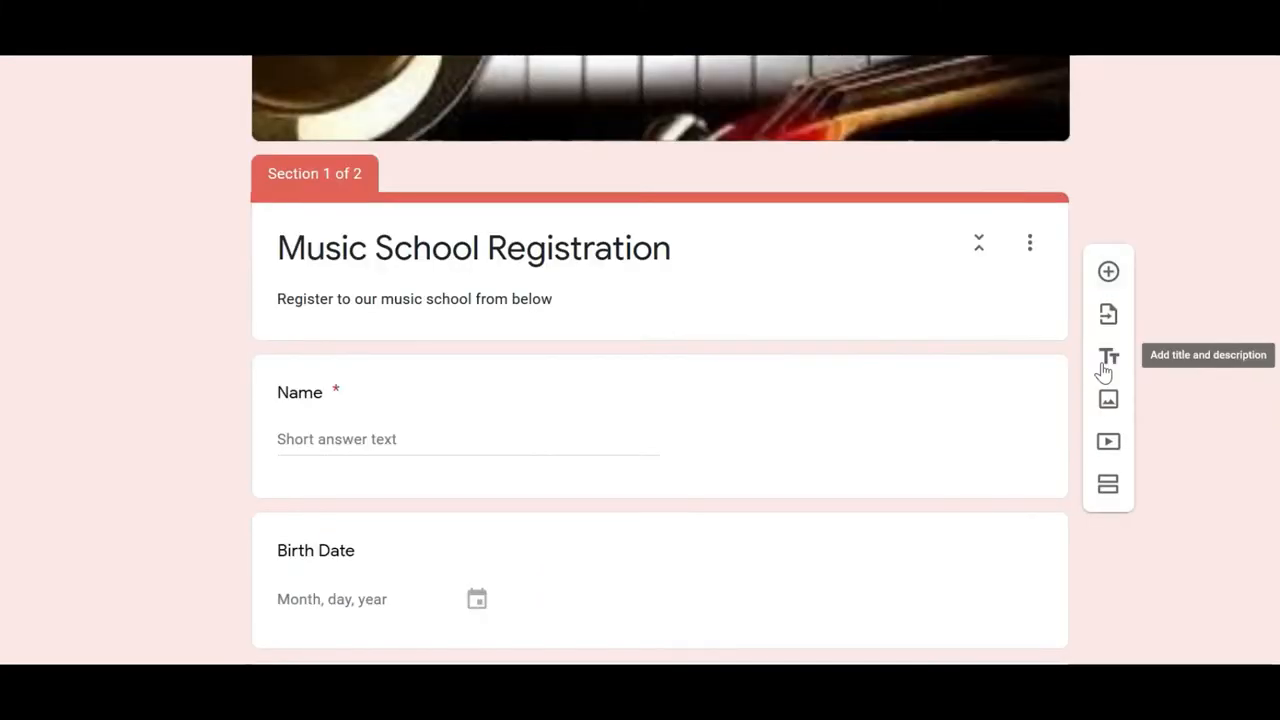
pyautogui.scroll(5, 1160, 486)
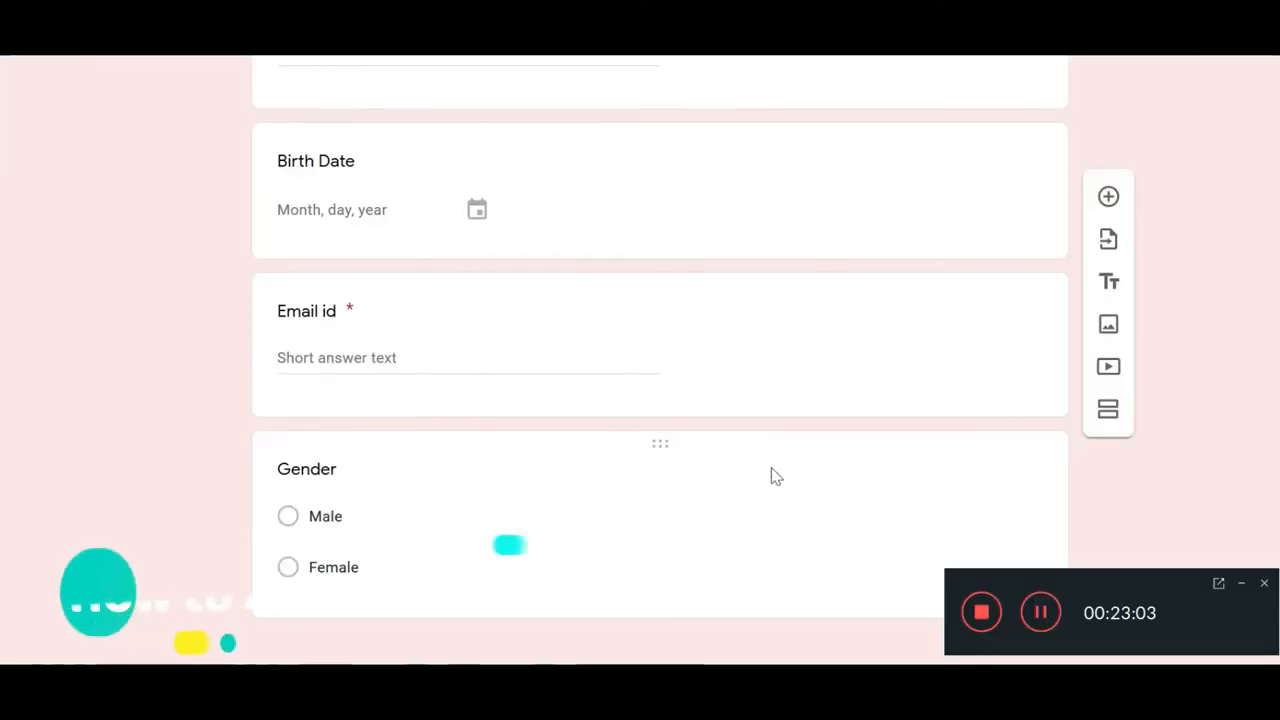
pyautogui.scroll(7, 771, 477)
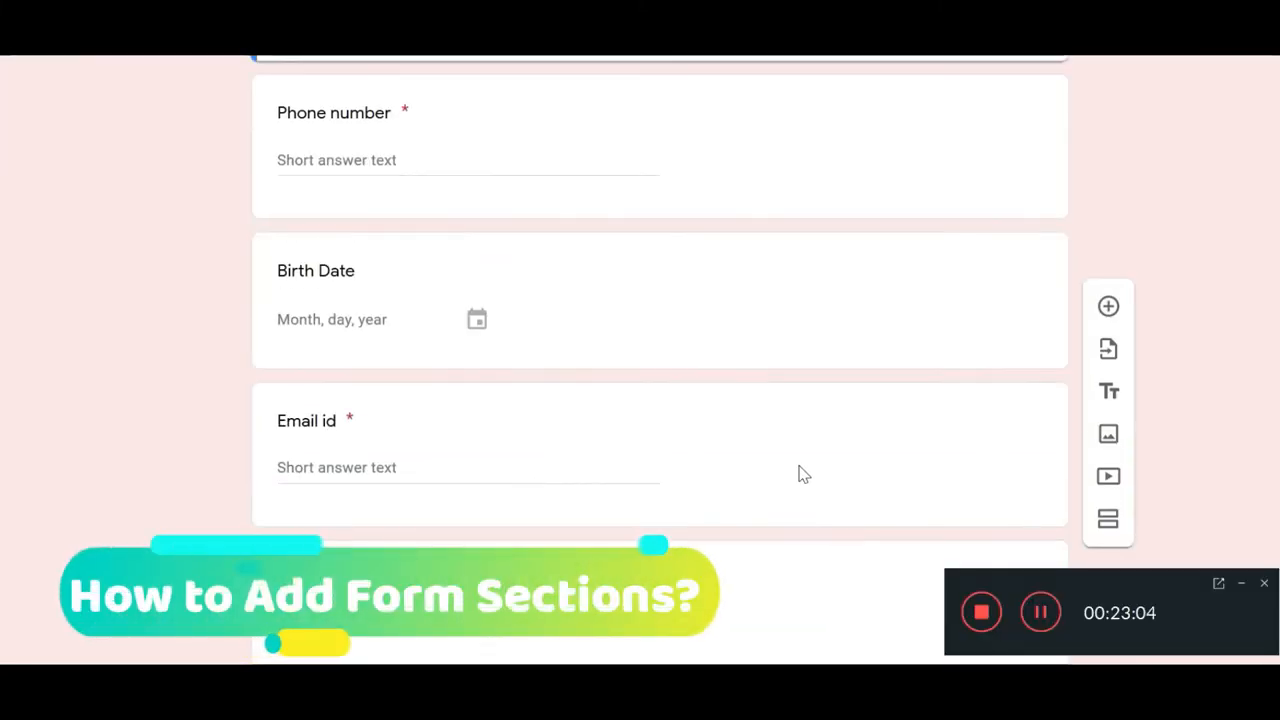
pyautogui.click(773, 452)
# Step: Add a new untitled section after the Gender question and bring up its actions menu
pyautogui.scroll(-4, 1014, 289)
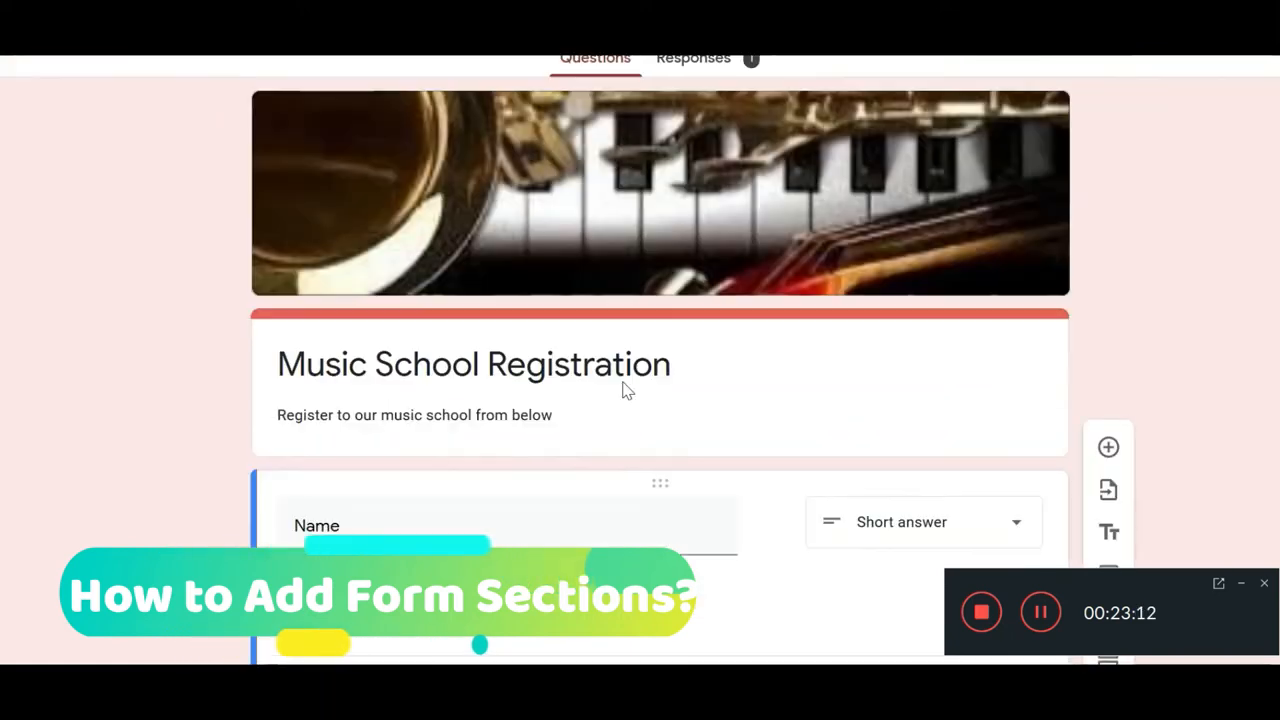
pyautogui.scroll(-8, 623, 390)
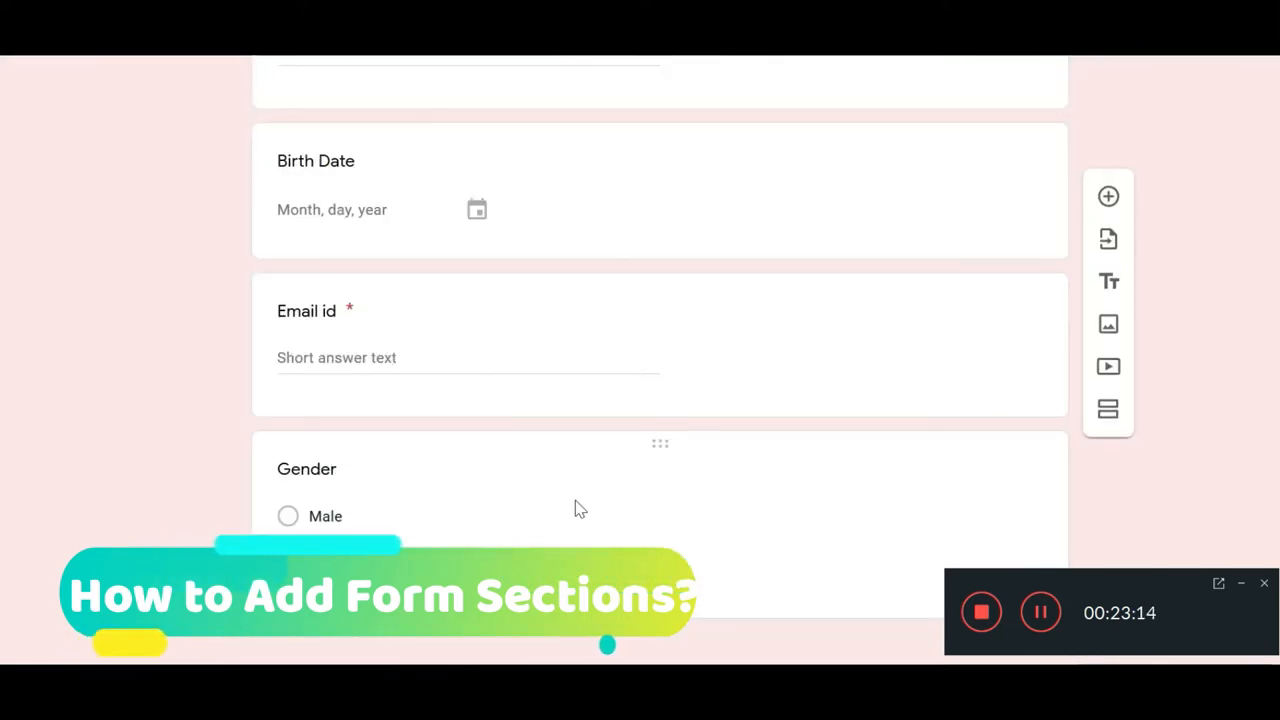
pyautogui.scroll(6, 574, 509)
pyautogui.scroll(3, 580, 371)
pyautogui.scroll(-8, 582, 386)
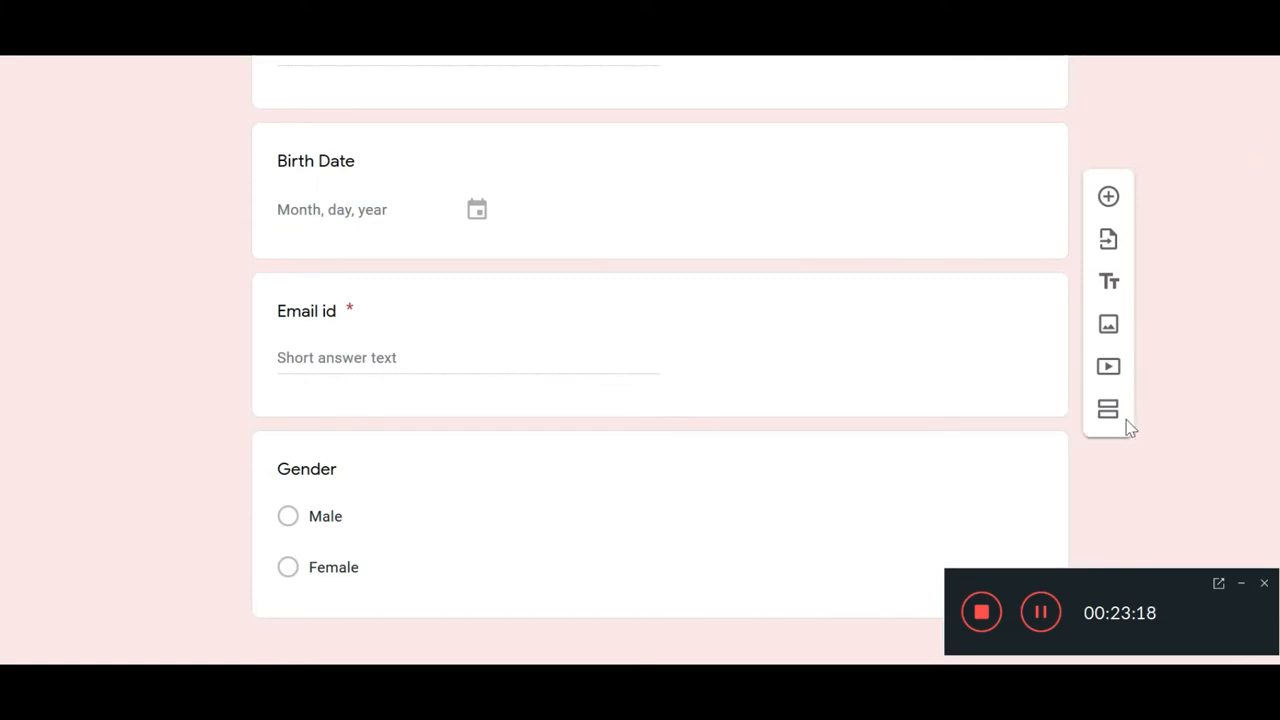
pyautogui.click(1035, 498)
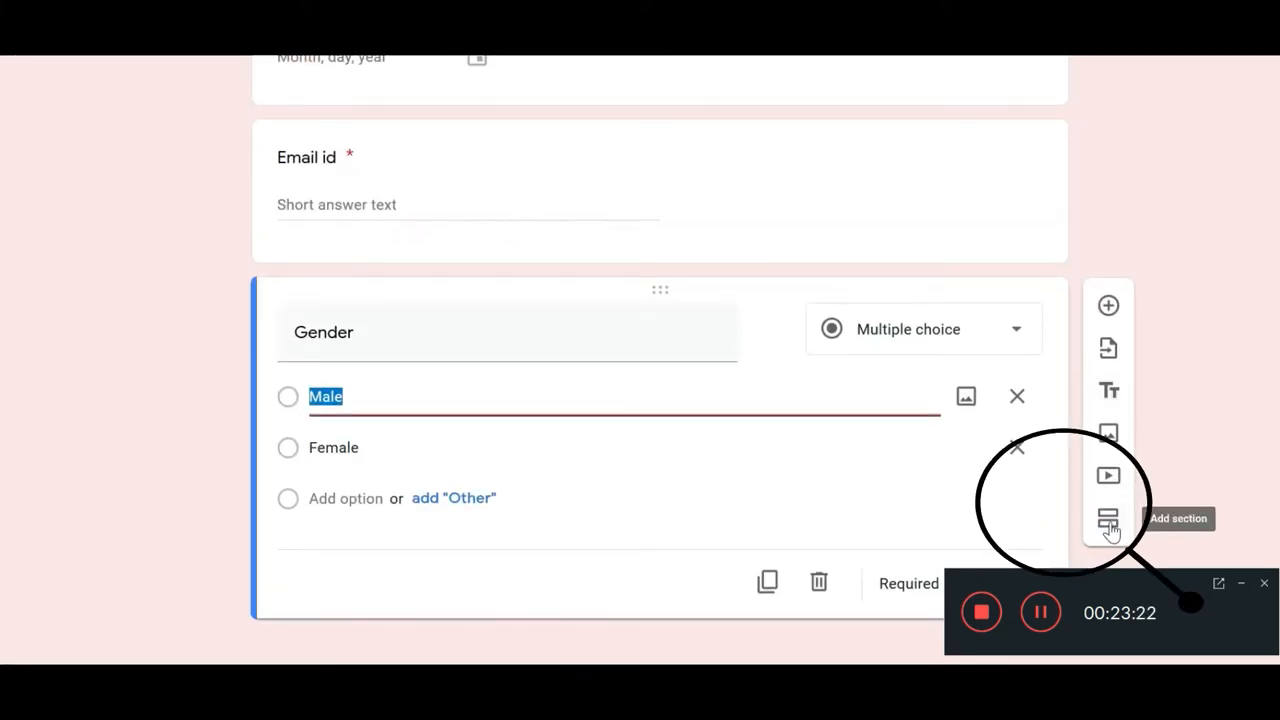
pyautogui.click(1109, 528)
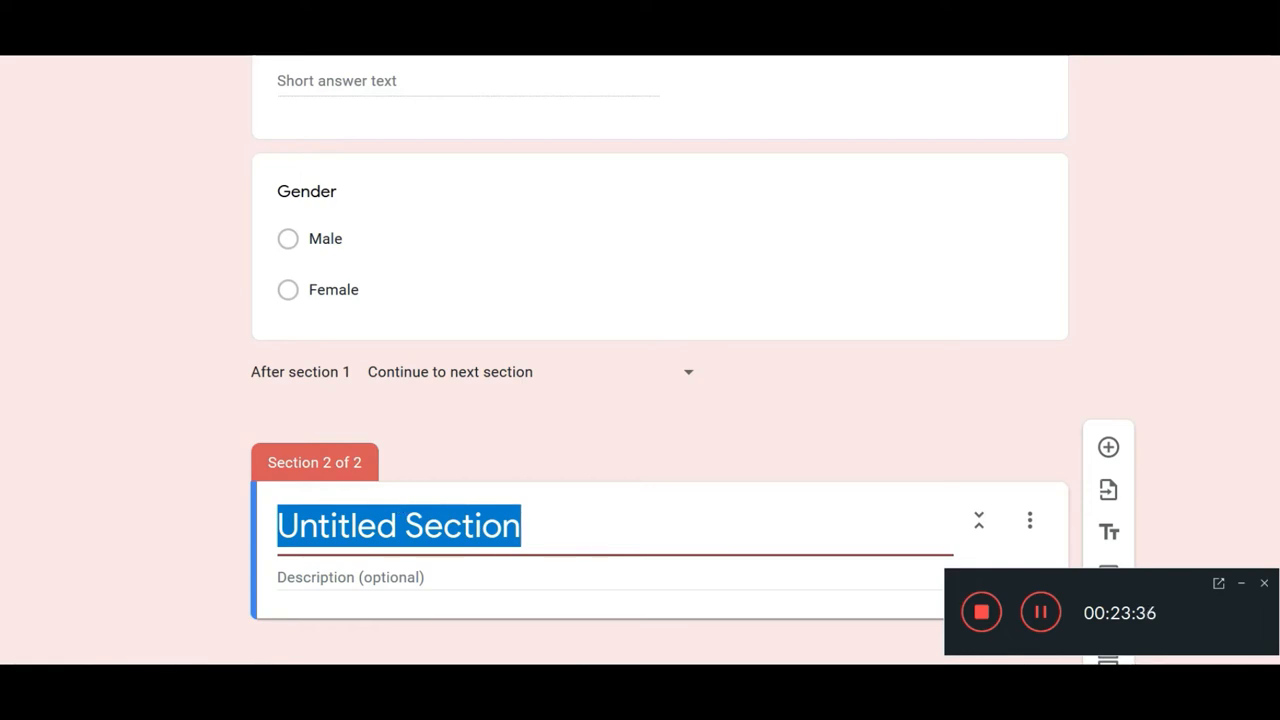
pyautogui.click(1030, 520)
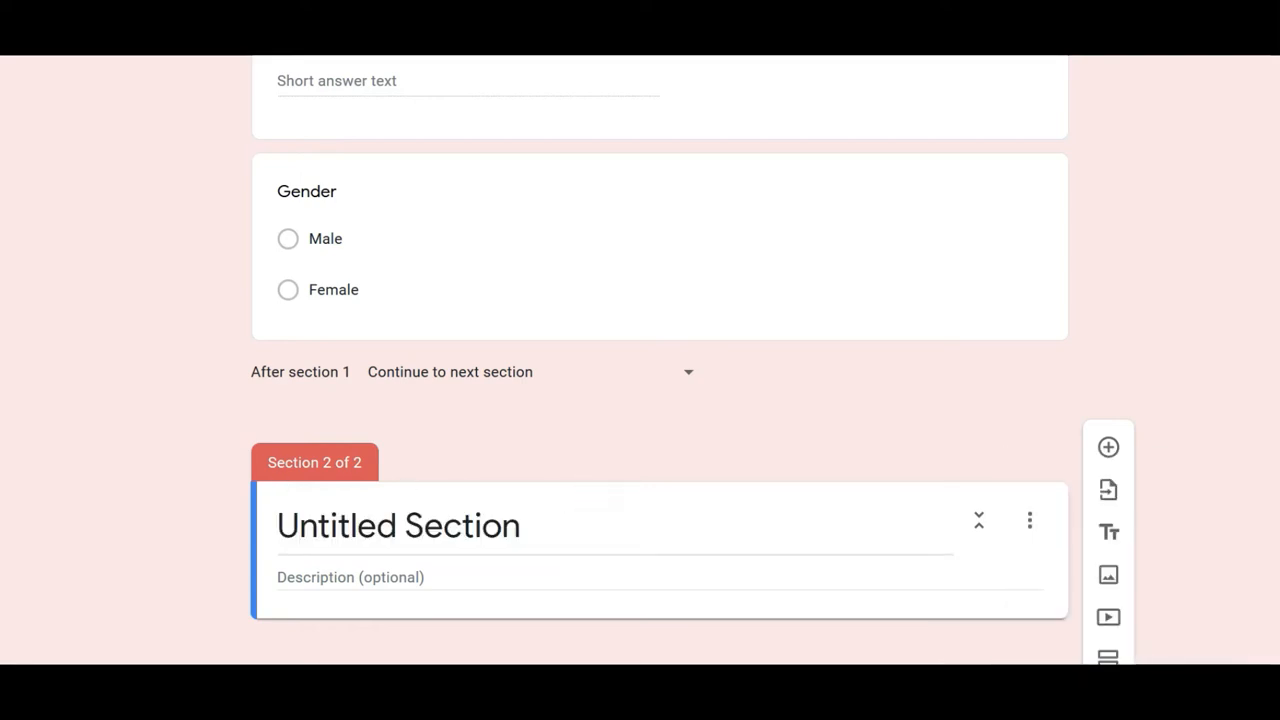
pyautogui.click(1031, 524)
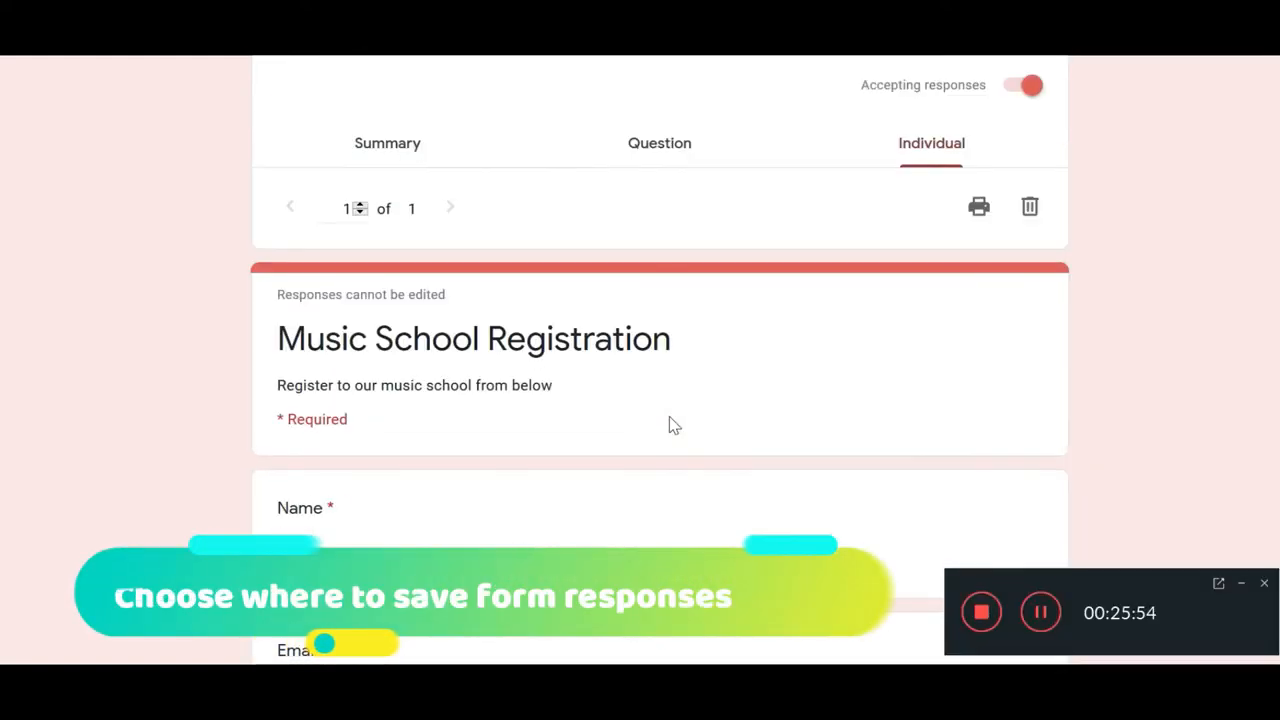
pyautogui.scroll(2, 669, 423)
pyautogui.scroll(-5, 669, 423)
pyautogui.scroll(-4, 670, 420)
pyautogui.scroll(8, 670, 420)
pyautogui.scroll(-5, 669, 423)
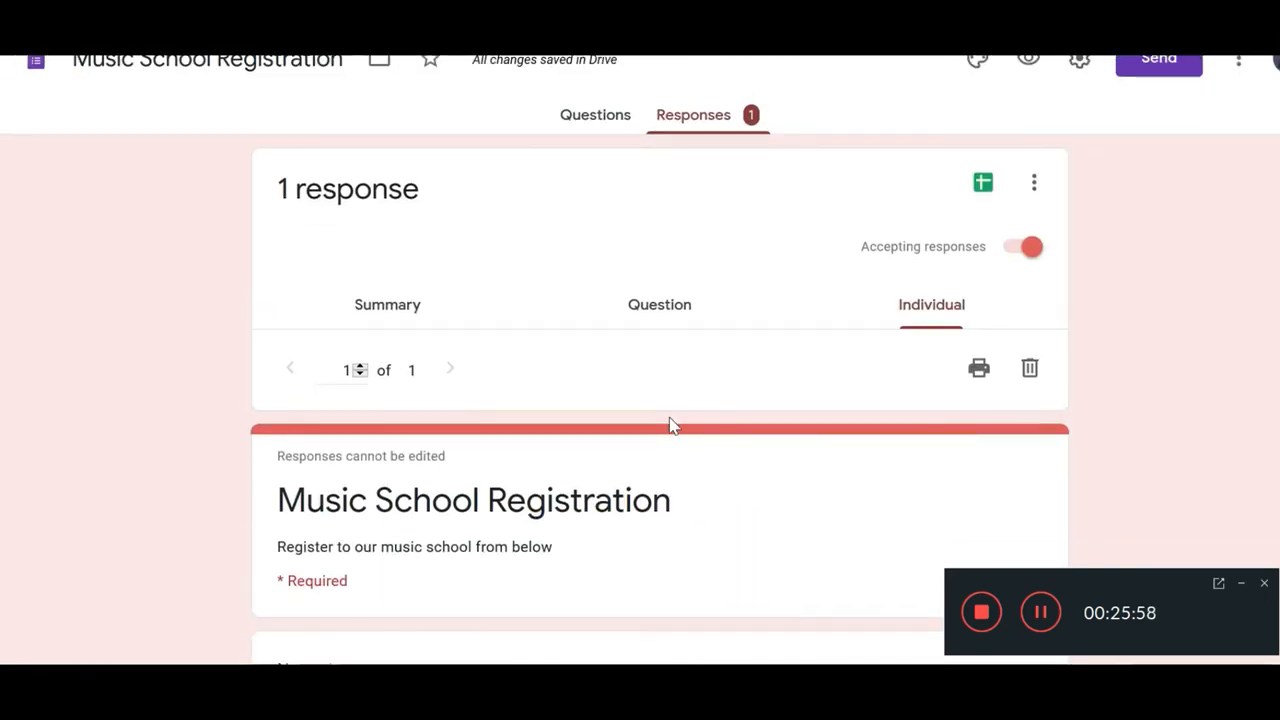
pyautogui.scroll(4, 700, 250)
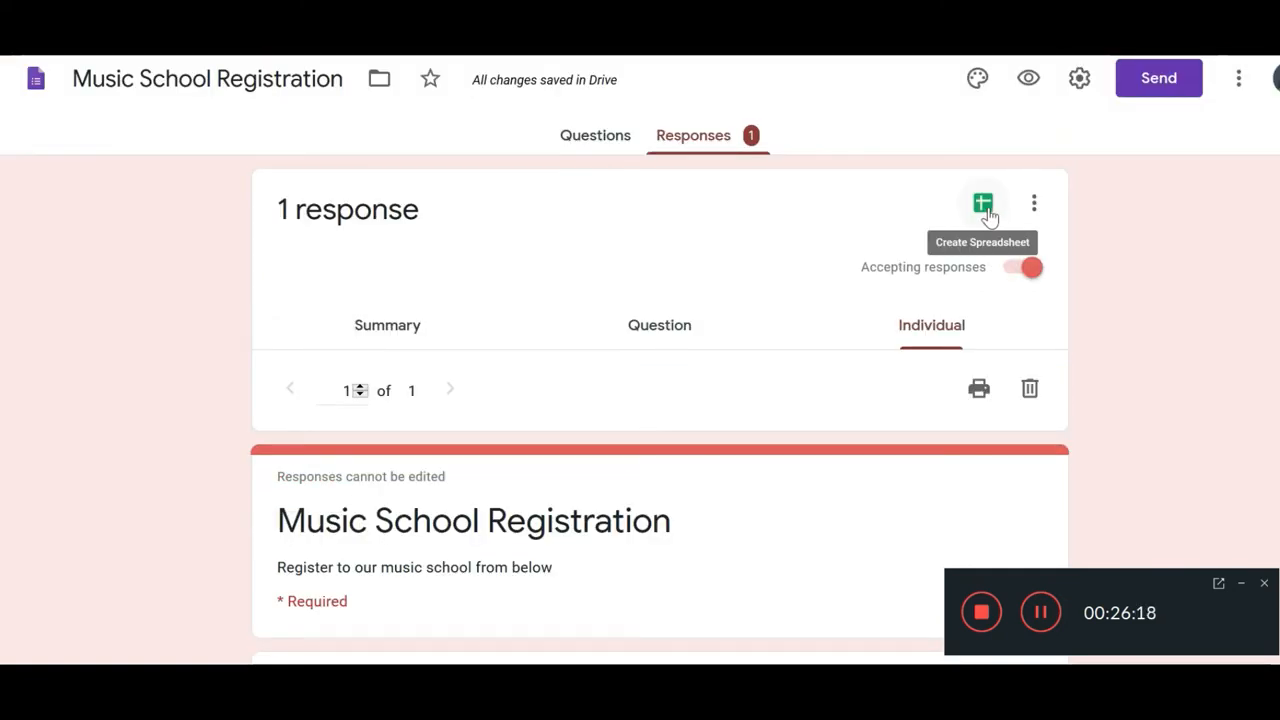
pyautogui.scroll(-3, 834, 477)
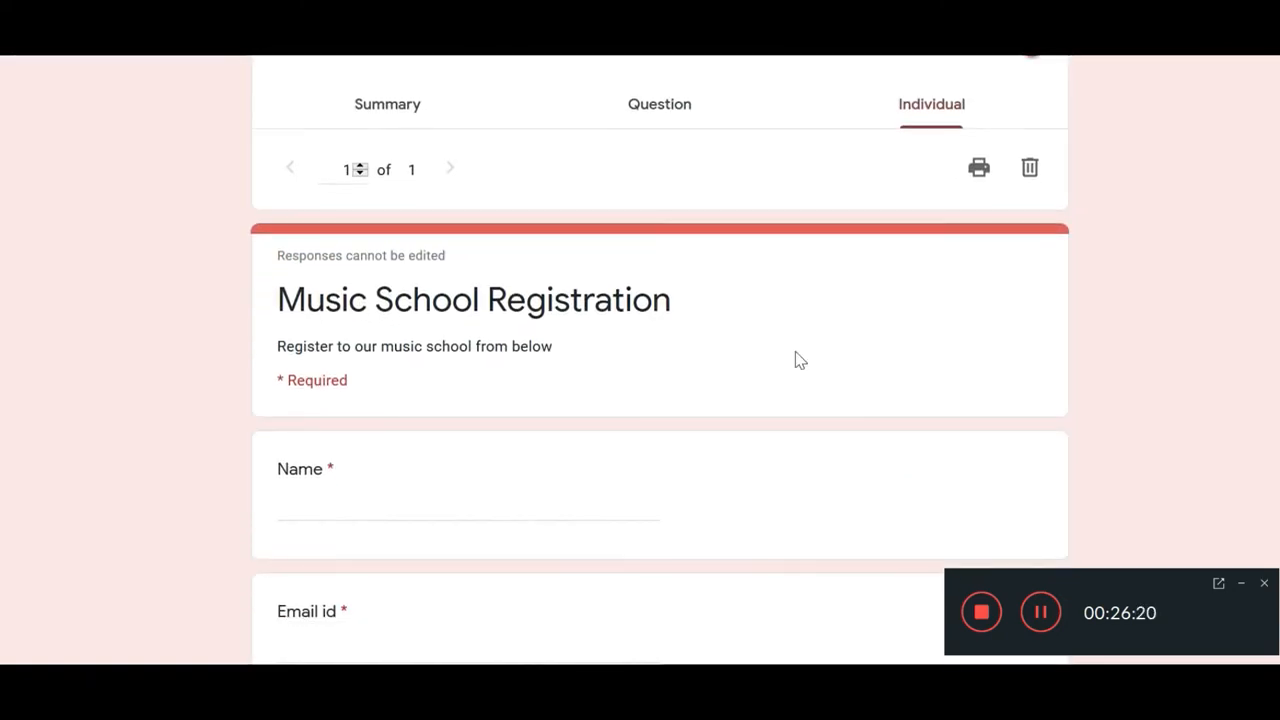
pyautogui.scroll(3, 850, 300)
pyautogui.click(600, 140)
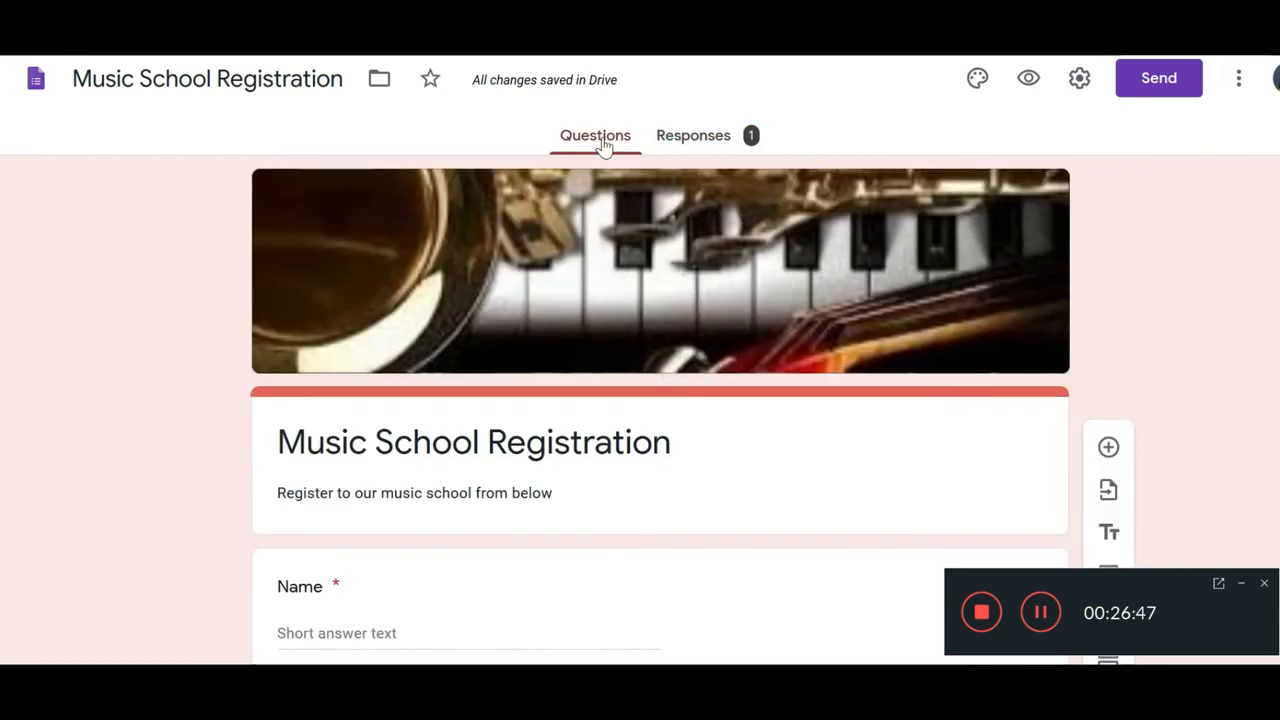
pyautogui.click(691, 143)
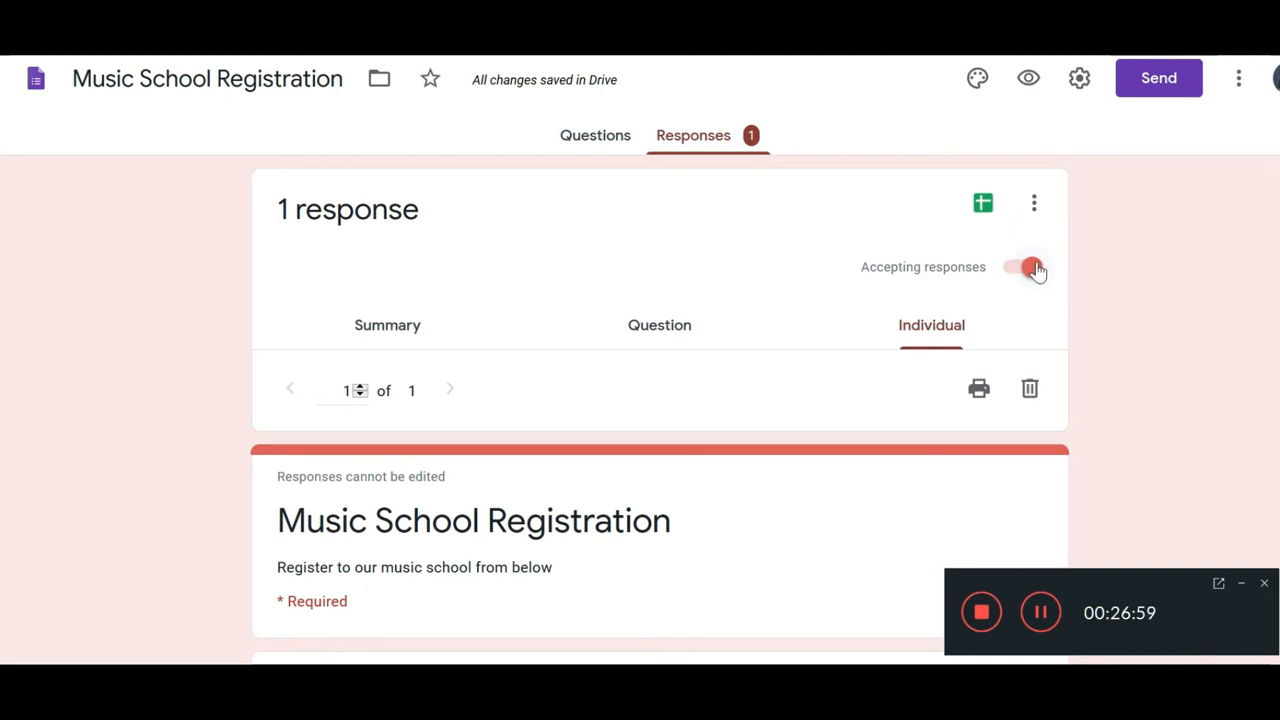
# Step: Create a new linked 'Music School Registration (Responses)' spreadsheet for the form's answers
pyautogui.click(988, 207)
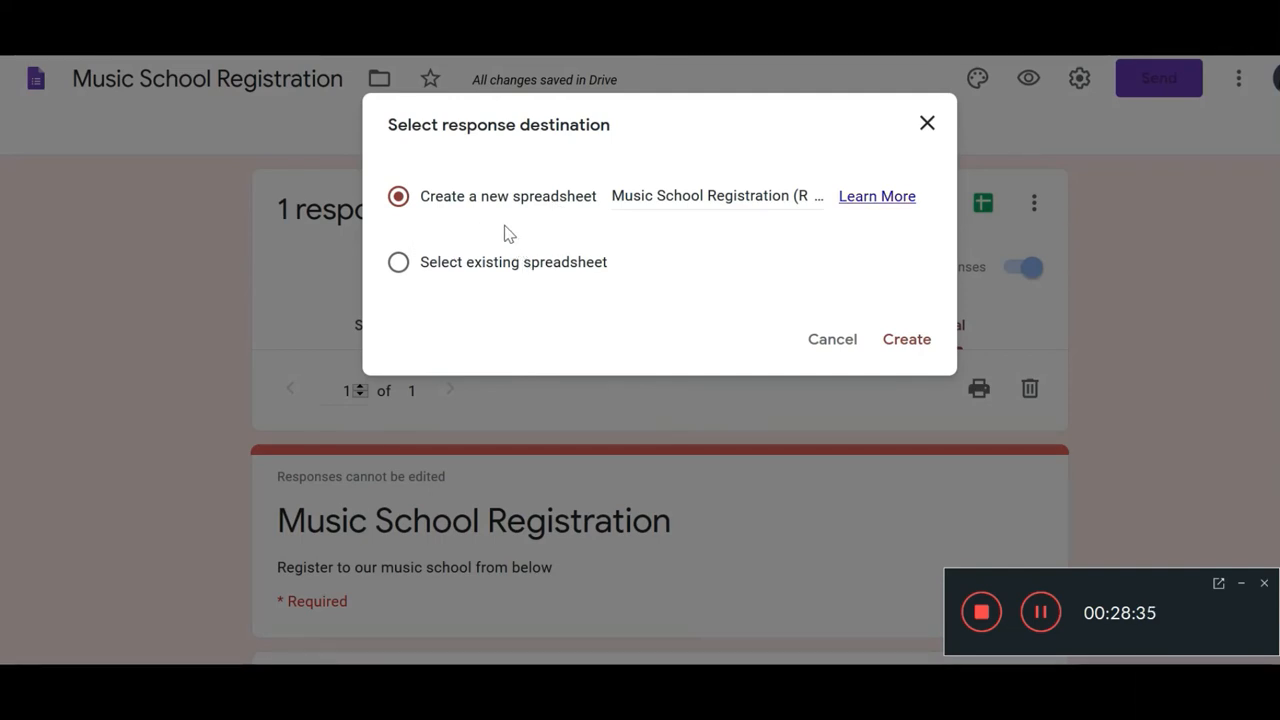
pyautogui.moveTo(612, 196); pyautogui.dragTo(791, 196)
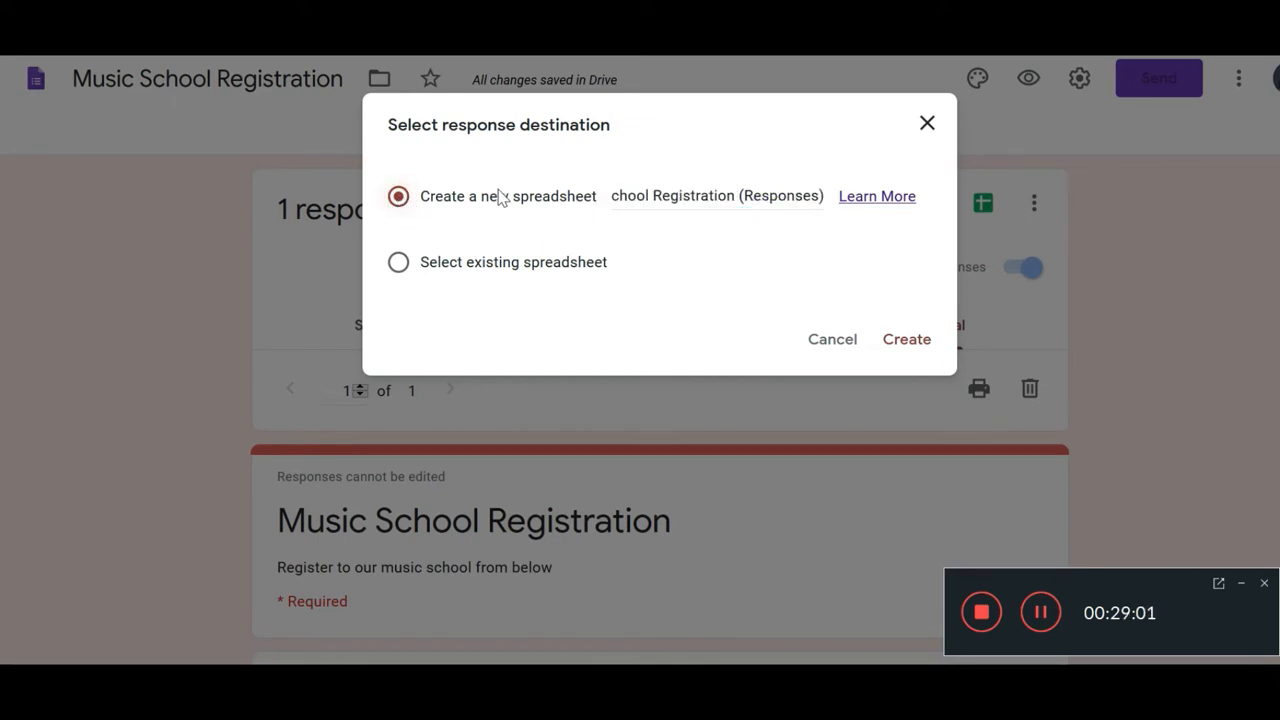
pyautogui.click(888, 352)
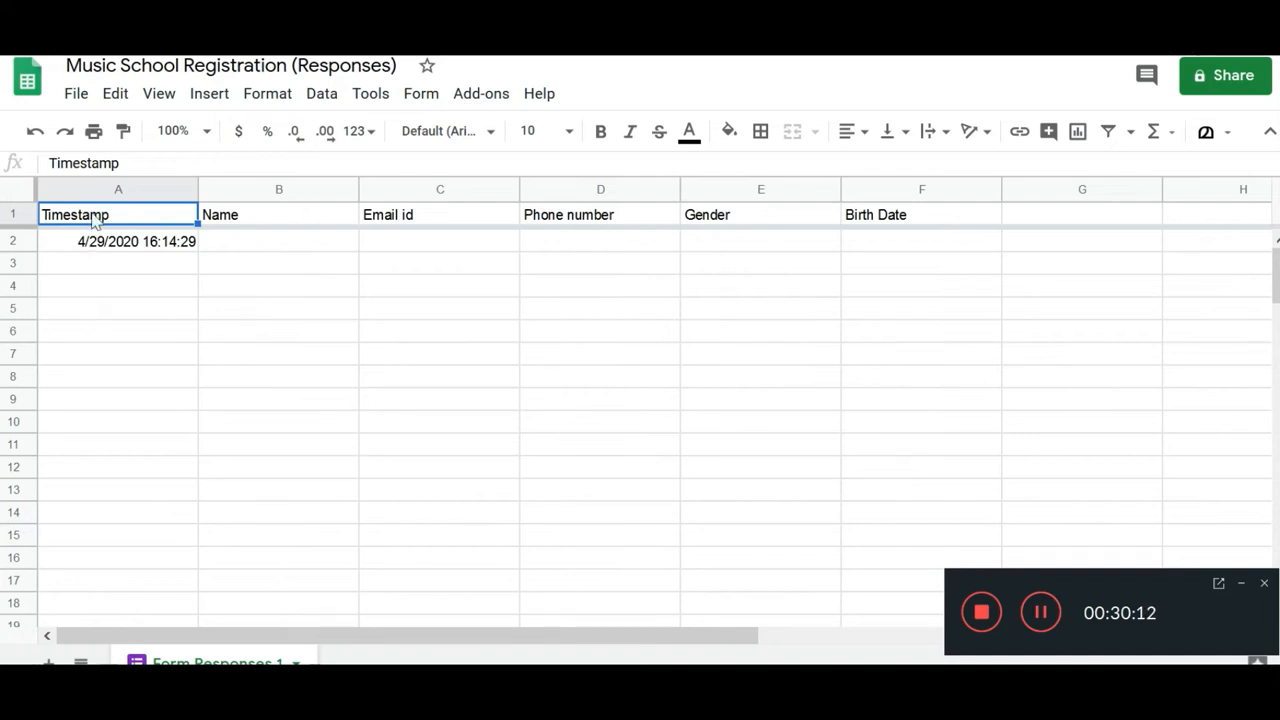
# Step: Check the Name, Phone number, Gender and Birth Date columns and the sheet's Drive location, then return to Gmail
pyautogui.click(241, 215)
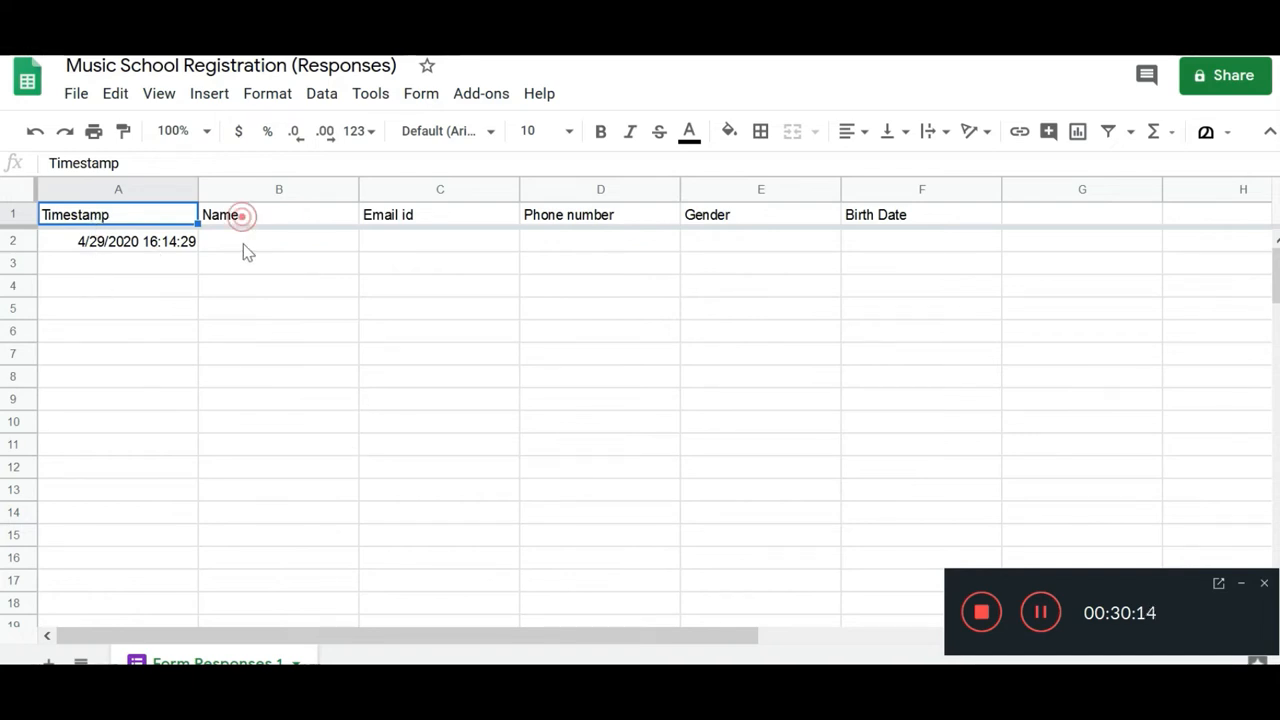
pyautogui.click(646, 219)
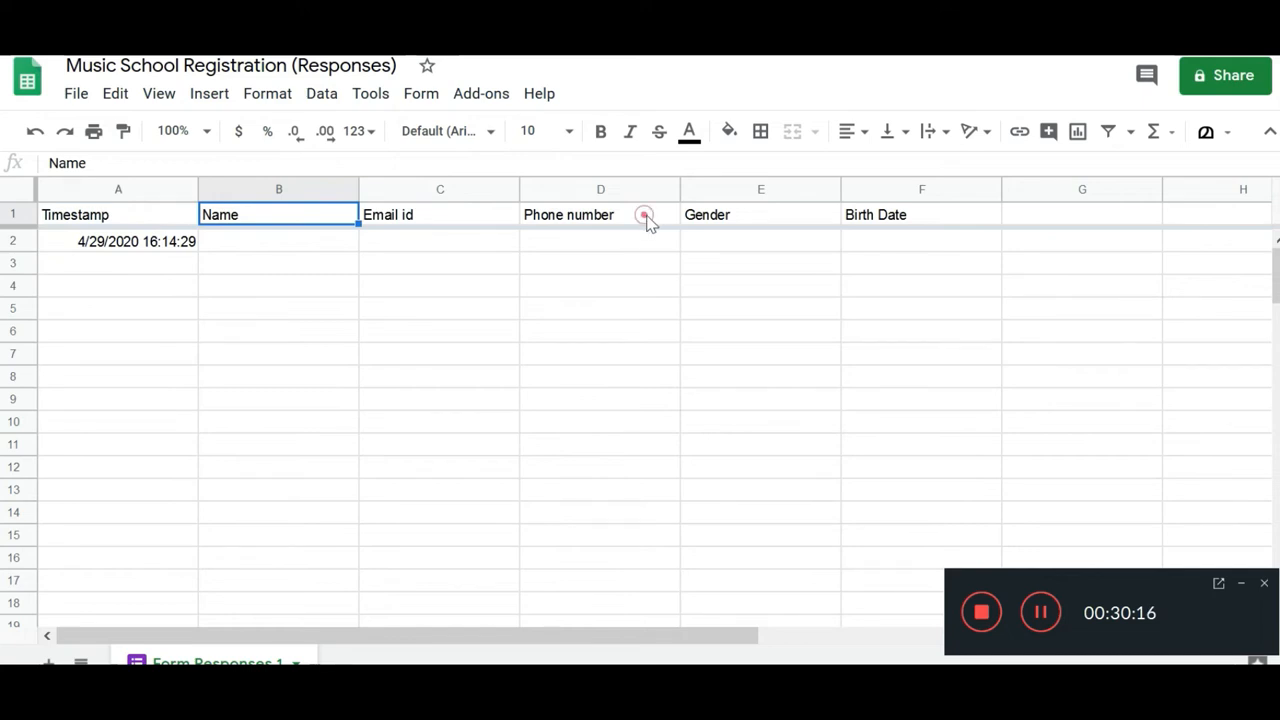
pyautogui.click(735, 225)
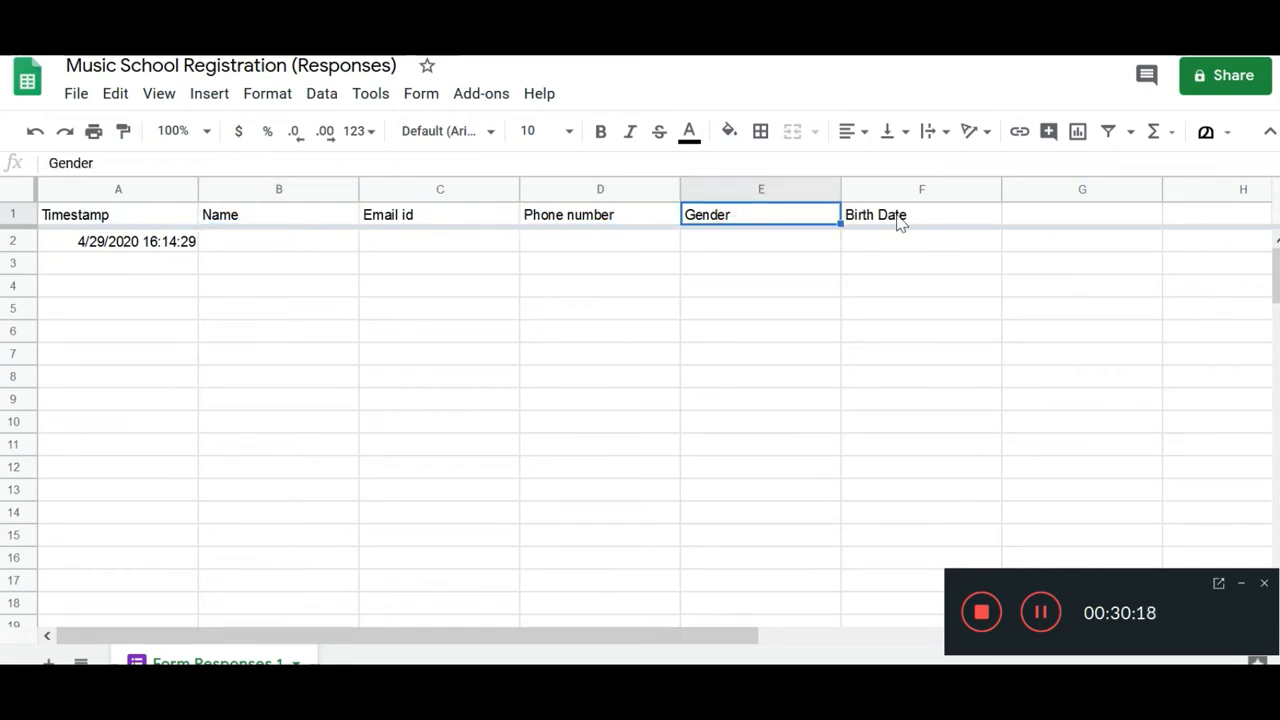
pyautogui.click(900, 217)
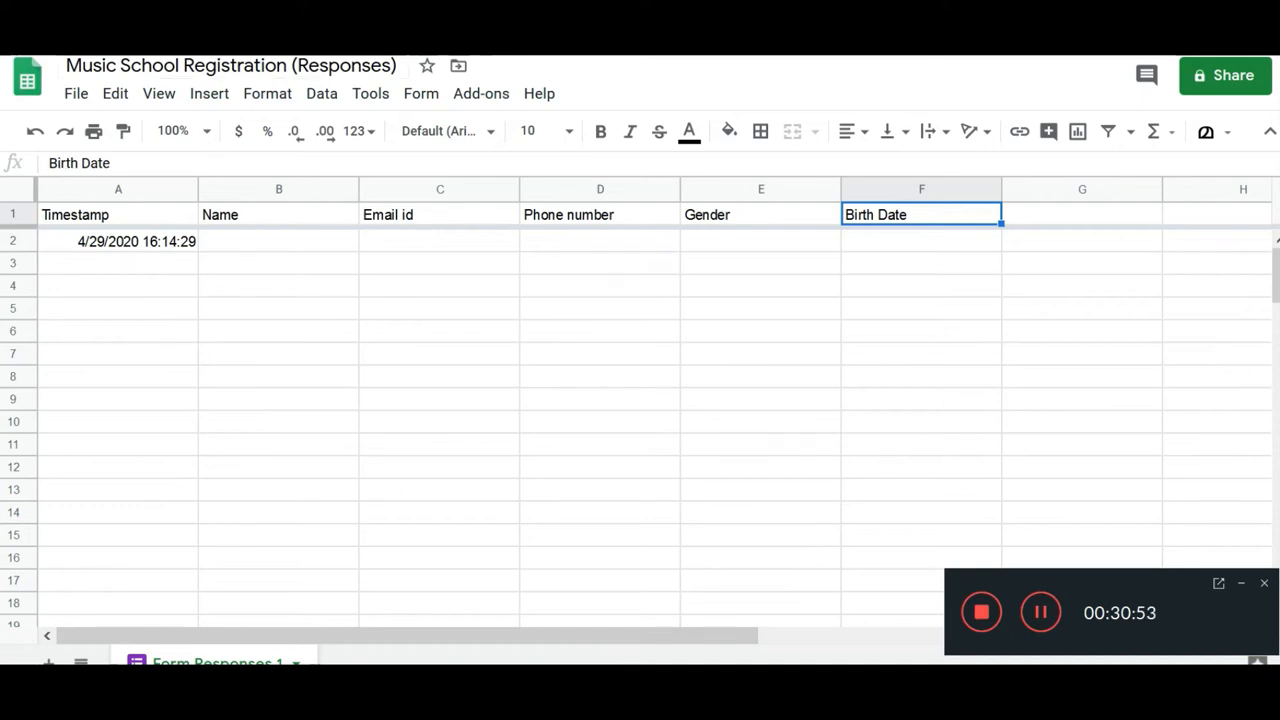
pyautogui.click(230, 66)
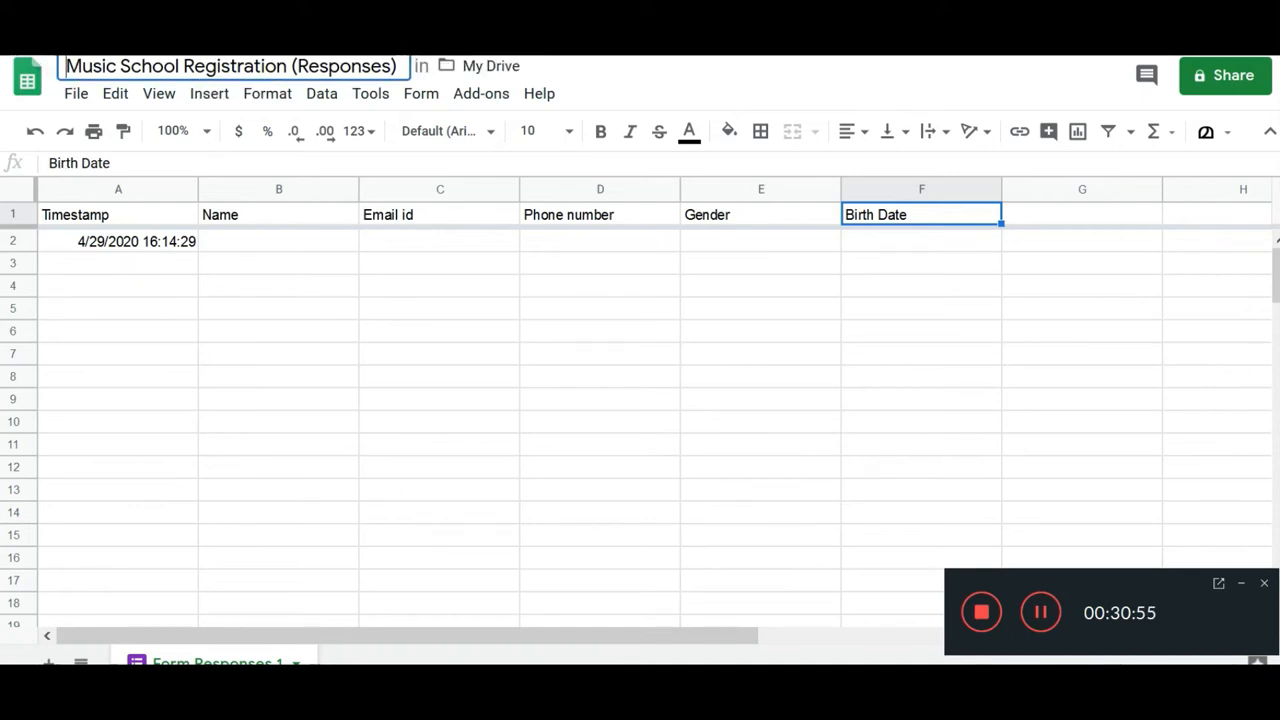
pyautogui.hotkey('ctrl', 'Tab')
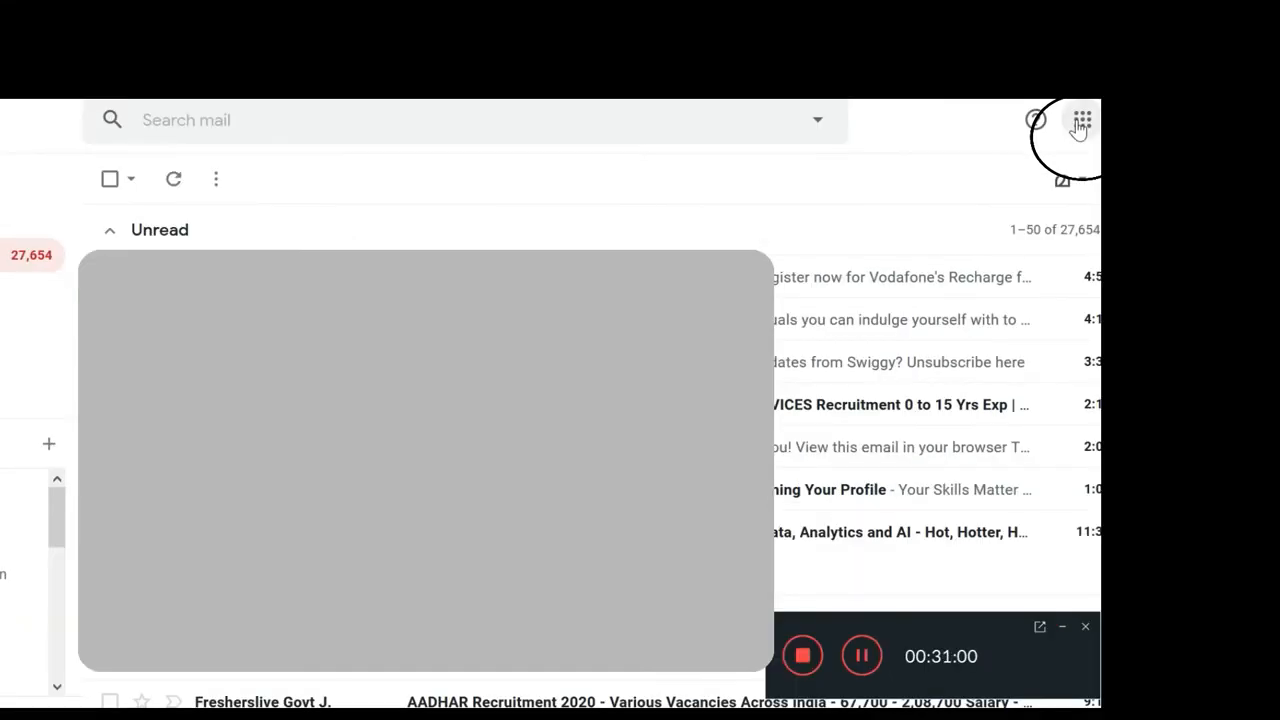
# Step: Go to Google Drive via the apps grid and open the Music School Registration form
pyautogui.click(1080, 124)
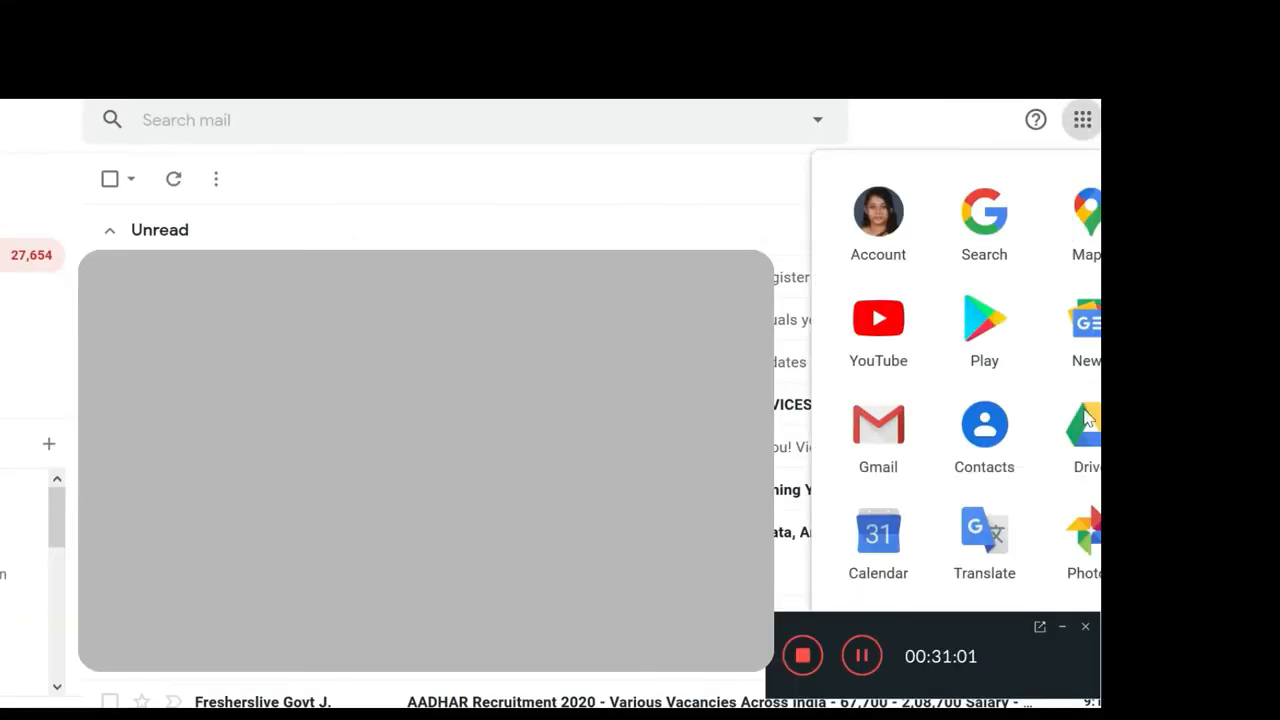
pyautogui.click(1062, 628)
pyautogui.click(1095, 441)
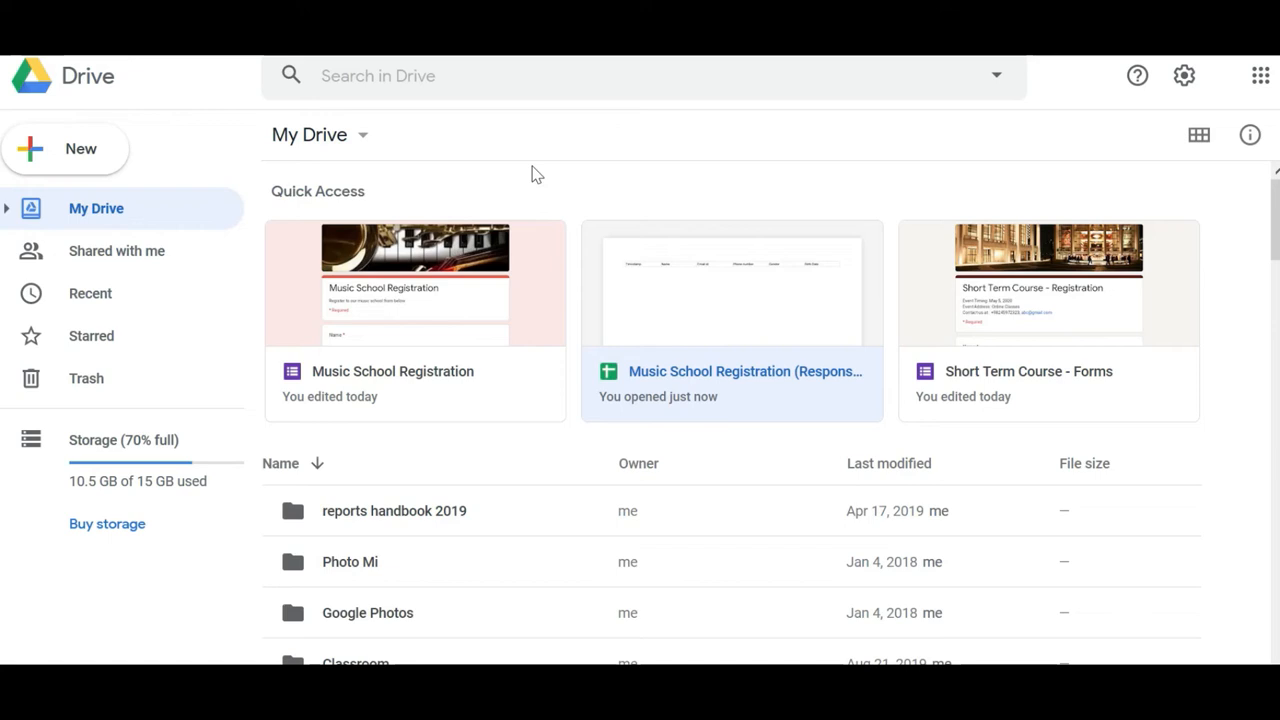
pyautogui.click(526, 329)
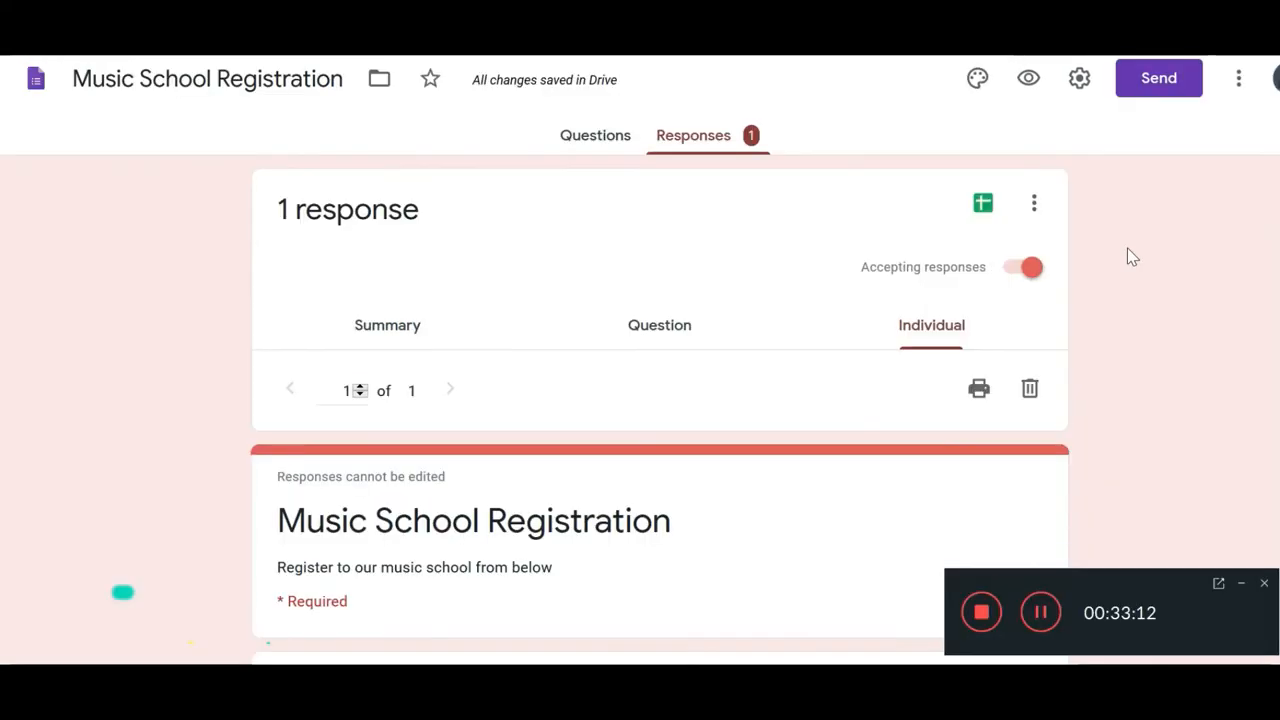
# Step: Turn on 'Collect email addresses' and 'Limit to 1 response' in the form settings
pyautogui.click(1080, 85)
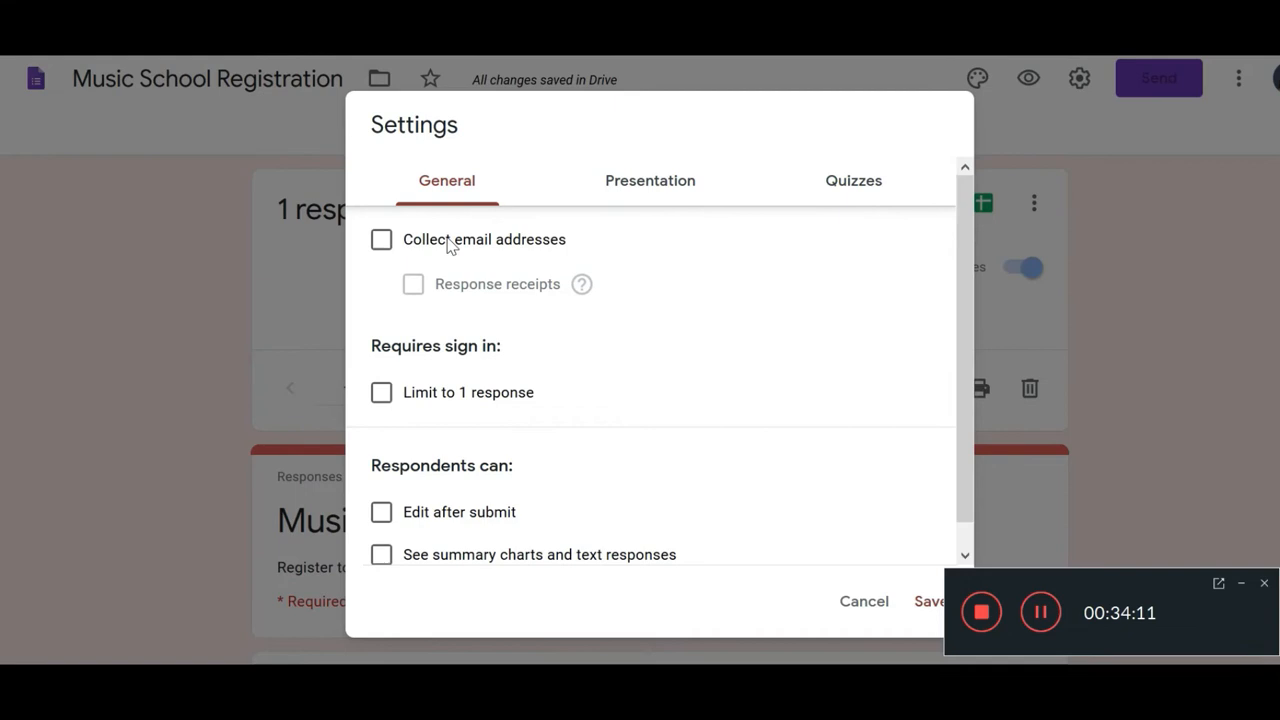
pyautogui.click(381, 239)
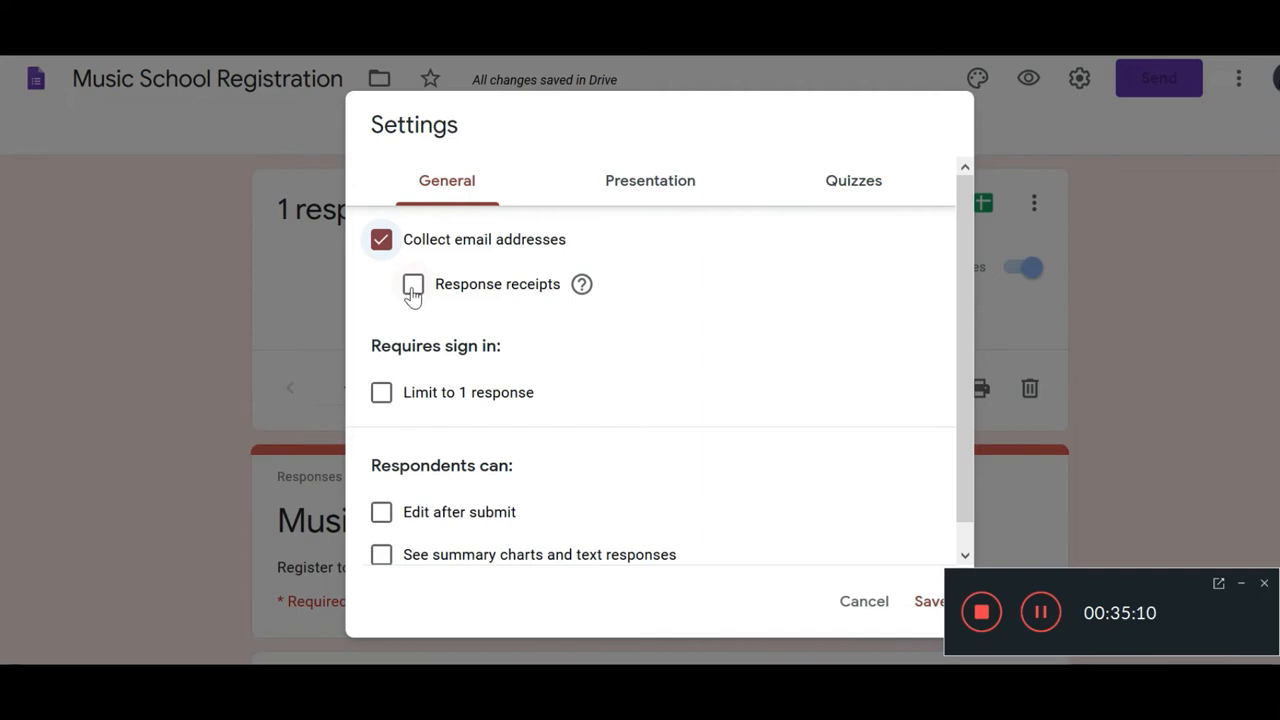
pyautogui.click(412, 288)
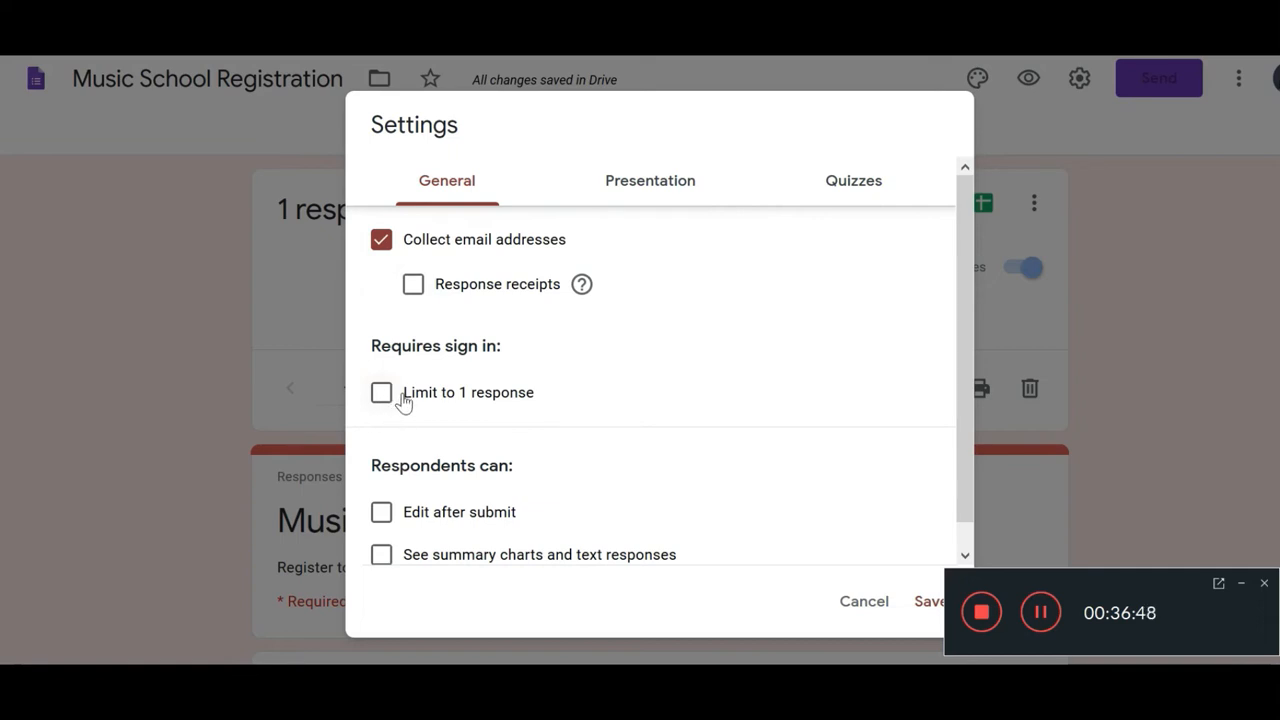
pyautogui.click(381, 396)
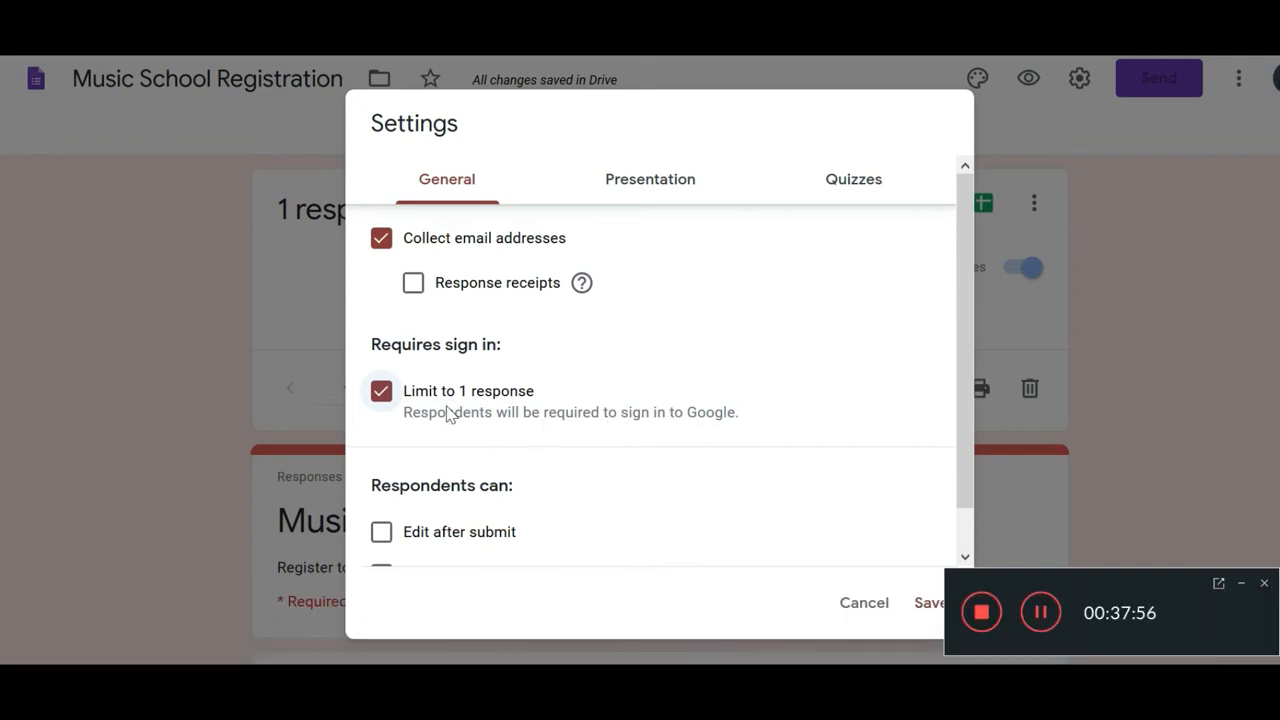
pyautogui.scroll(-1, 523, 395)
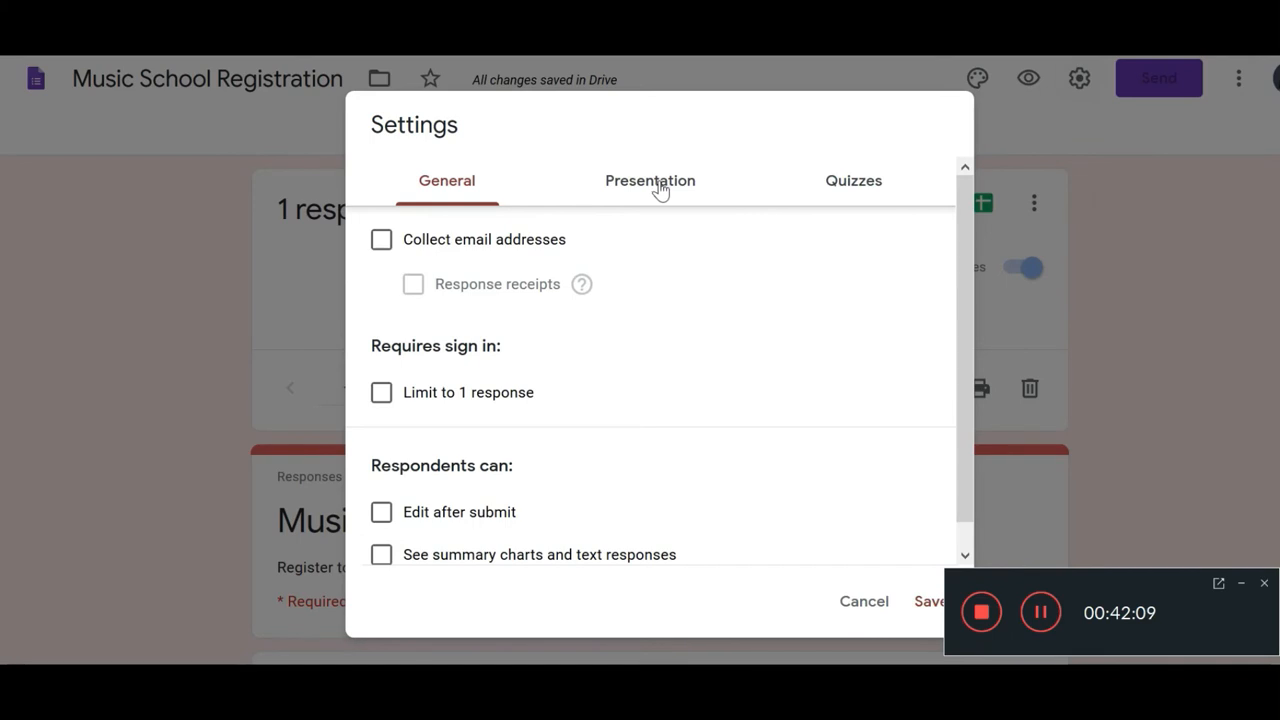
pyautogui.click(659, 188)
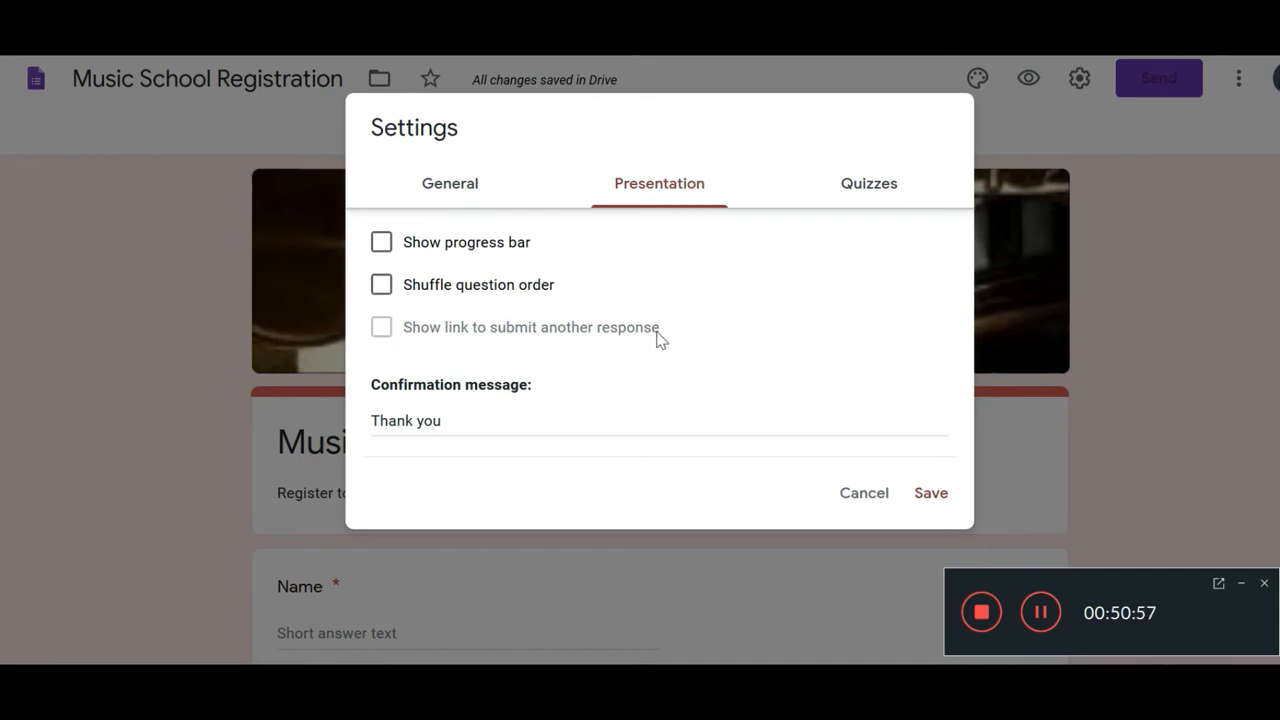
# Step: Set the confirmation message in Presentation settings to 'Thank You for registering'
pyautogui.click(437, 195)
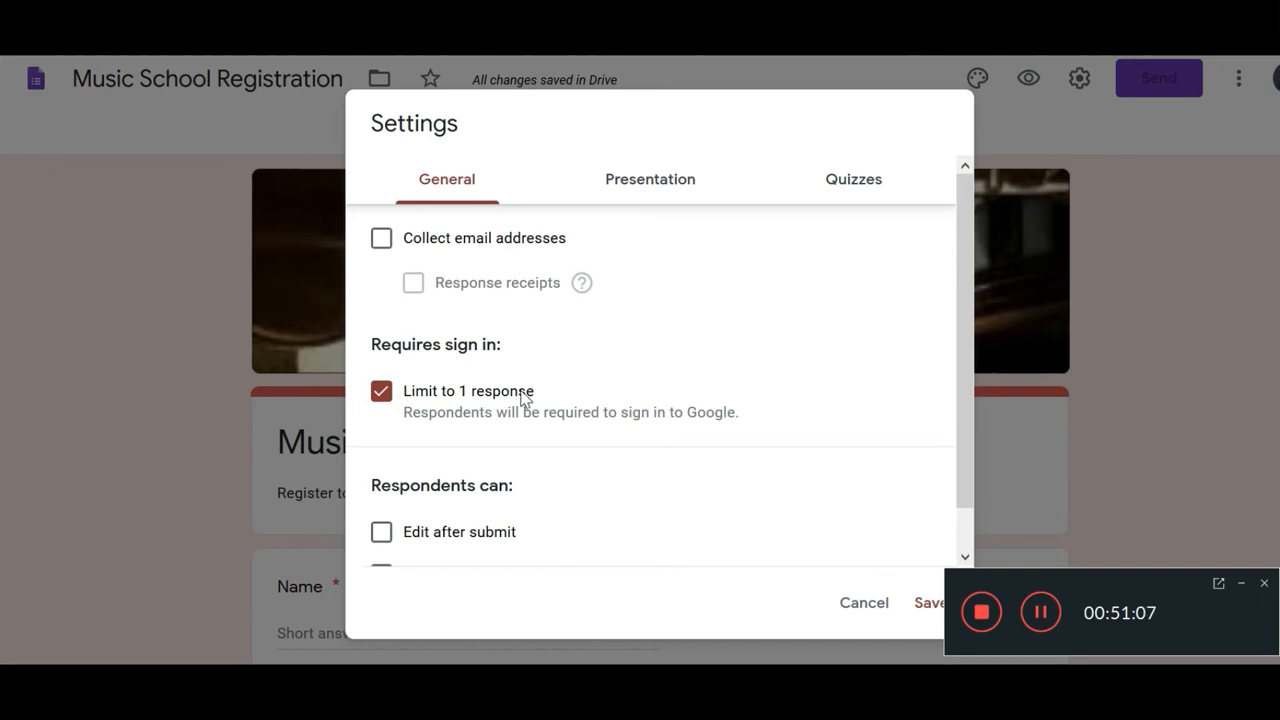
pyautogui.click(651, 178)
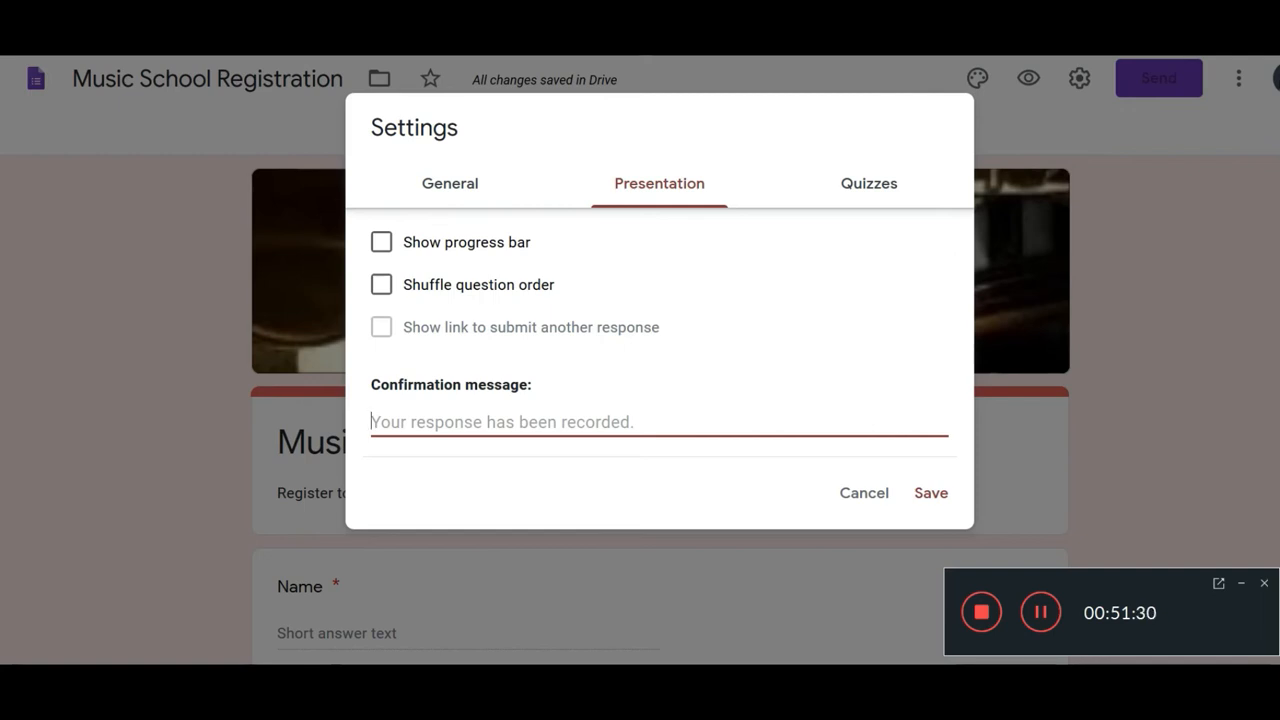
pyautogui.write('Tha')
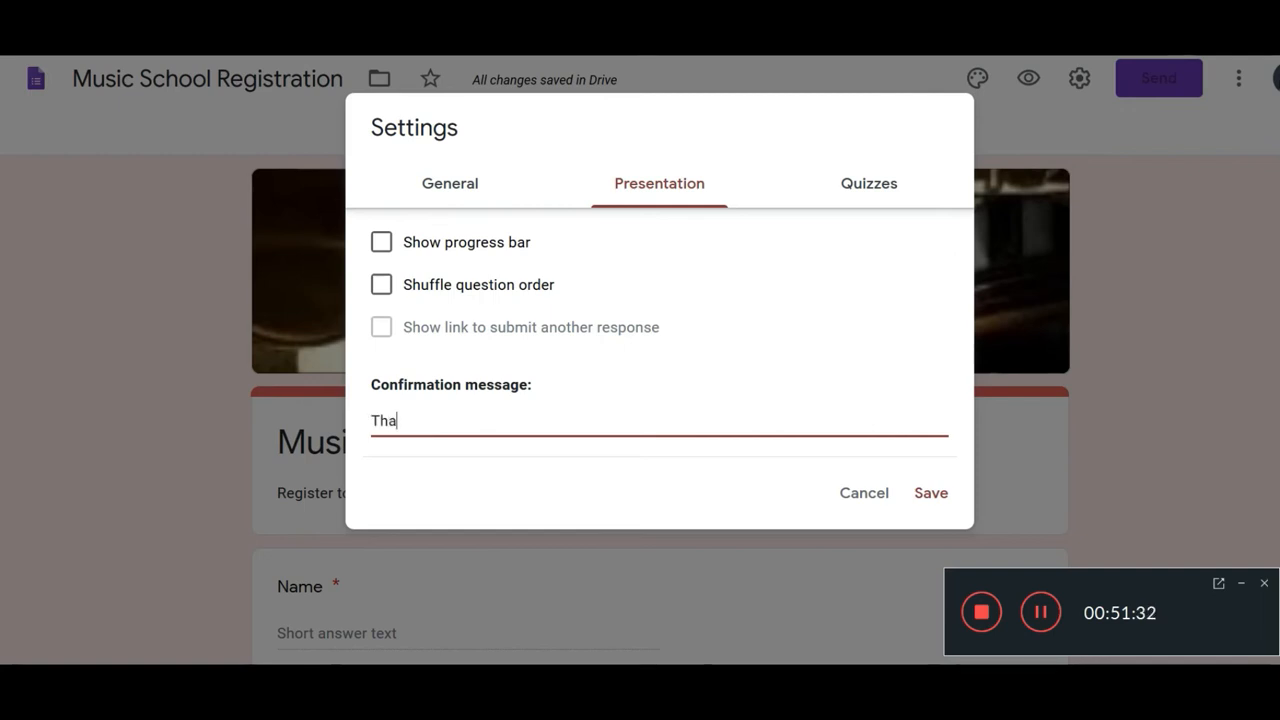
pyautogui.write('nk You. Registration')
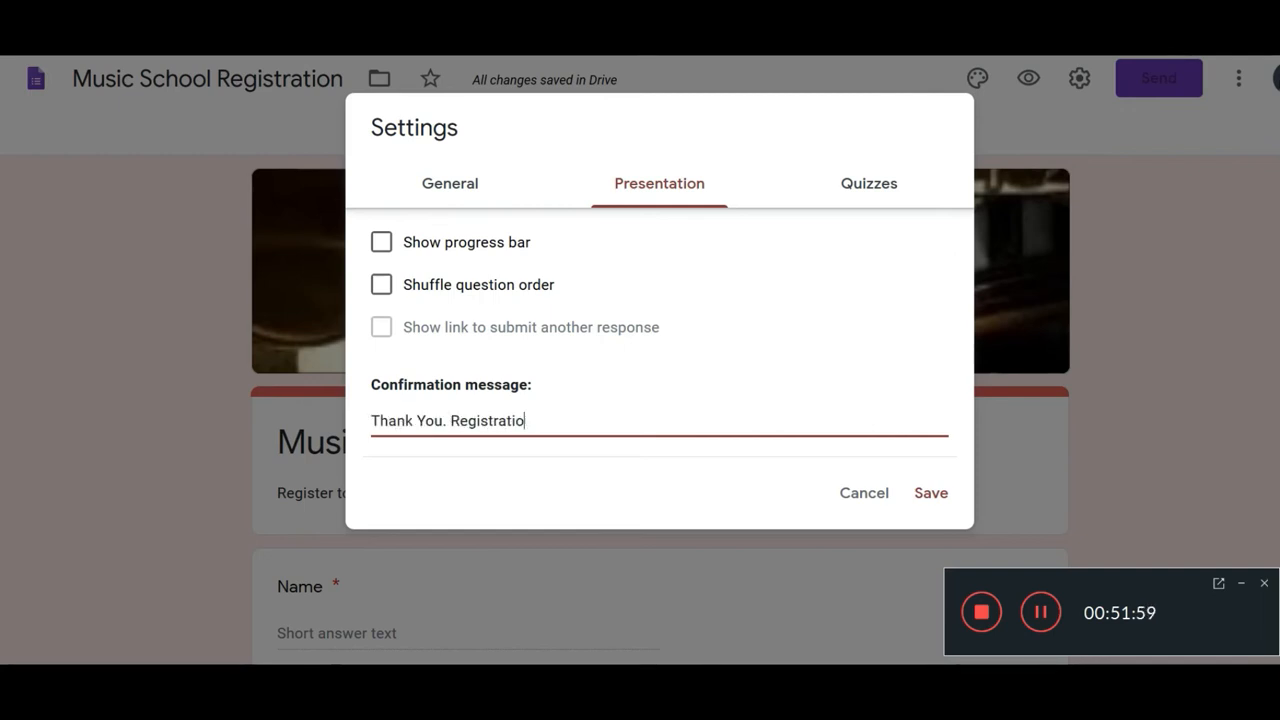
pyautogui.press('BackSpace')
pyautogui.press('BackSpace')
pyautogui.press('BackSpace')
pyautogui.press('BackSpace')
pyautogui.press('BackSpace')
pyautogui.press('BackSpace')
pyautogui.write('for registering')
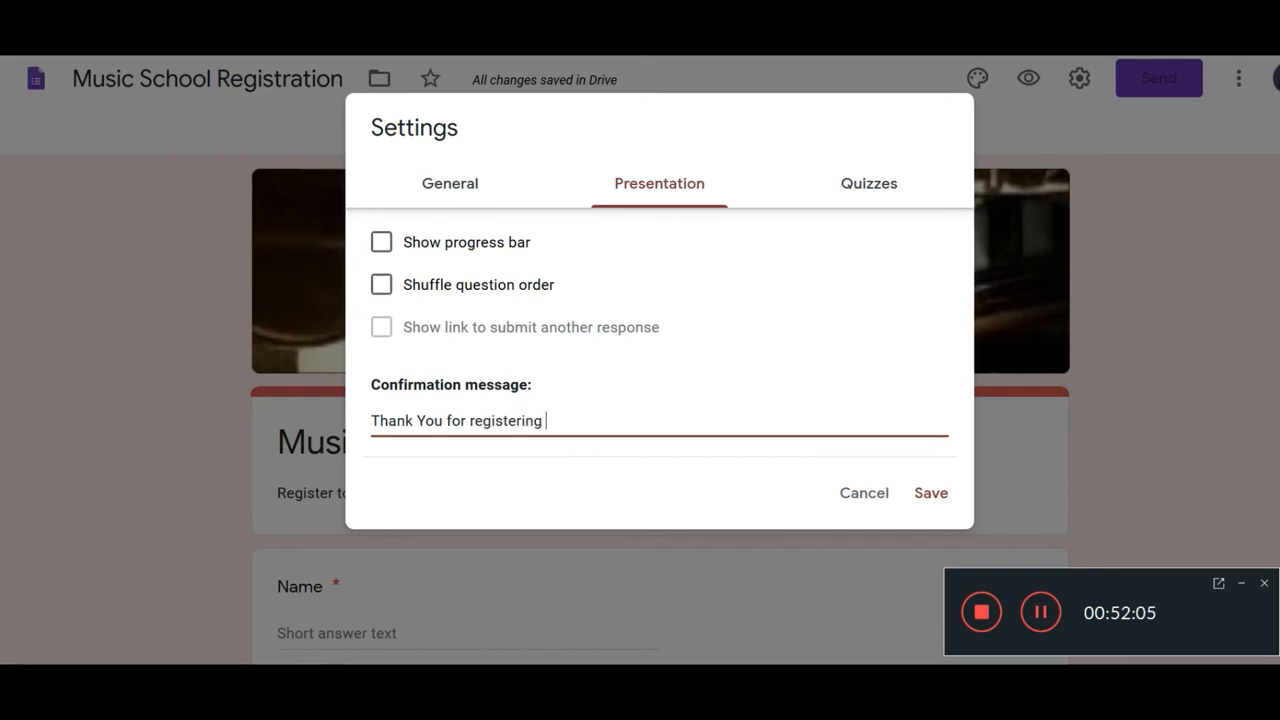
pyautogui.moveTo(572, 421); pyautogui.dragTo(370, 421)
# Step: Go back to the General settings and look them over
pyautogui.click(464, 181)
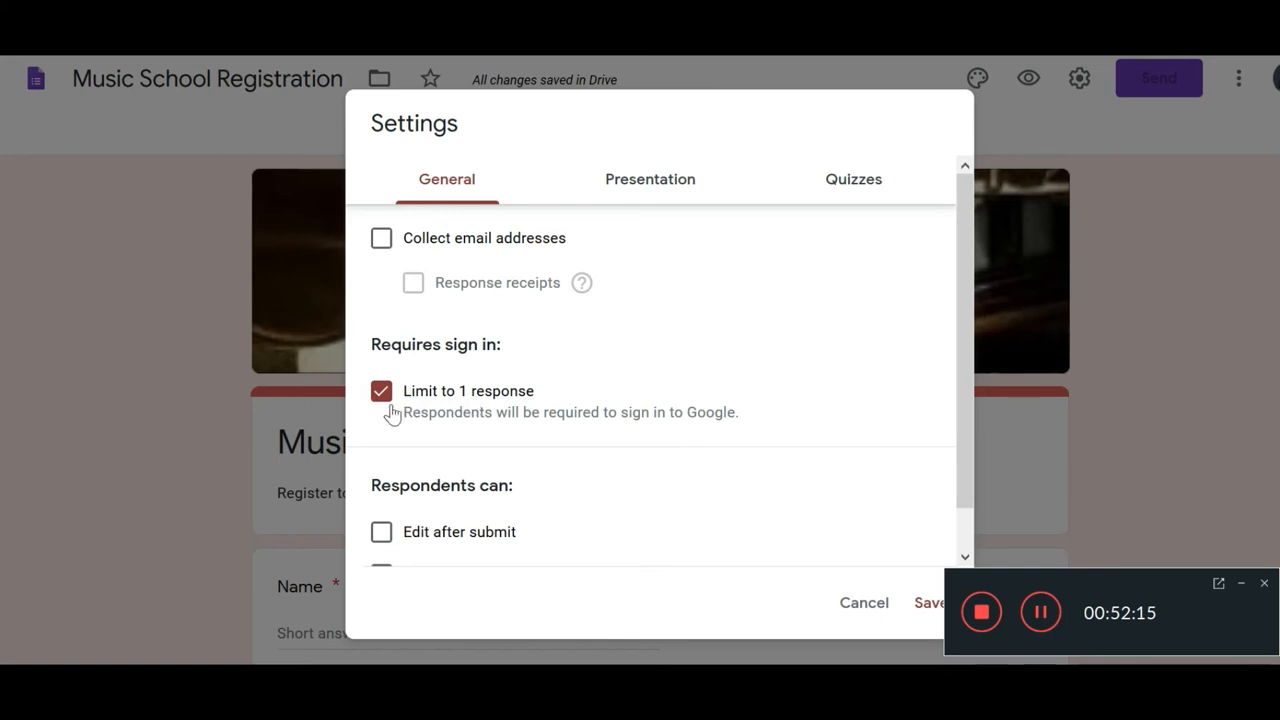
pyautogui.scroll(-1, 394, 395)
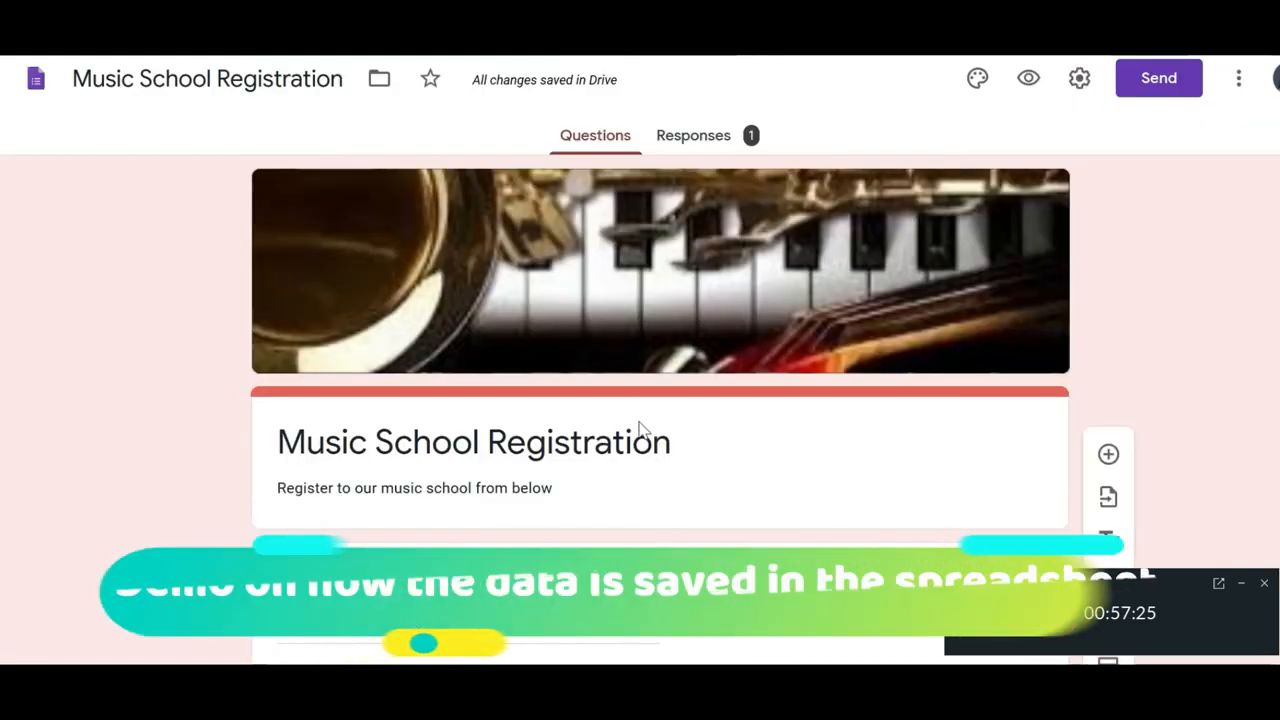
pyautogui.scroll(-5, 645, 437)
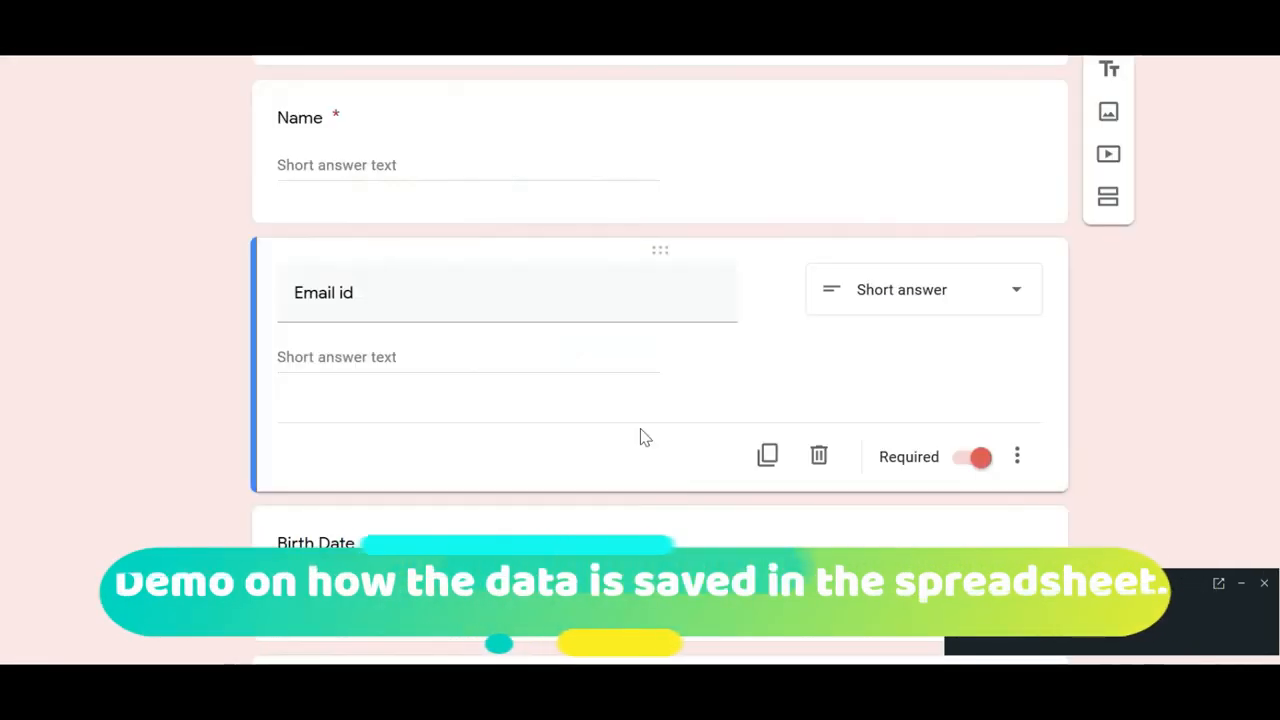
# Step: Scroll through the registration form's questions in the editor
pyautogui.scroll(-4, 640, 470)
pyautogui.scroll(10, 634, 500)
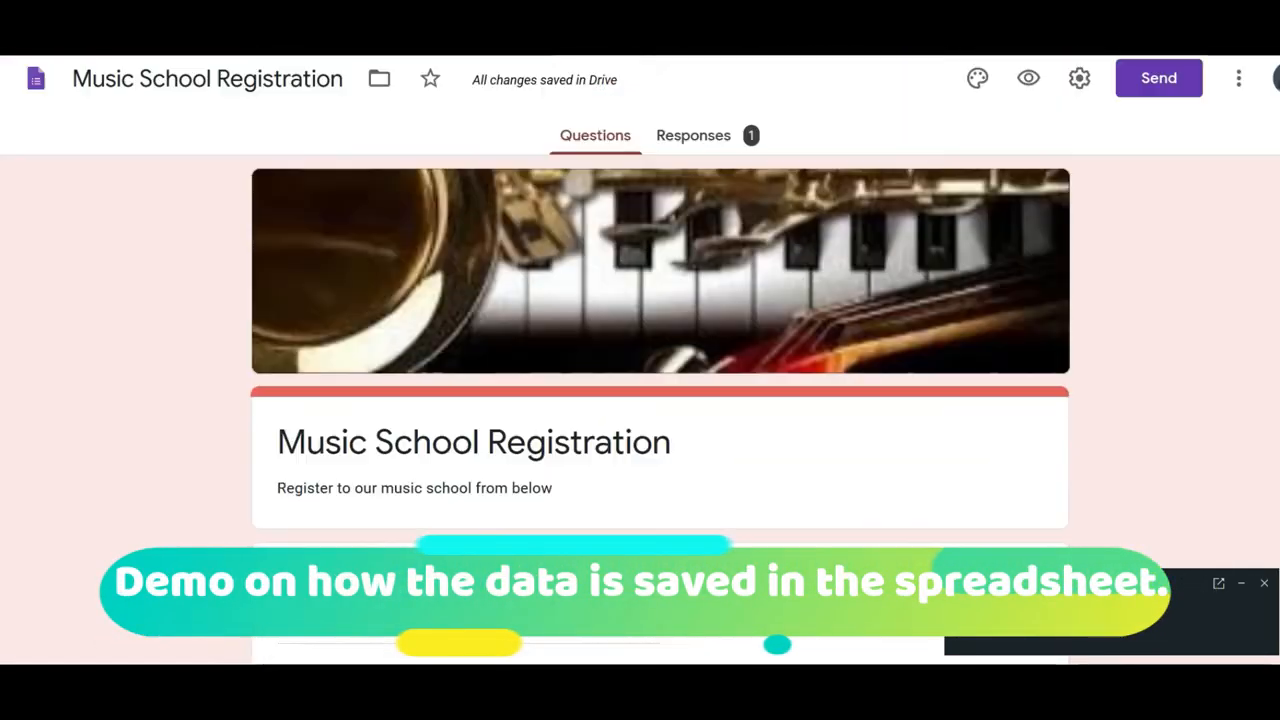
pyautogui.scroll(-8, 614, 449)
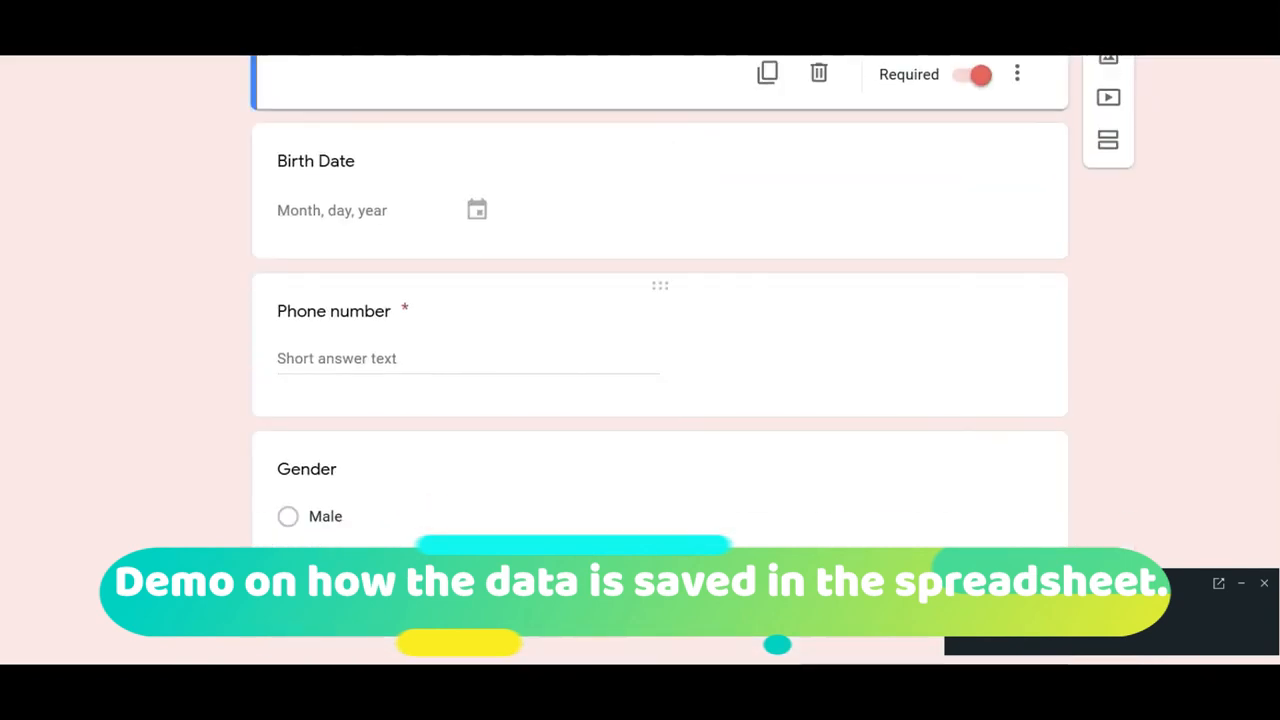
pyautogui.scroll(8, 671, 417)
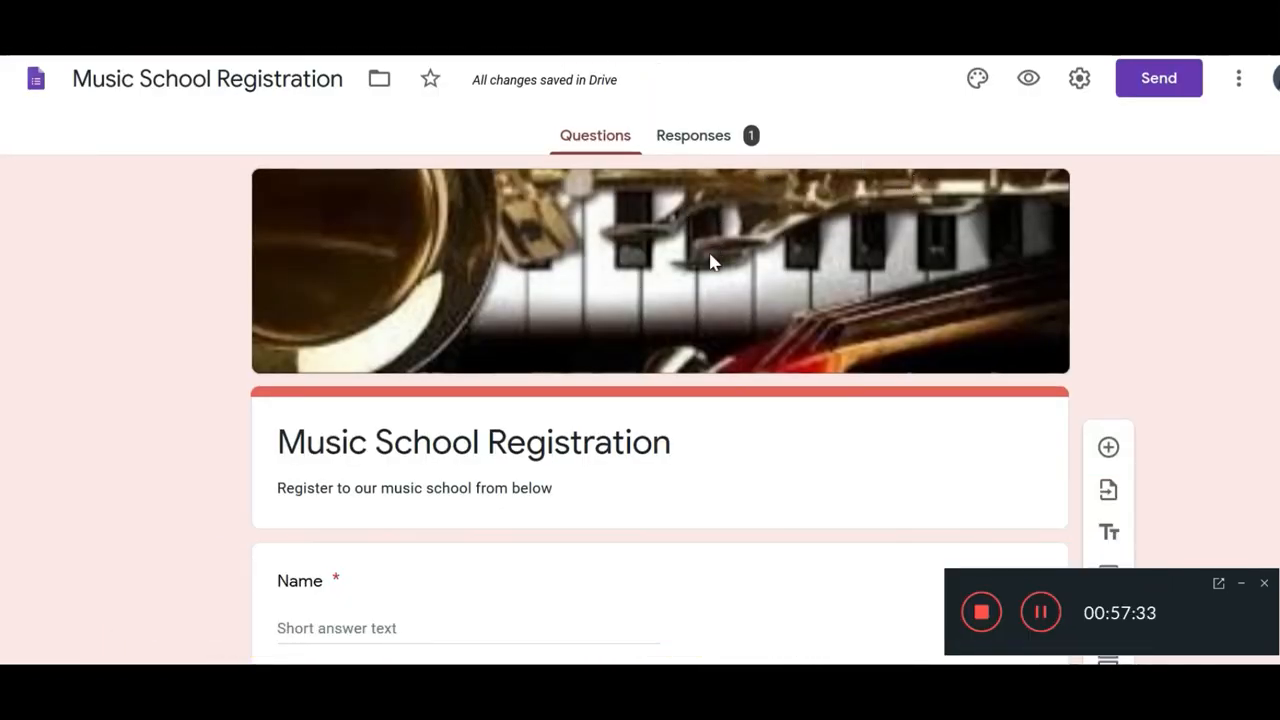
# Step: In the form preview, submit a test registration with a sample name, an email address and Female gender
pyautogui.click(1029, 81)
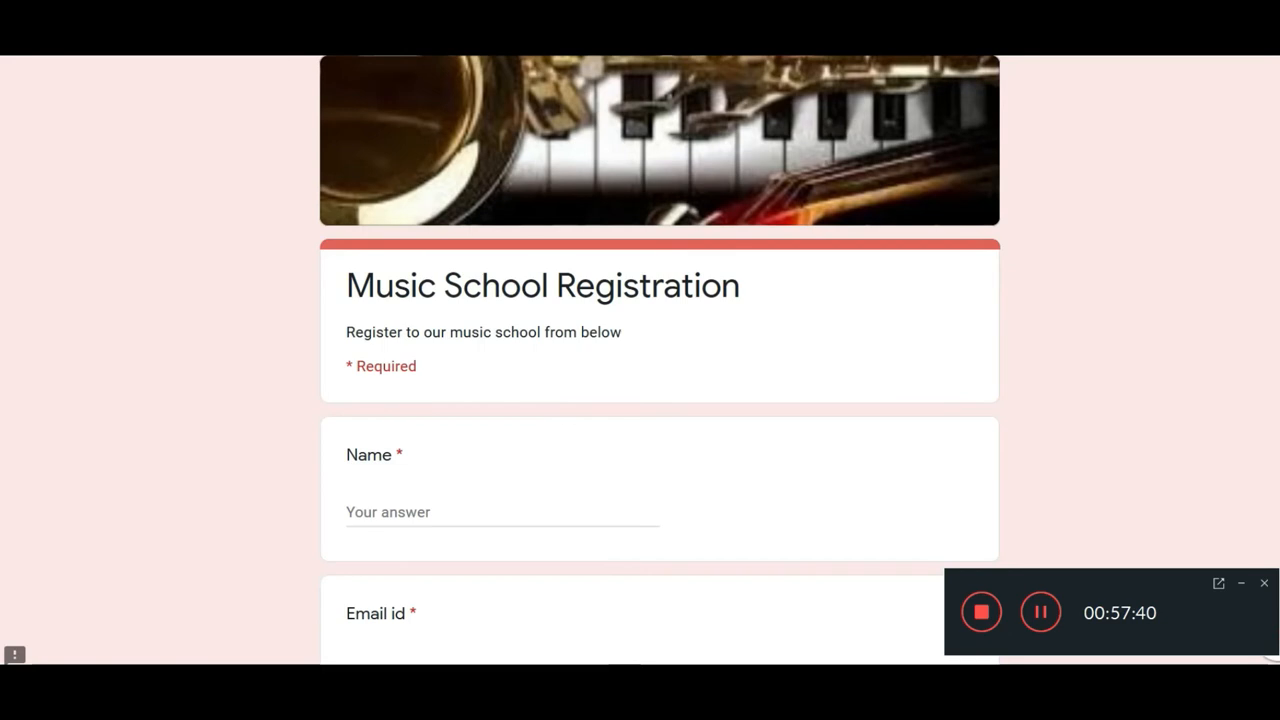
pyautogui.click(378, 511)
pyautogui.write('Anu')
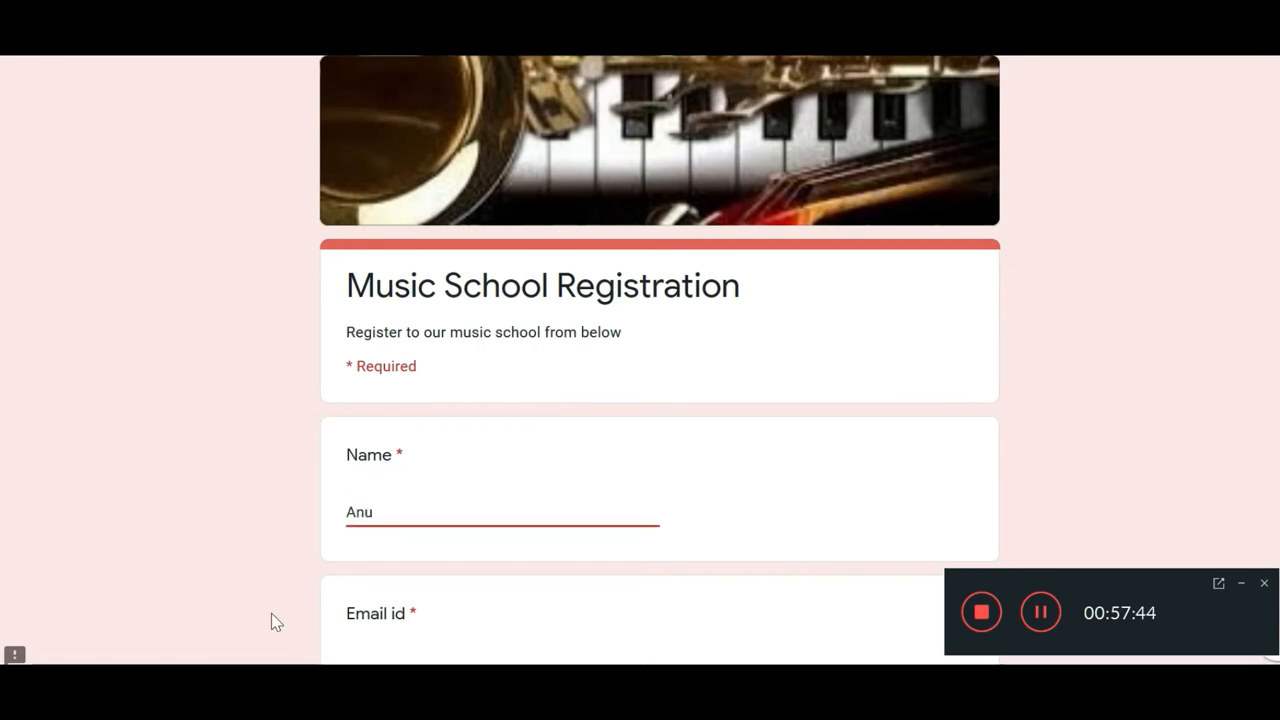
pyautogui.scroll(-3, 296, 650)
pyautogui.click(364, 345)
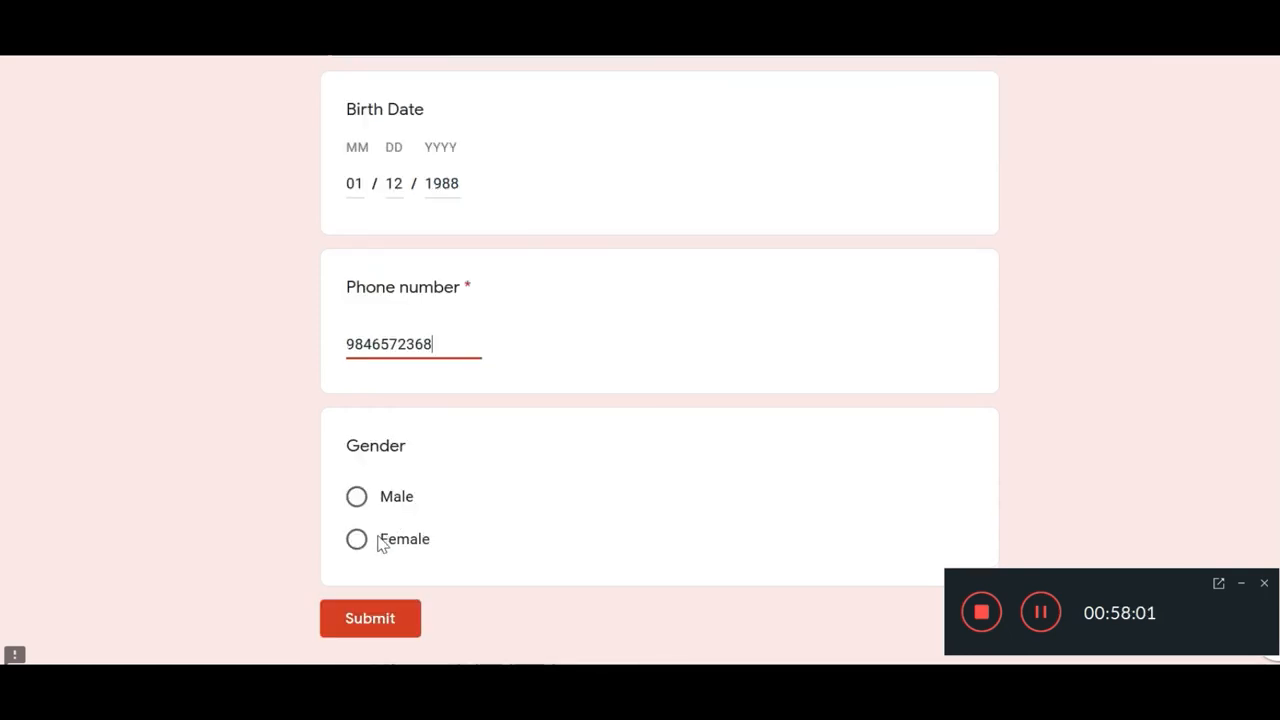
pyautogui.click(380, 539)
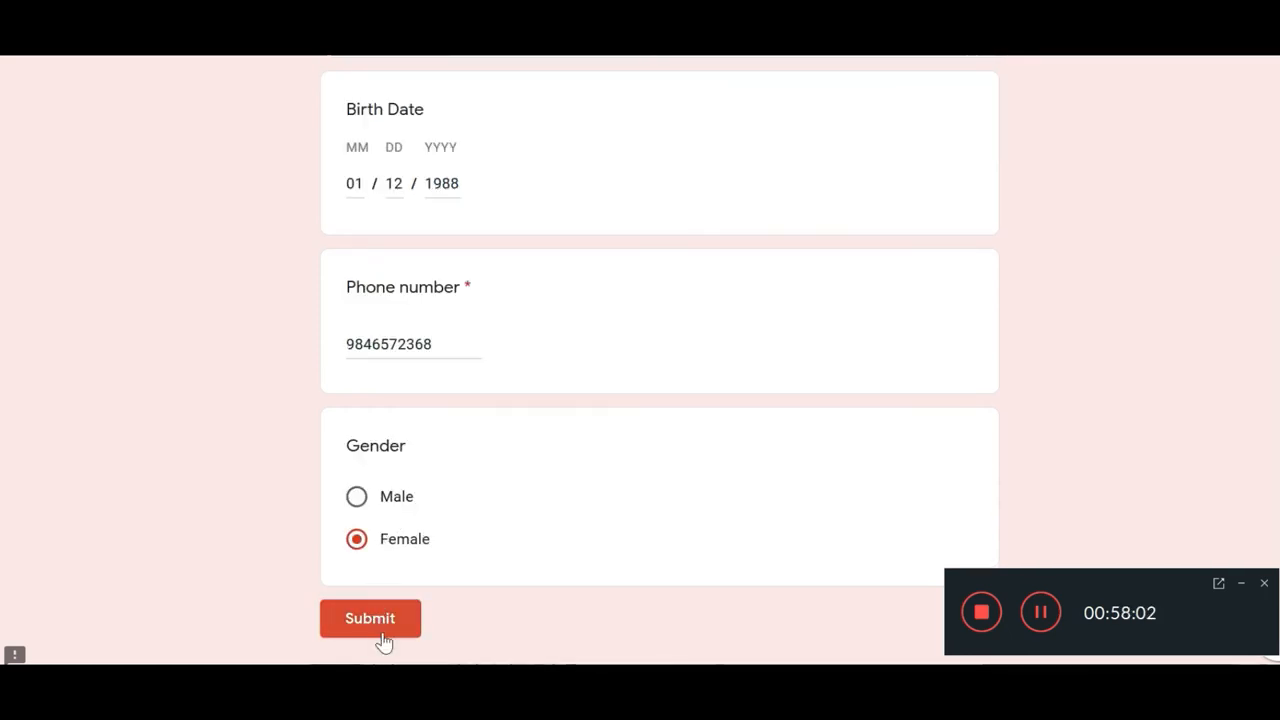
pyautogui.click(380, 634)
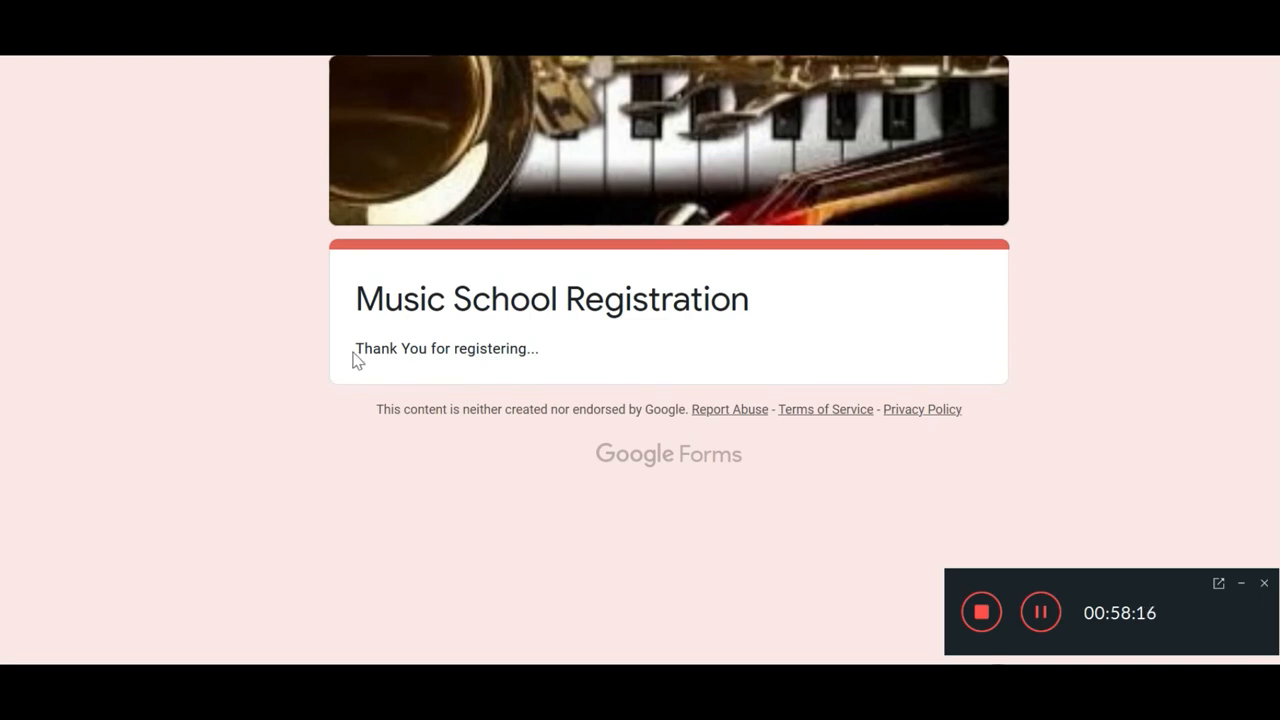
# Step: Back in the editor, open Responses showing 2 responses and scroll through the Summary answers
pyautogui.moveTo(357, 358); pyautogui.dragTo(591, 360)
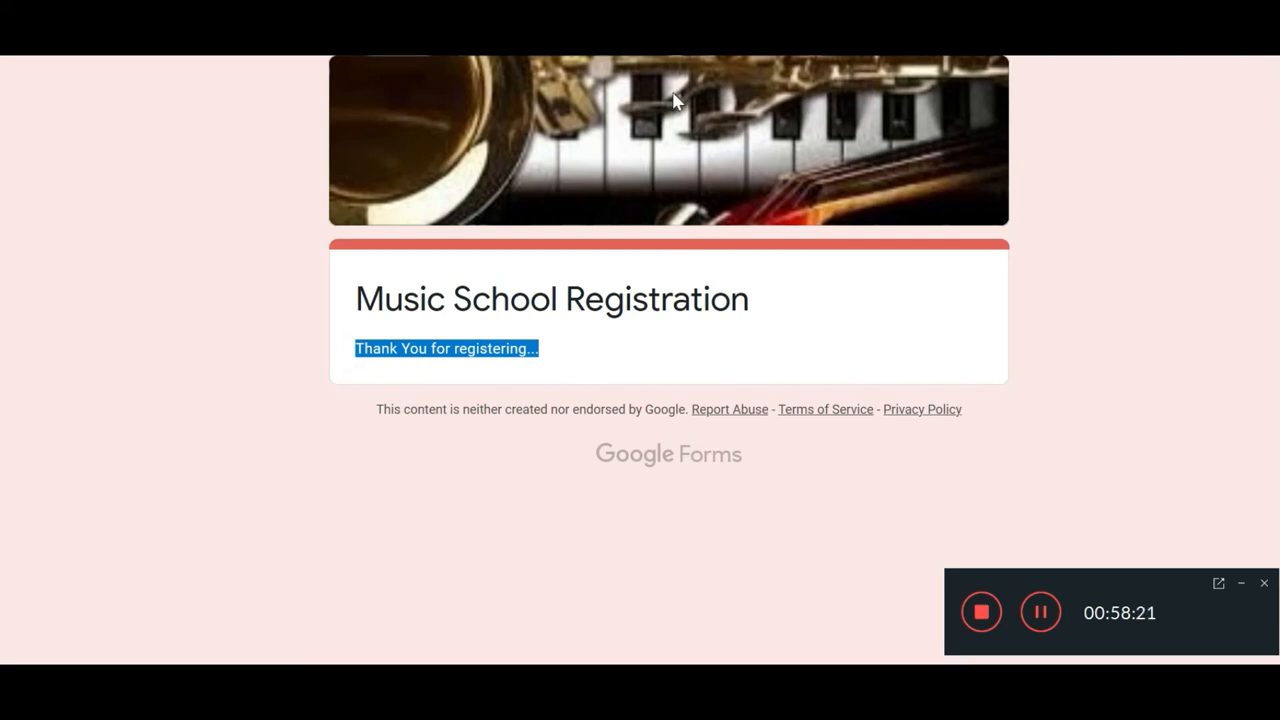
pyautogui.click(300, 35)
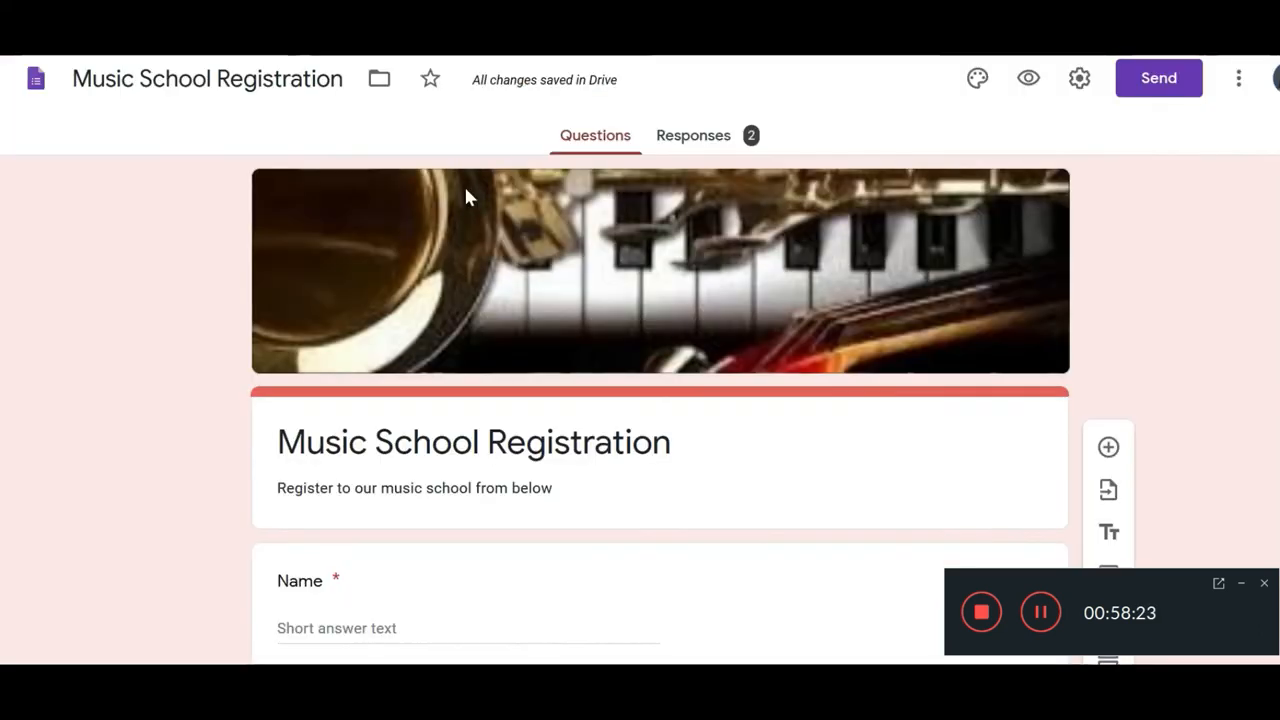
pyautogui.click(705, 140)
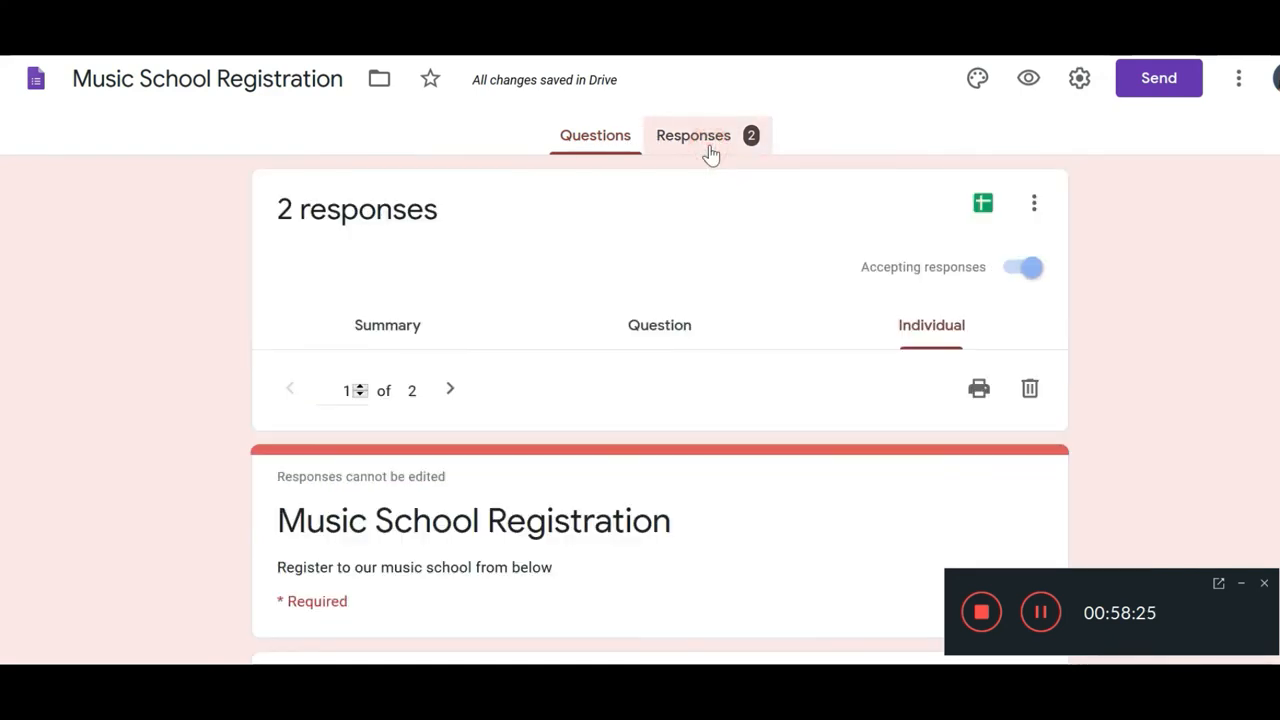
pyautogui.moveTo(280, 218); pyautogui.dragTo(471, 214)
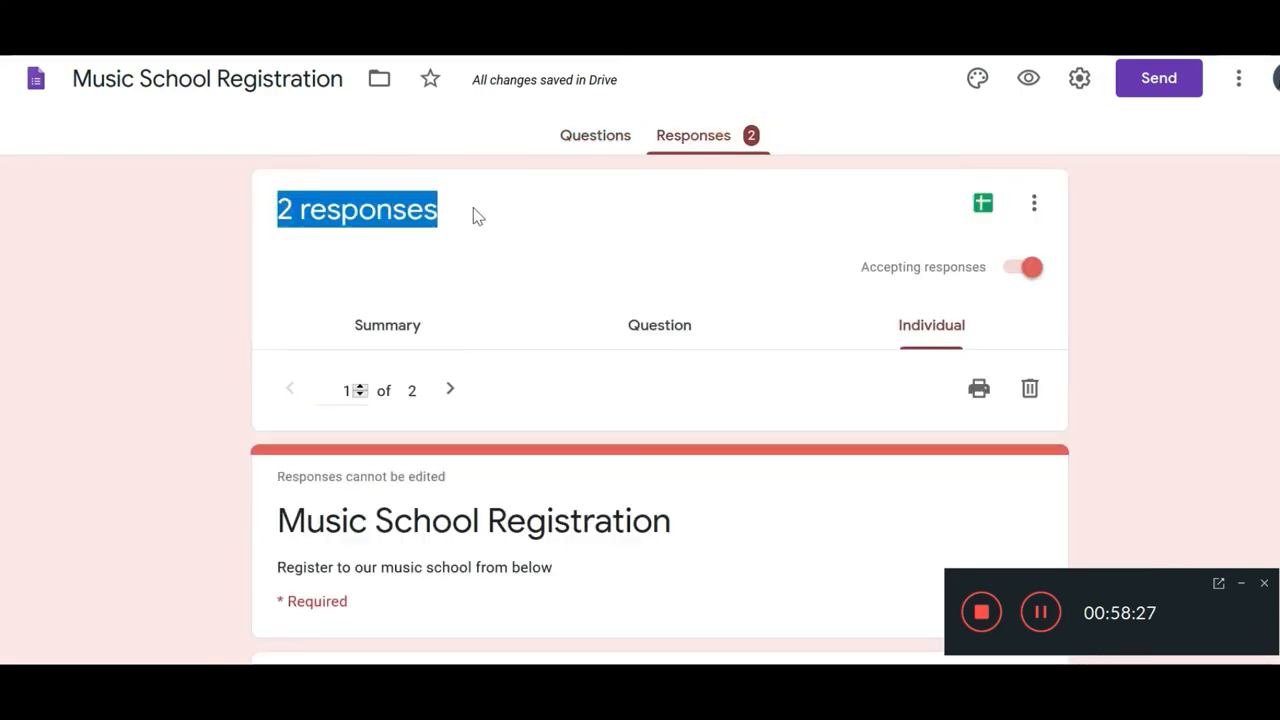
pyautogui.click(390, 322)
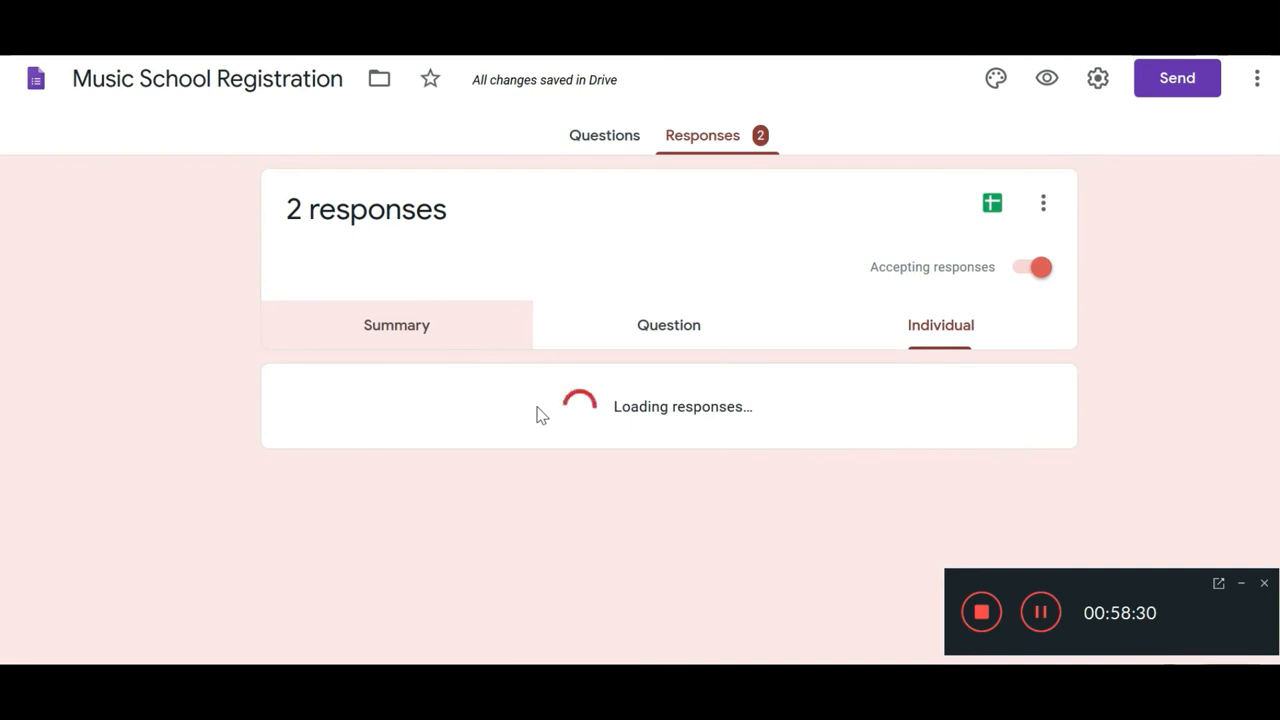
pyautogui.scroll(-4, 432, 224)
pyautogui.scroll(5, 400, 390)
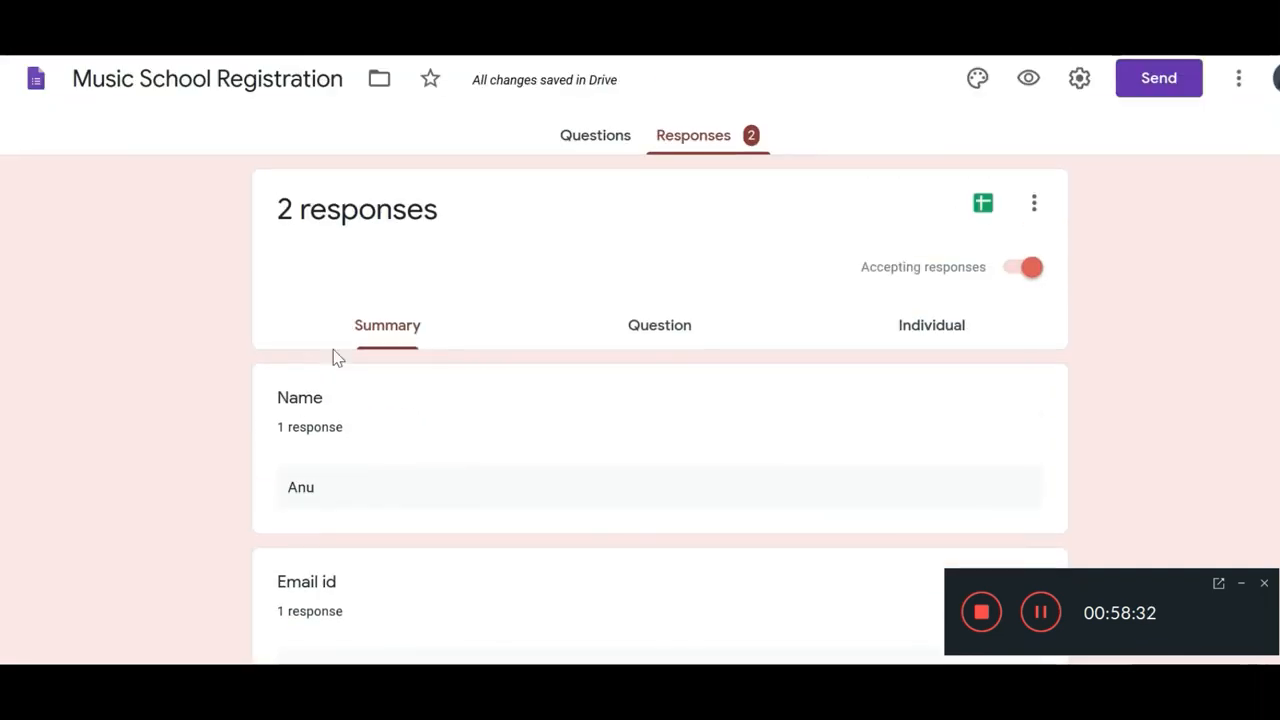
pyautogui.scroll(-2, 300, 490)
pyautogui.scroll(-4, 333, 500)
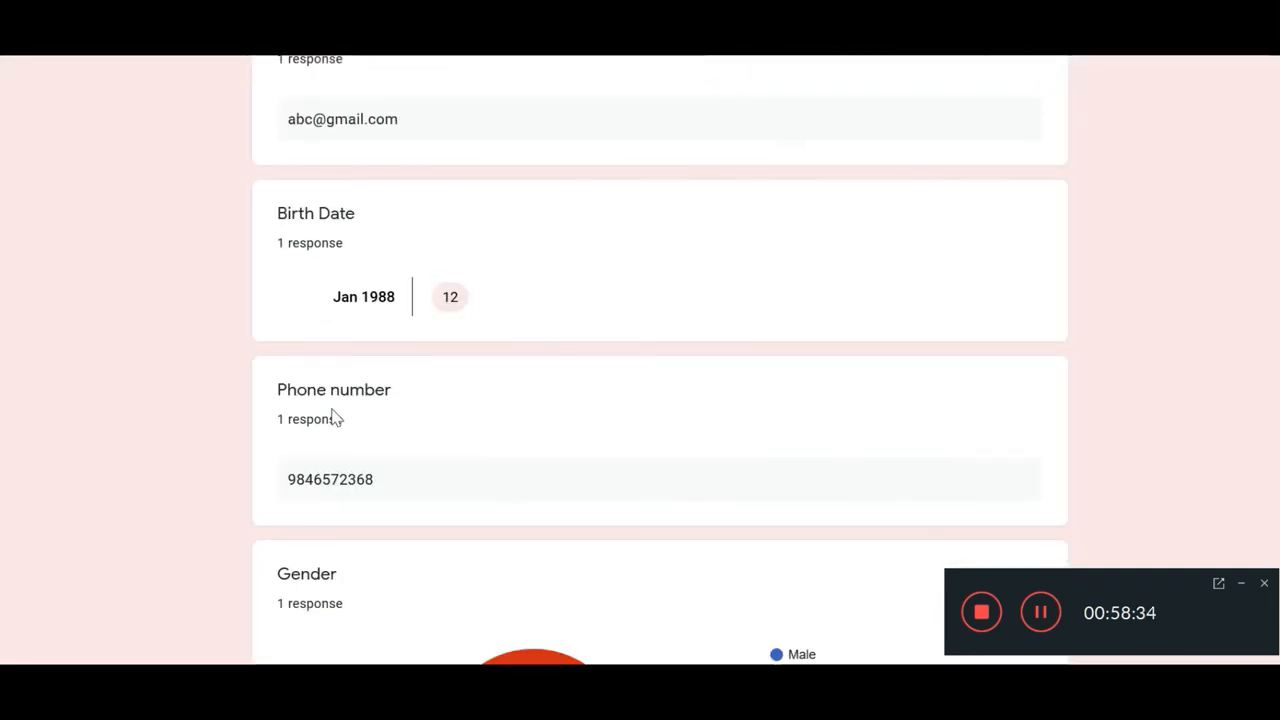
pyautogui.scroll(-2, 317, 374)
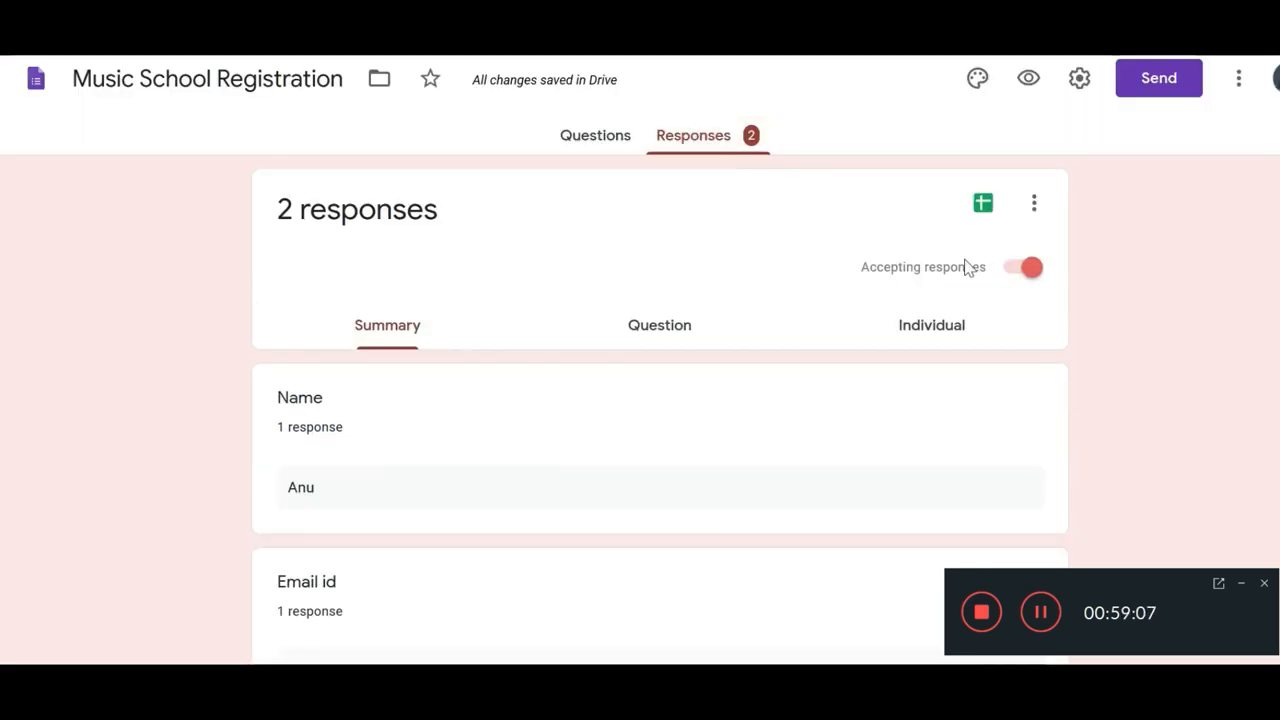
pyautogui.click(983, 203)
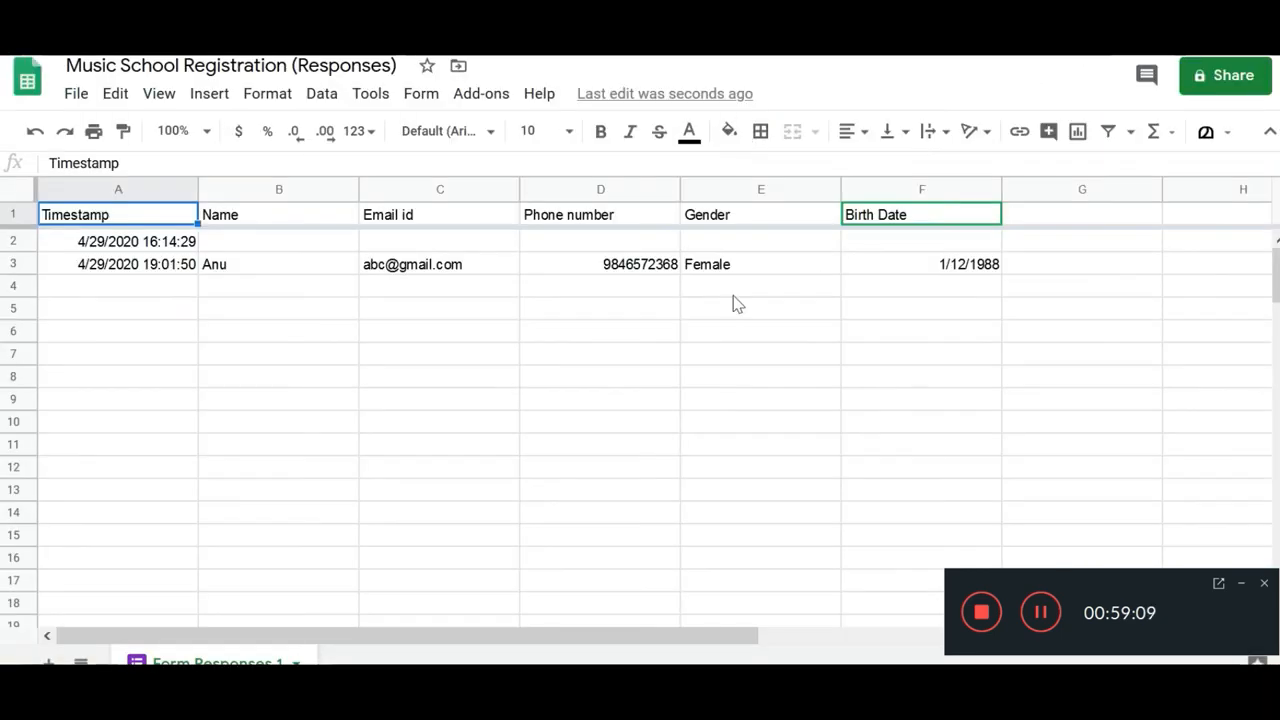
pyautogui.click(68, 265)
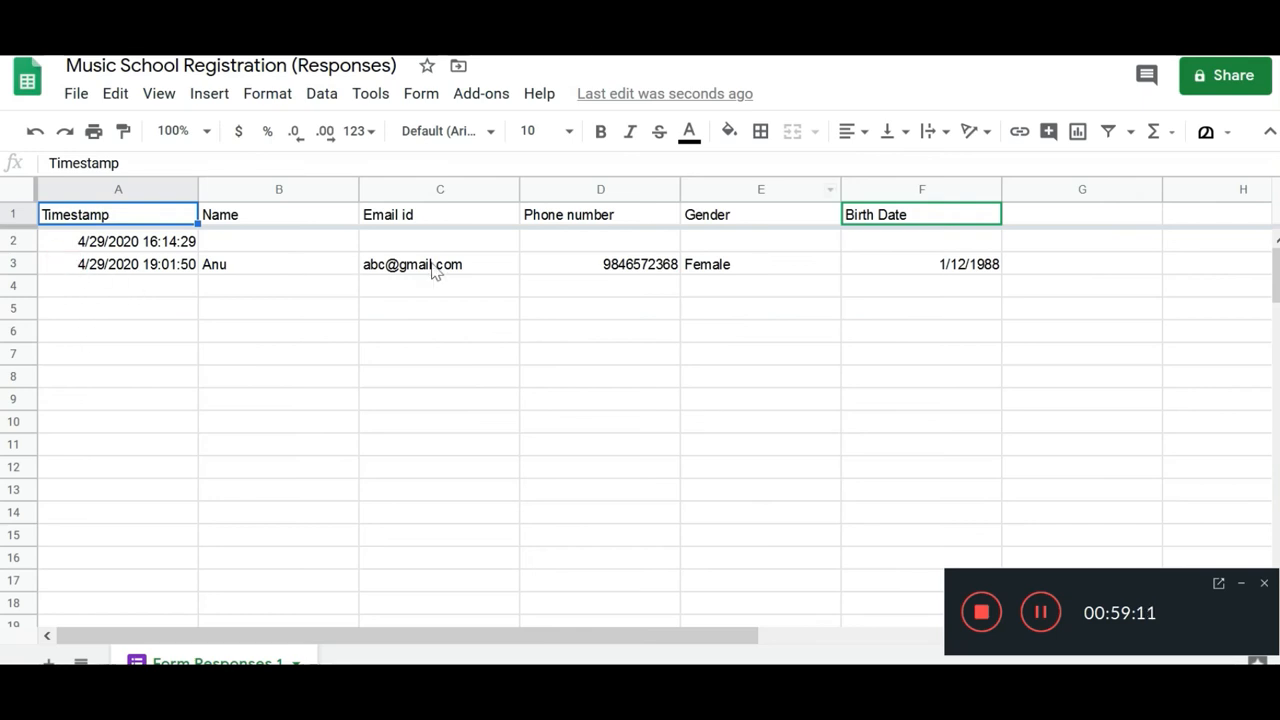
pyautogui.moveTo(988, 250); pyautogui.dragTo(990, 250)
pyautogui.click(984, 264)
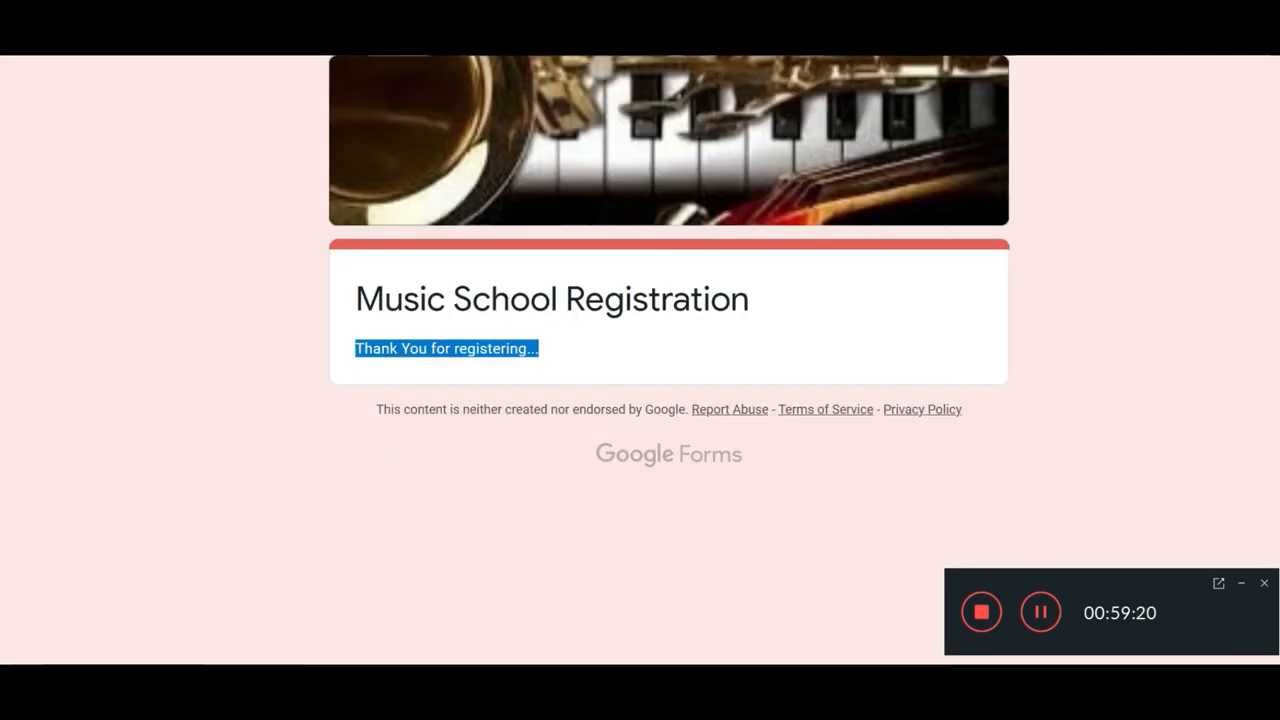
pyautogui.click(755, 60)
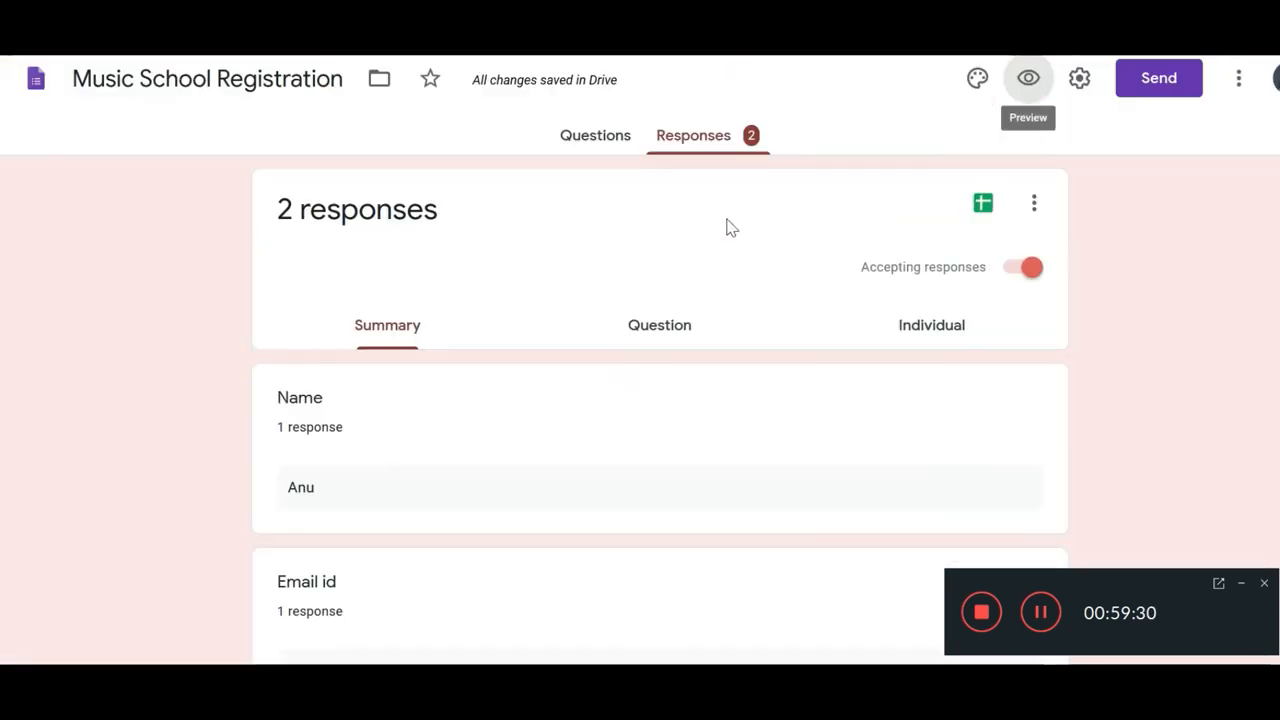
# Step: From Questions, preview the form again and highlight the 'You've already responded' message
pyautogui.click(590, 138)
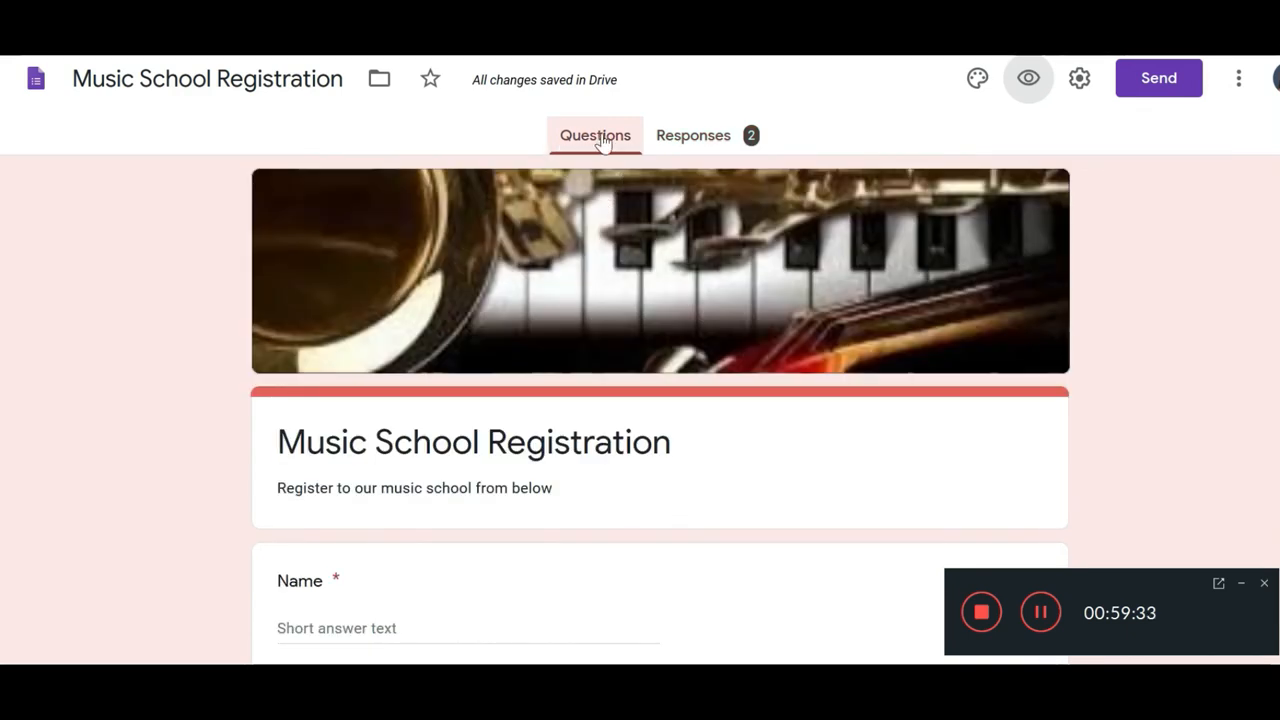
pyautogui.click(1030, 80)
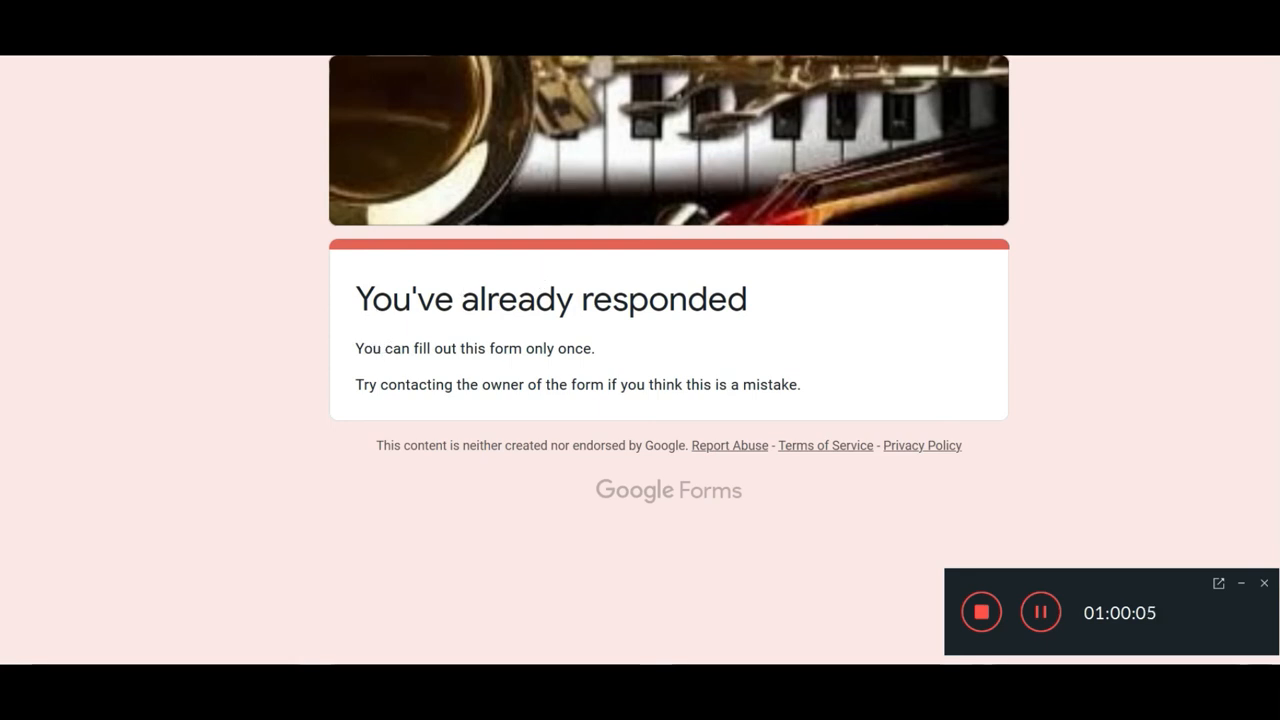
pyautogui.moveTo(356, 298); pyautogui.dragTo(806, 395)
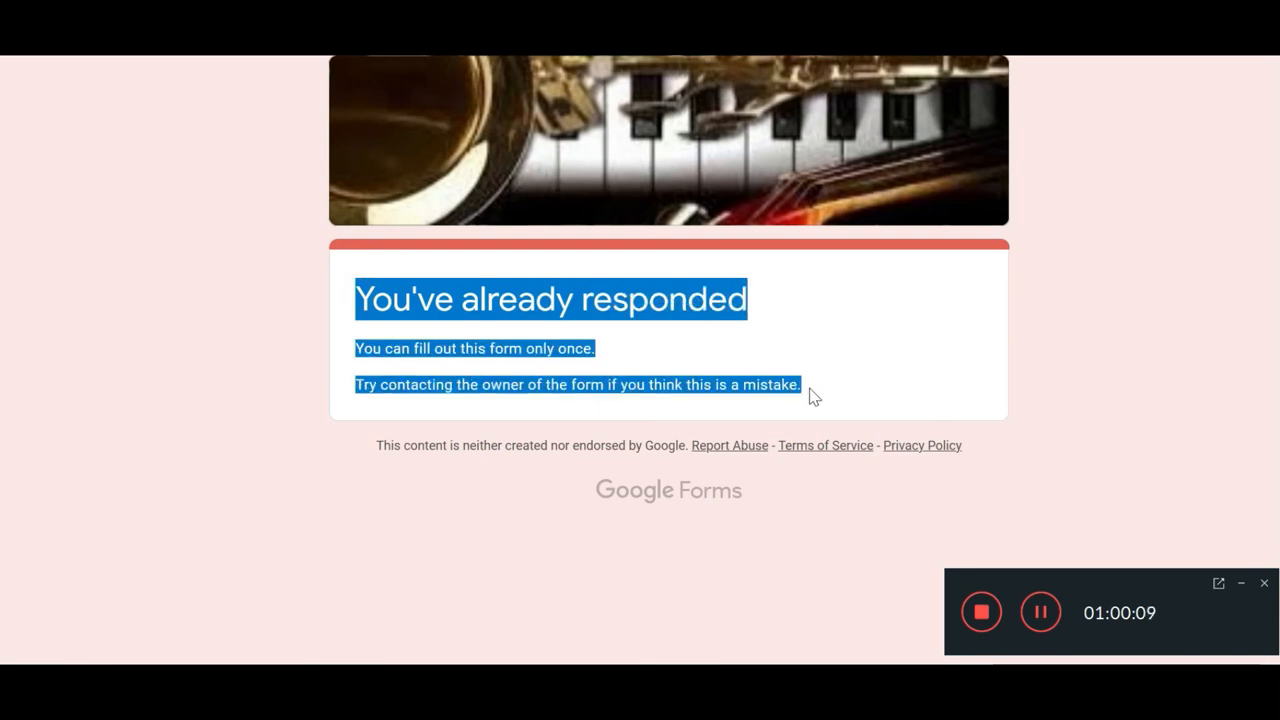
pyautogui.click(597, 402)
pyautogui.moveTo(355, 296); pyautogui.dragTo(840, 410)
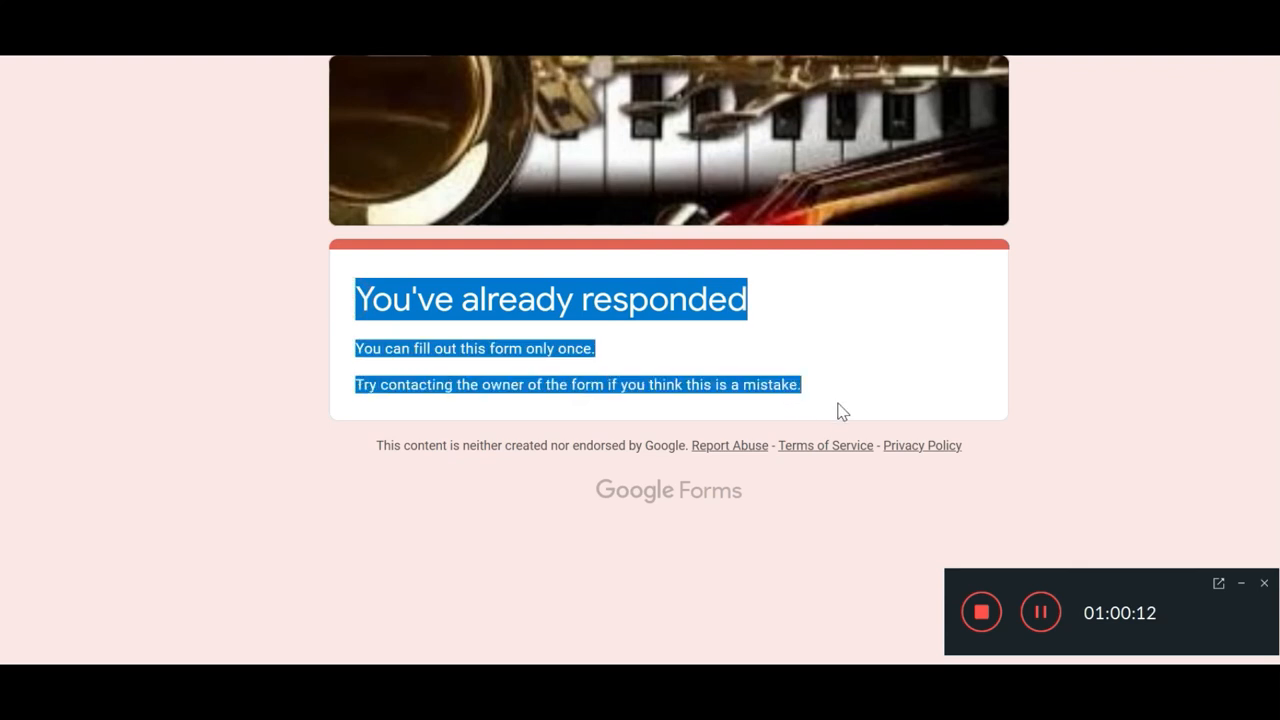
pyautogui.click(678, 408)
pyautogui.moveTo(356, 298); pyautogui.dragTo(823, 383)
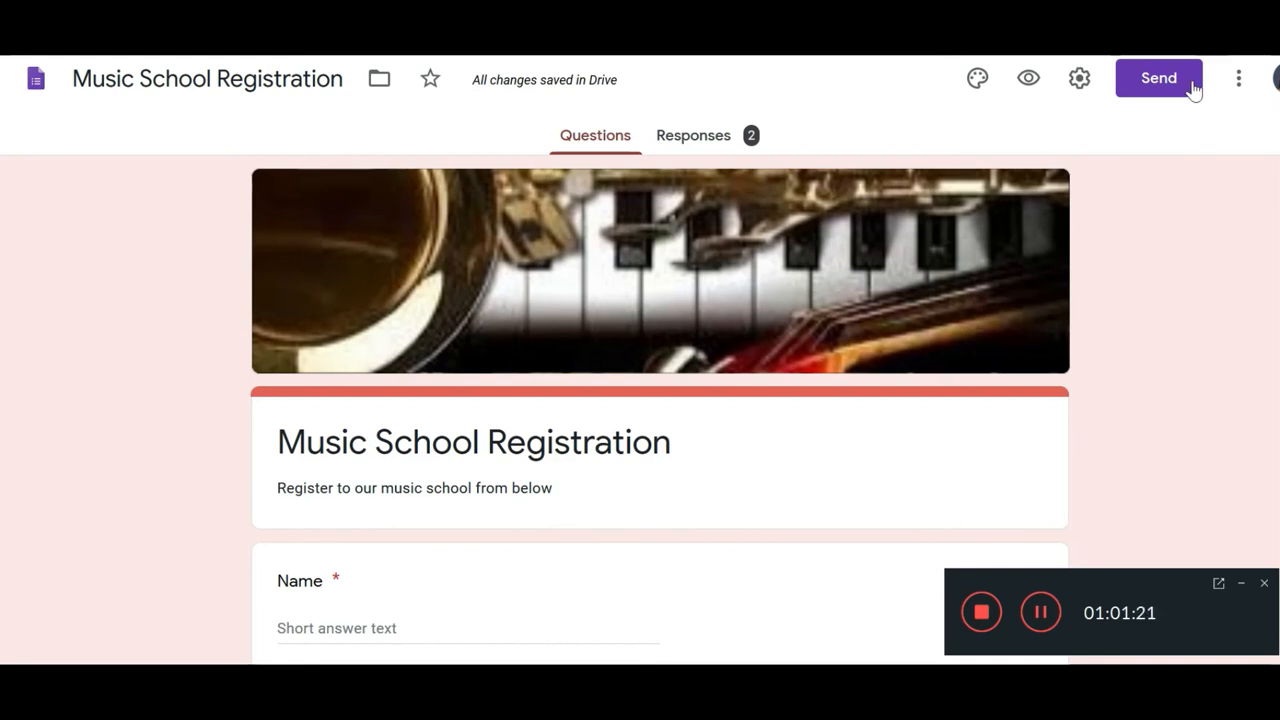
# Step: Email the form to the suggested contact with 'Include form in email' checked
pyautogui.click(1158, 100)
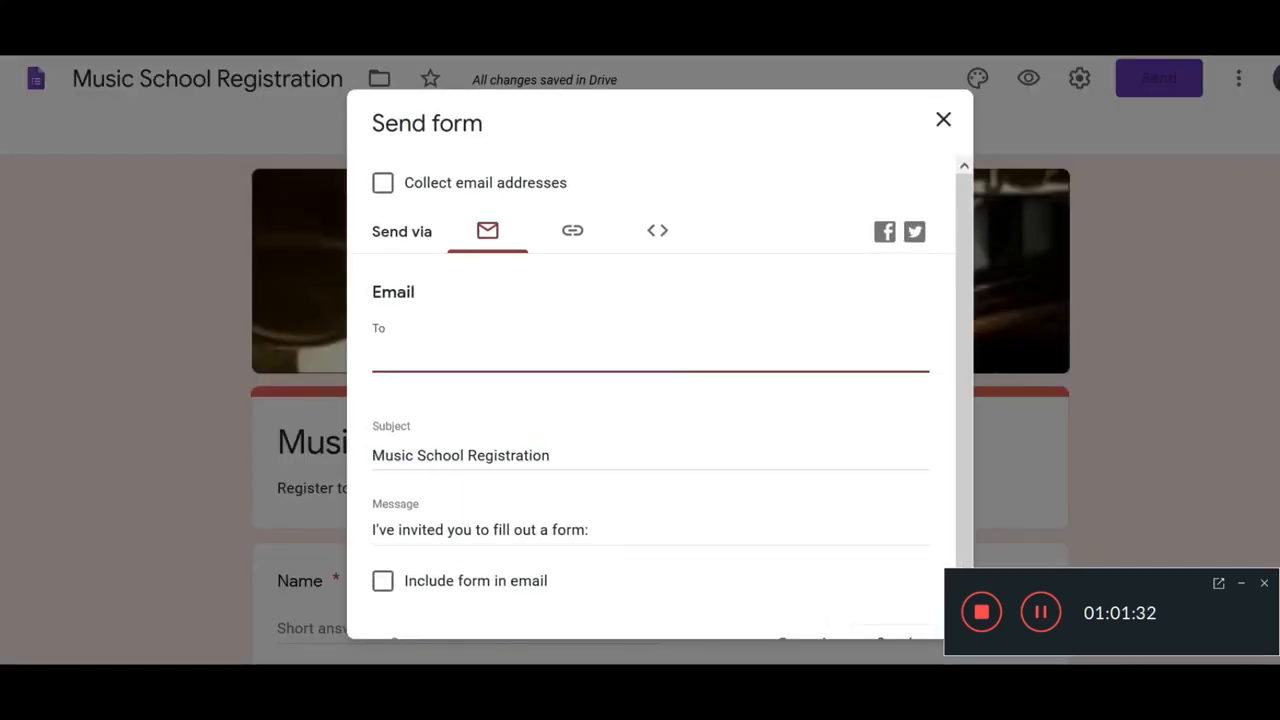
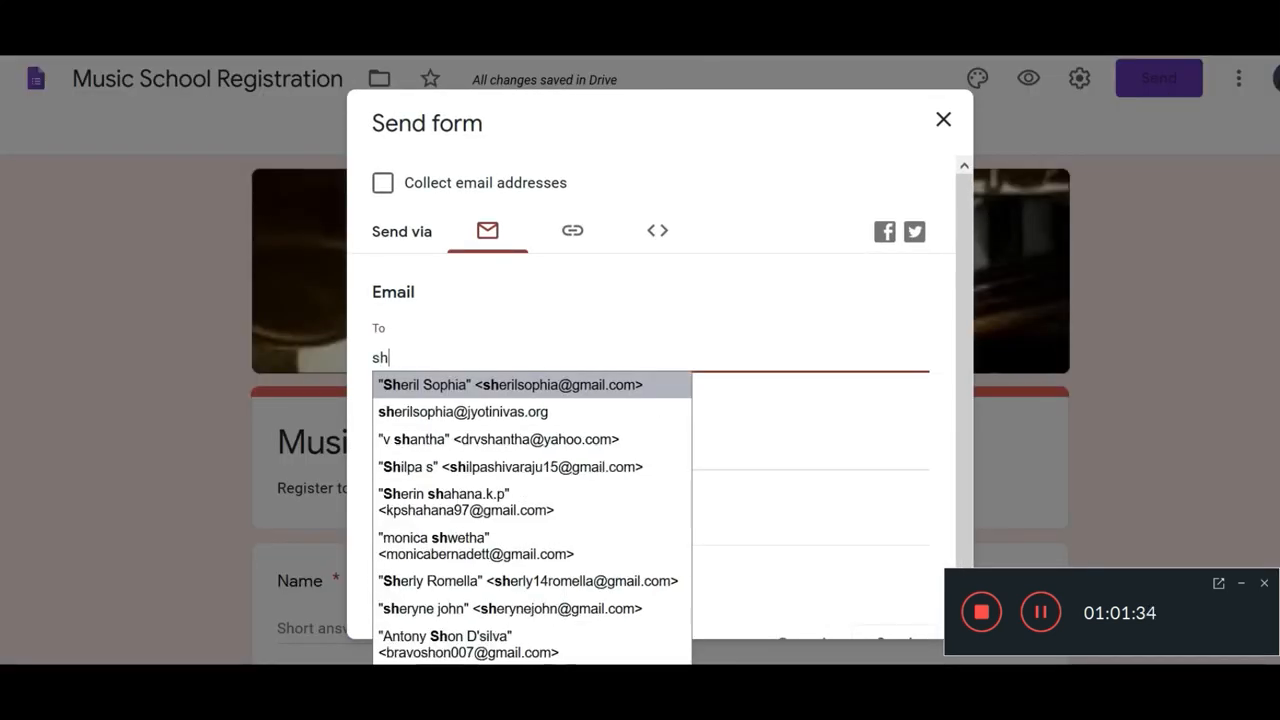
pyautogui.click(434, 385)
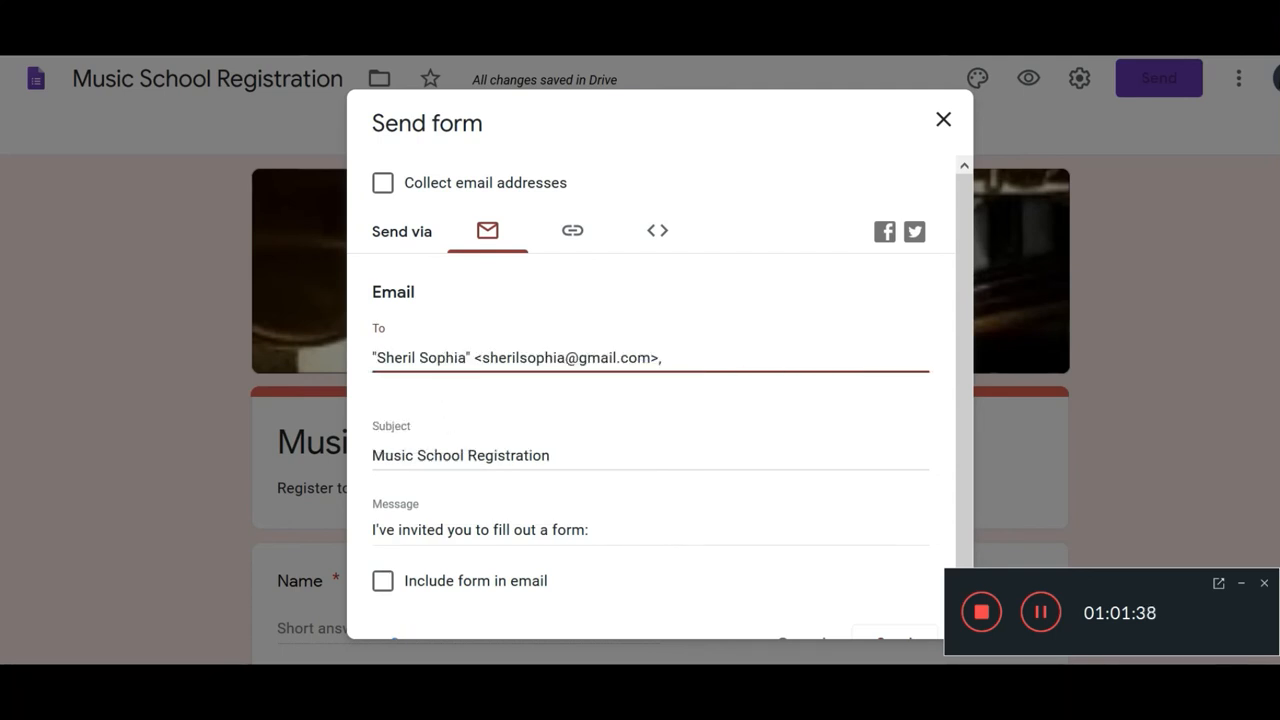
pyautogui.click(424, 455)
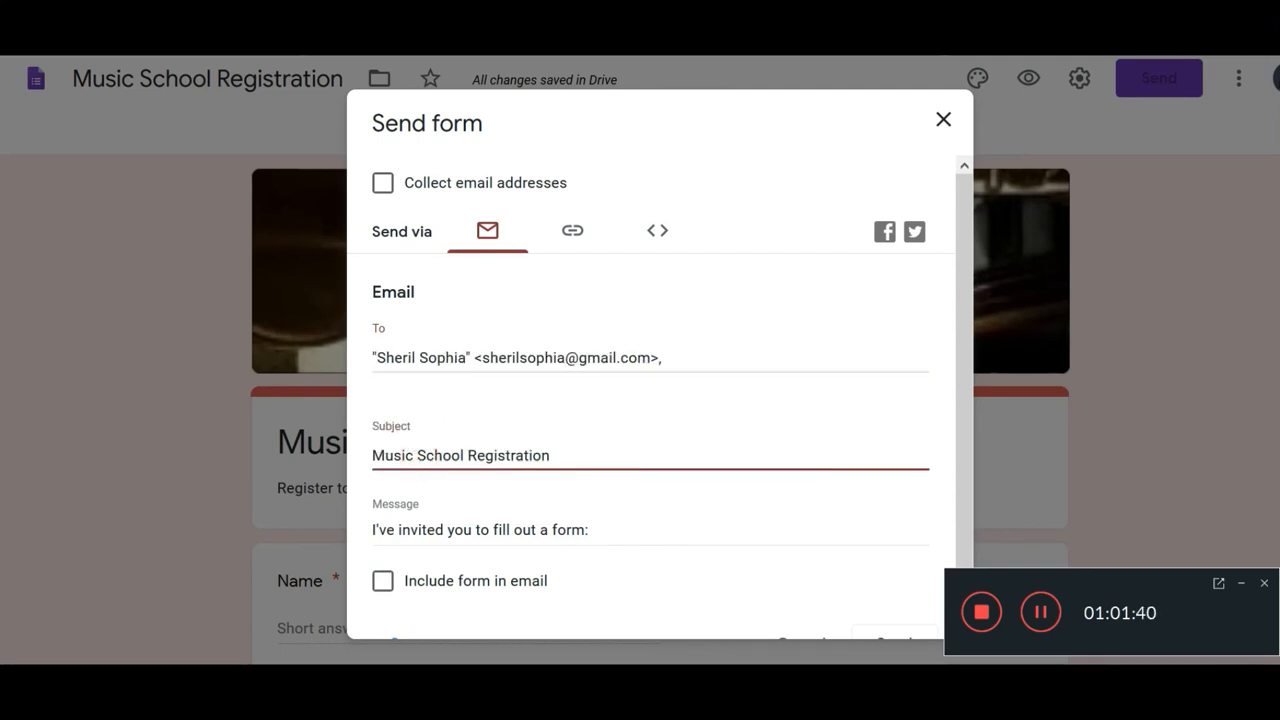
pyautogui.scroll(-1, 450, 518)
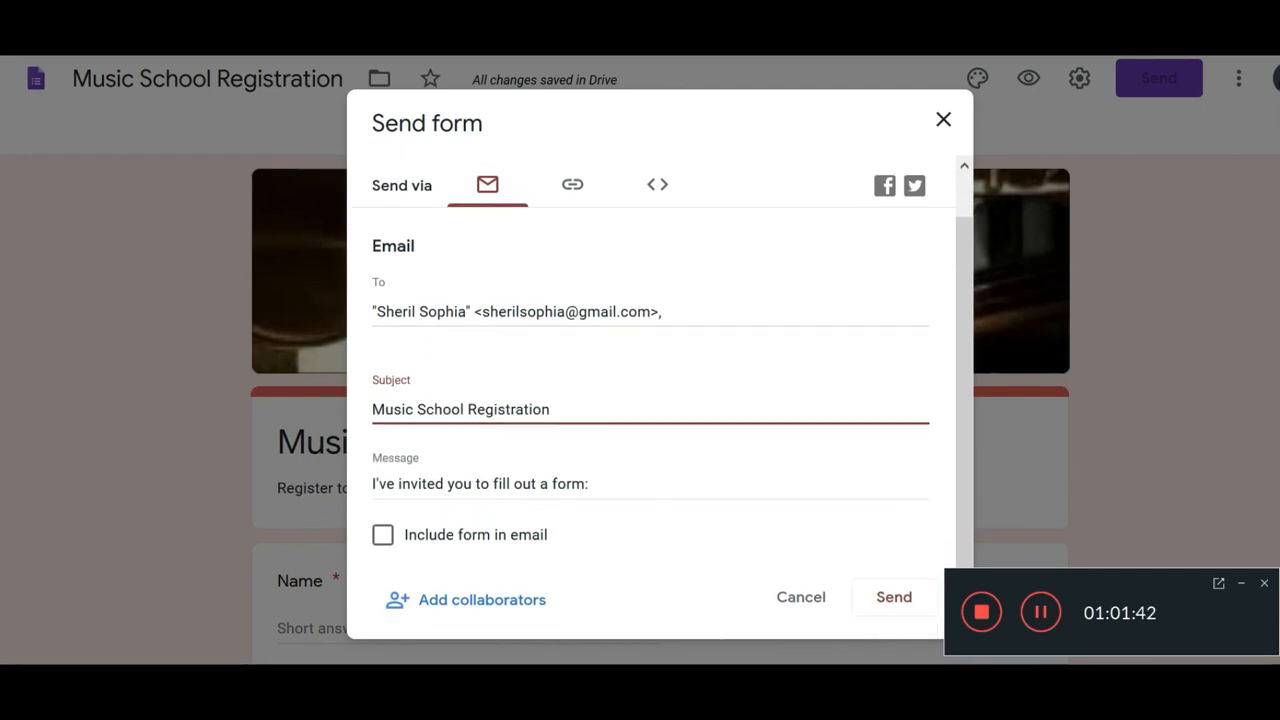
pyautogui.click(580, 484)
pyautogui.click(668, 311)
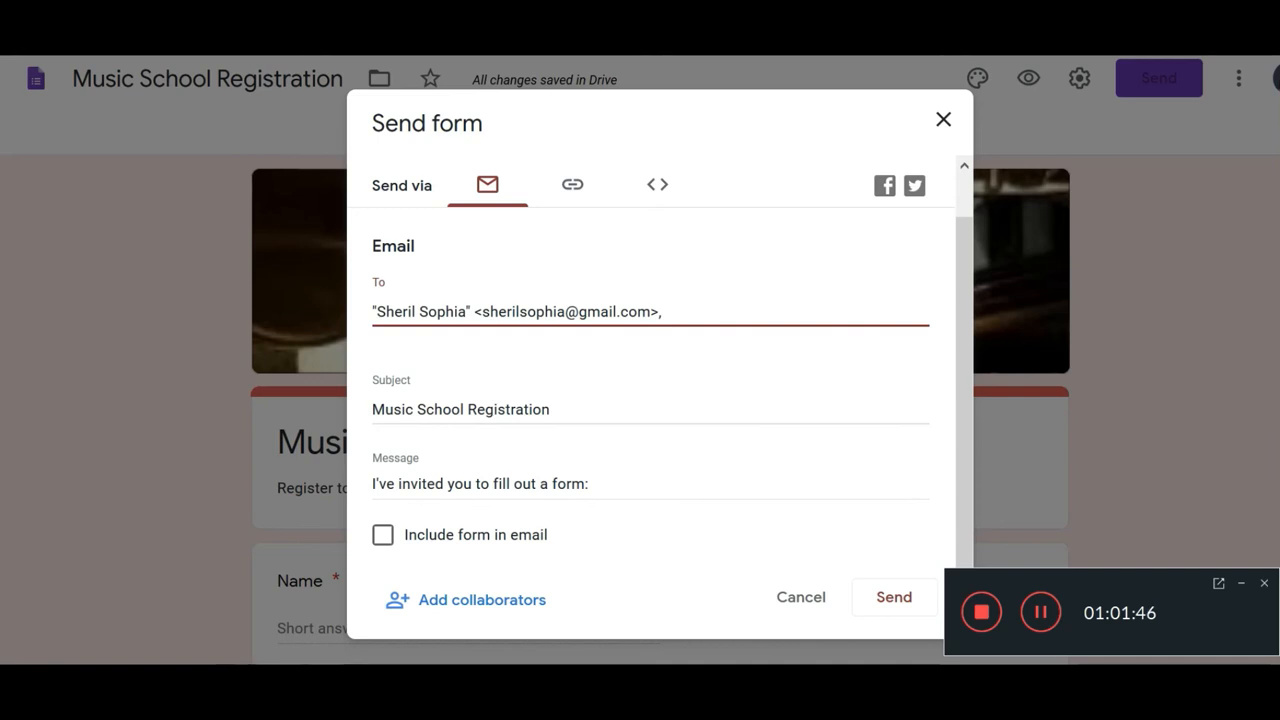
pyautogui.click(688, 311)
pyautogui.click(393, 546)
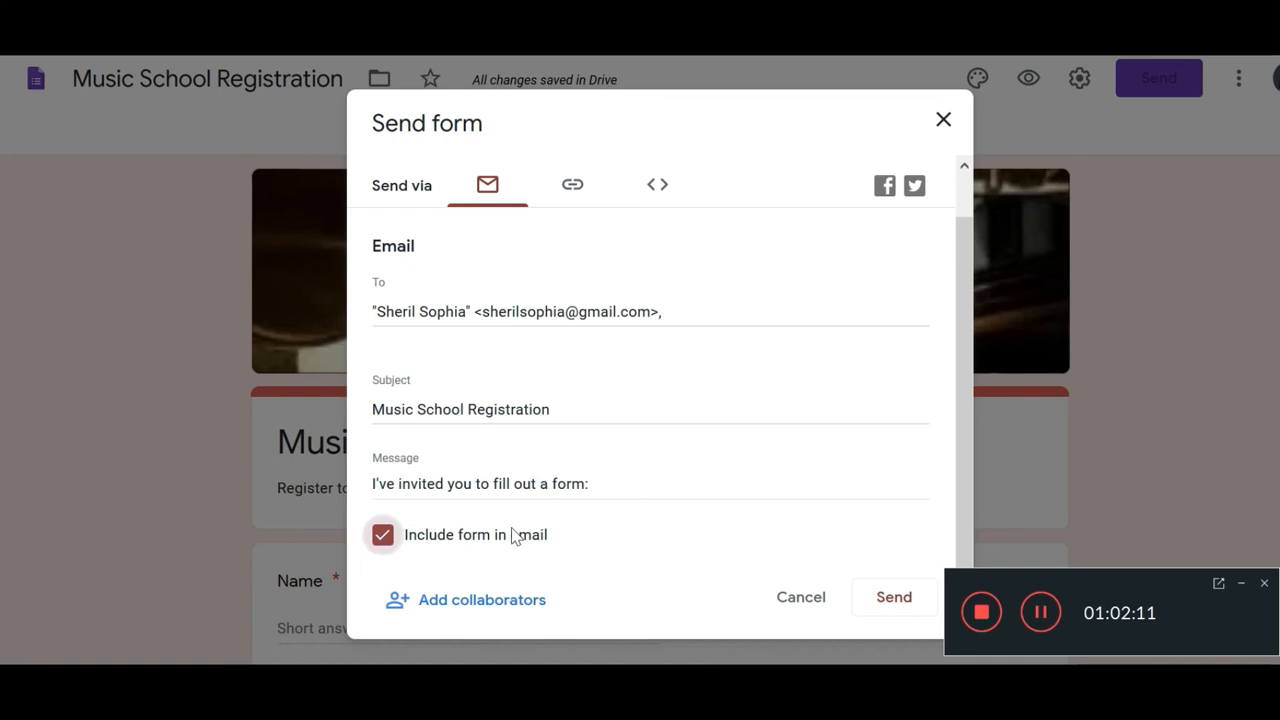
pyautogui.click(884, 600)
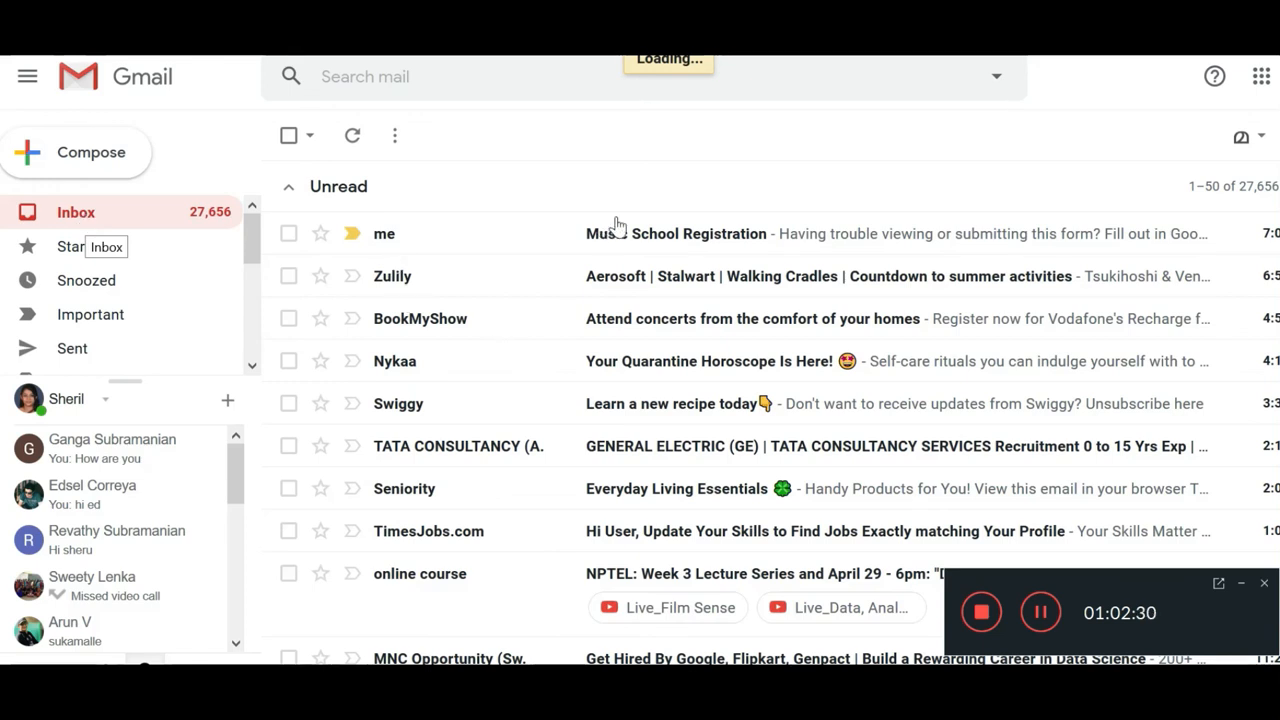
# Step: Open the Music School Registration email in Gmail and scroll through its embedded form fields
pyautogui.click(537, 234)
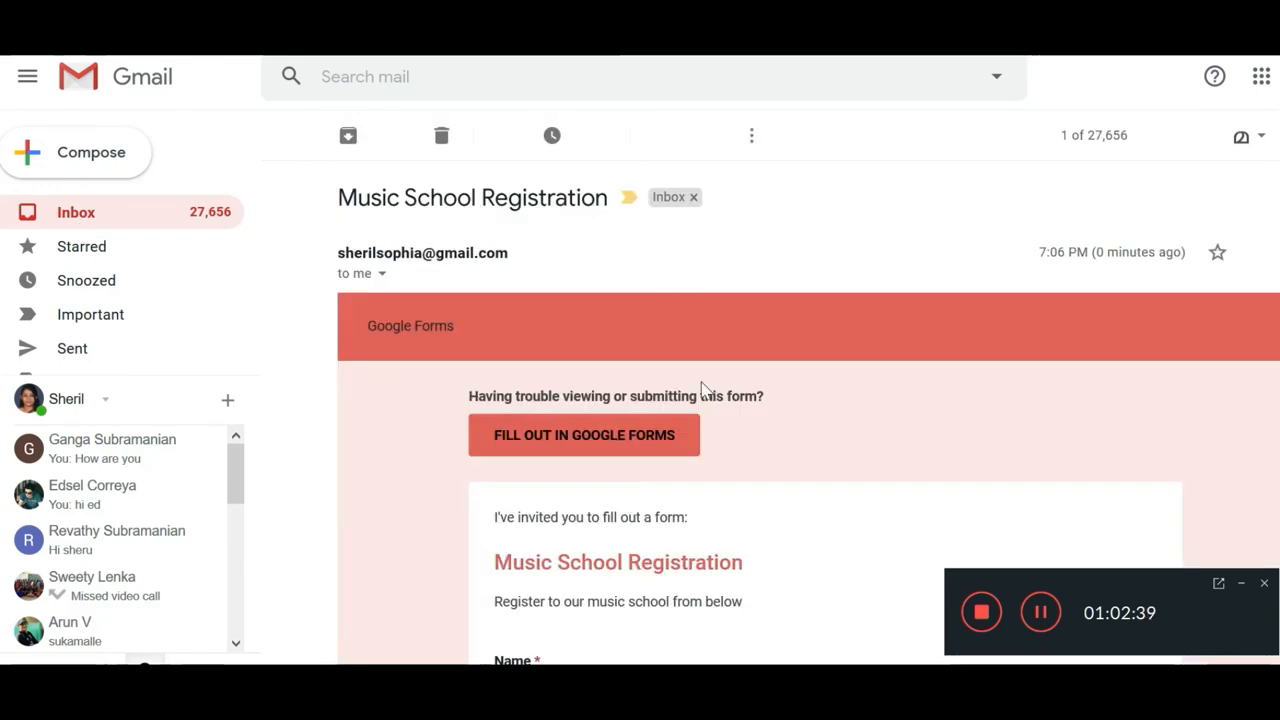
pyautogui.scroll(-4, 703, 390)
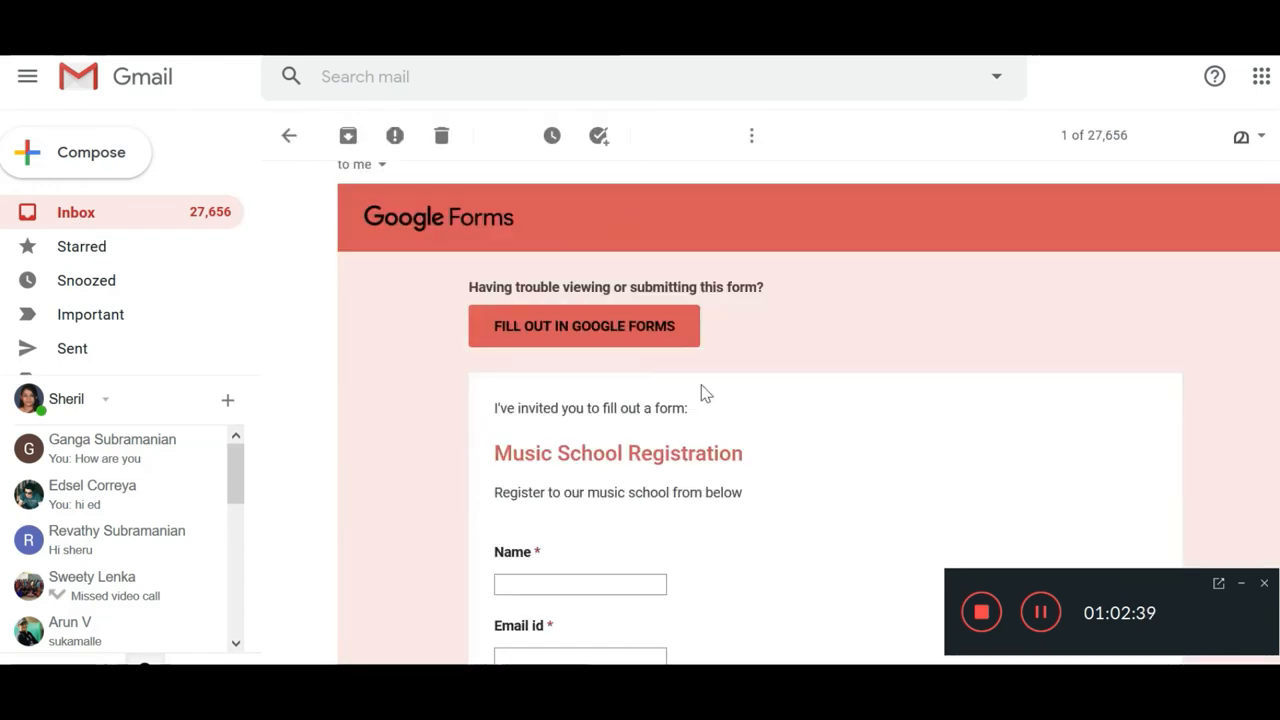
pyautogui.scroll(2, 580, 290)
pyautogui.scroll(1, 617, 356)
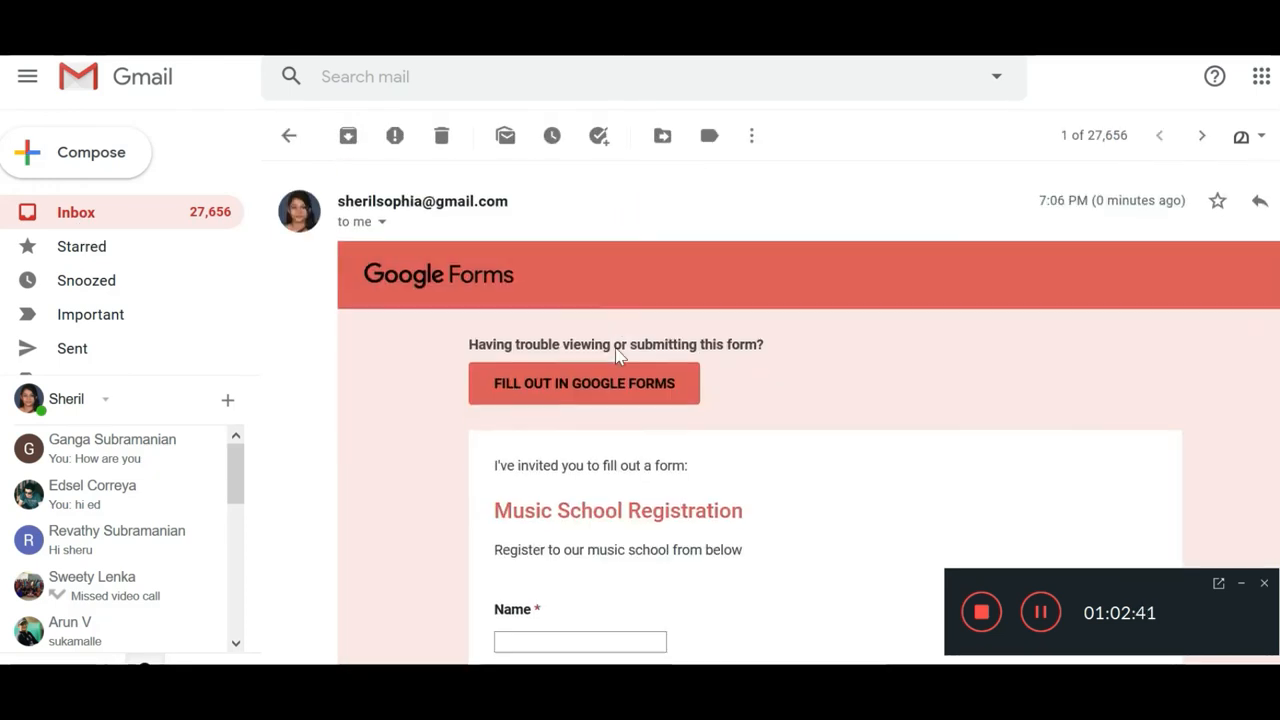
pyautogui.scroll(-3, 614, 351)
pyautogui.scroll(-3, 604, 308)
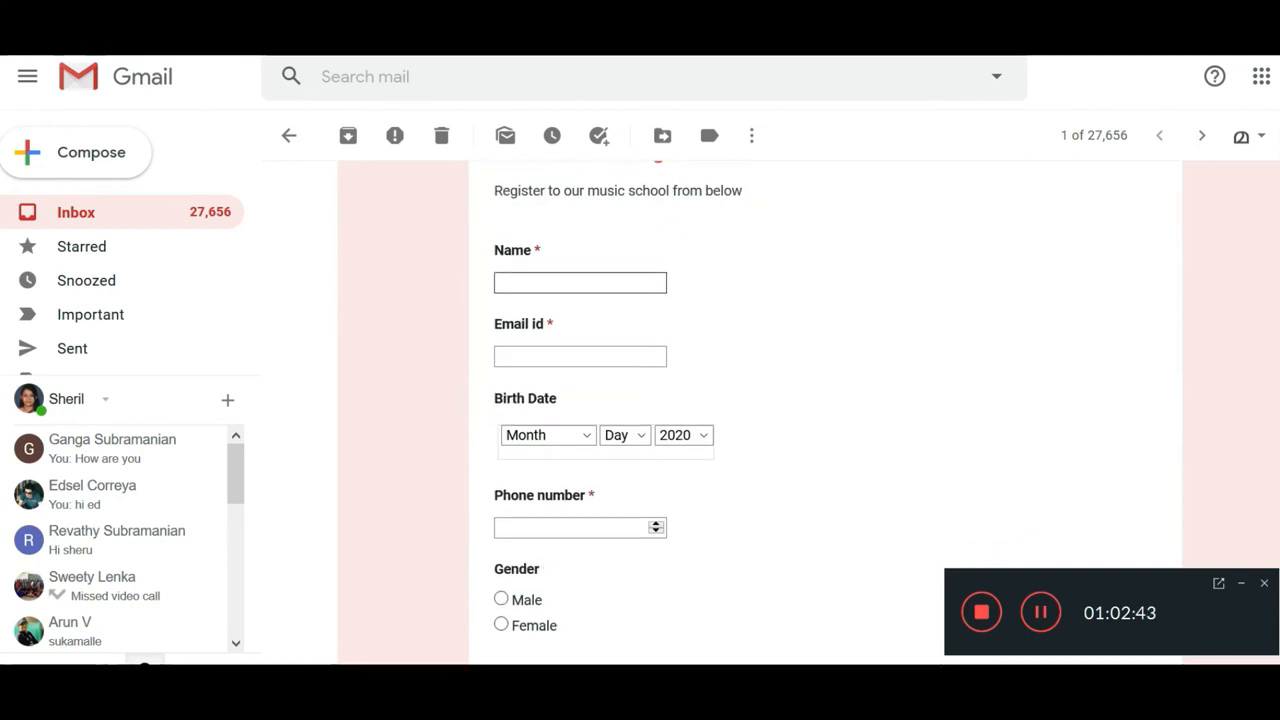
pyautogui.scroll(2, 586, 237)
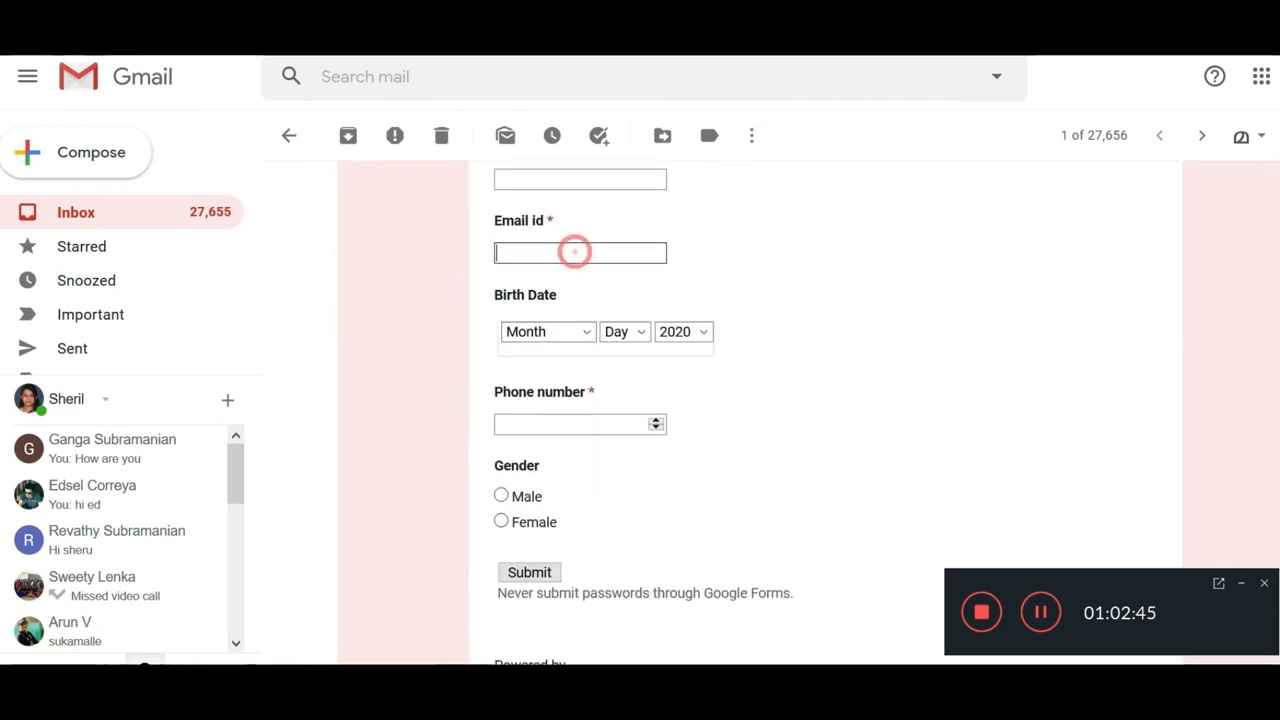
pyautogui.scroll(-3, 575, 252)
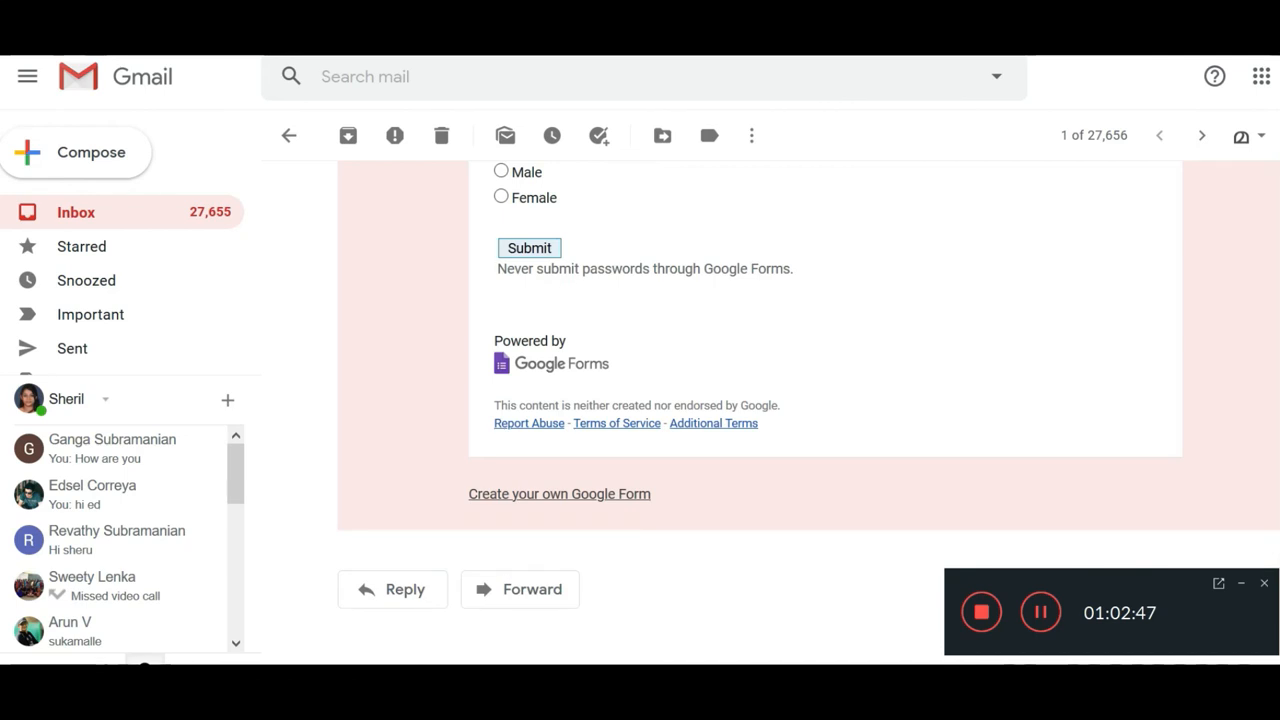
pyautogui.scroll(8, 575, 265)
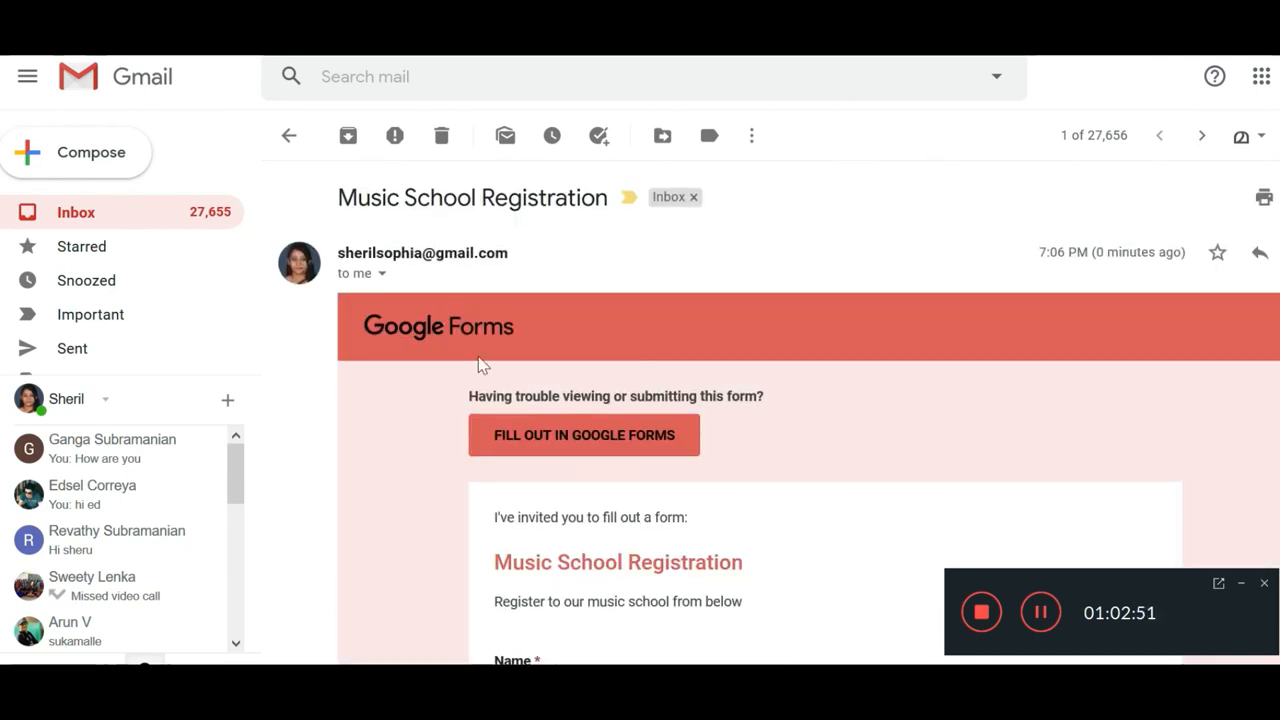
pyautogui.scroll(-2, 538, 350)
pyautogui.scroll(2, 540, 349)
pyautogui.scroll(-3, 518, 296)
pyautogui.scroll(-6, 560, 380)
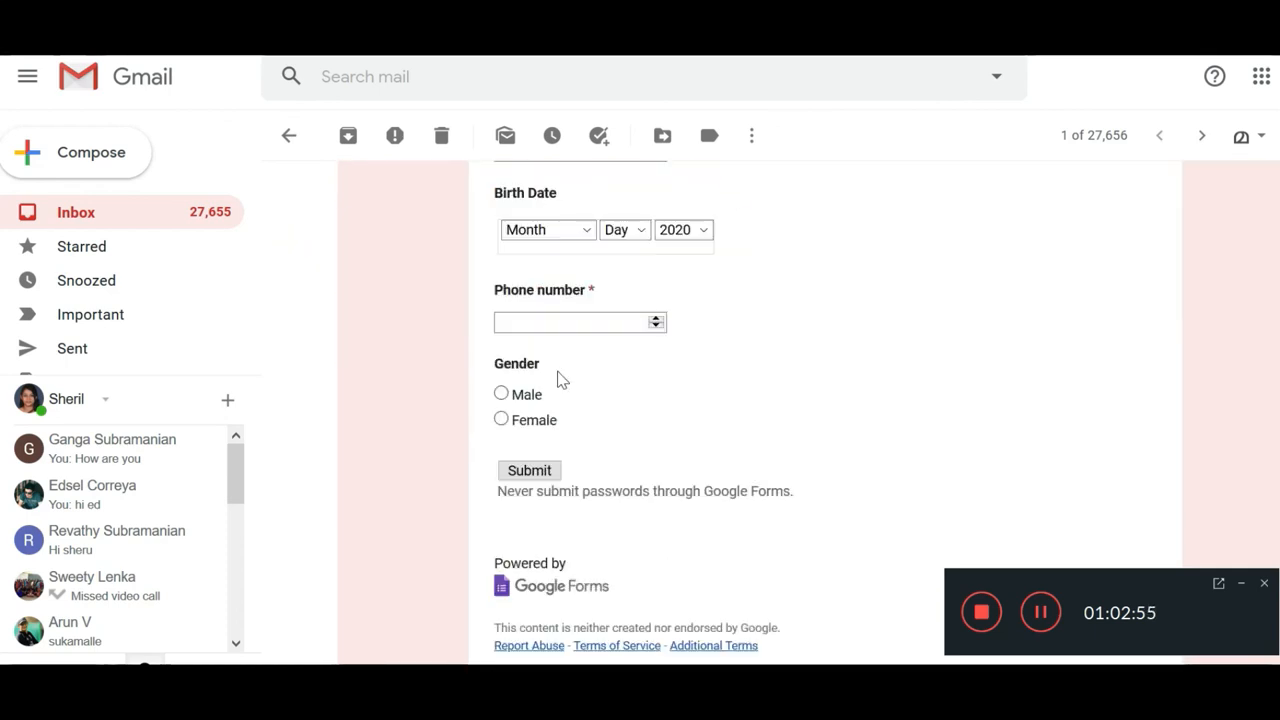
pyautogui.scroll(8, 598, 362)
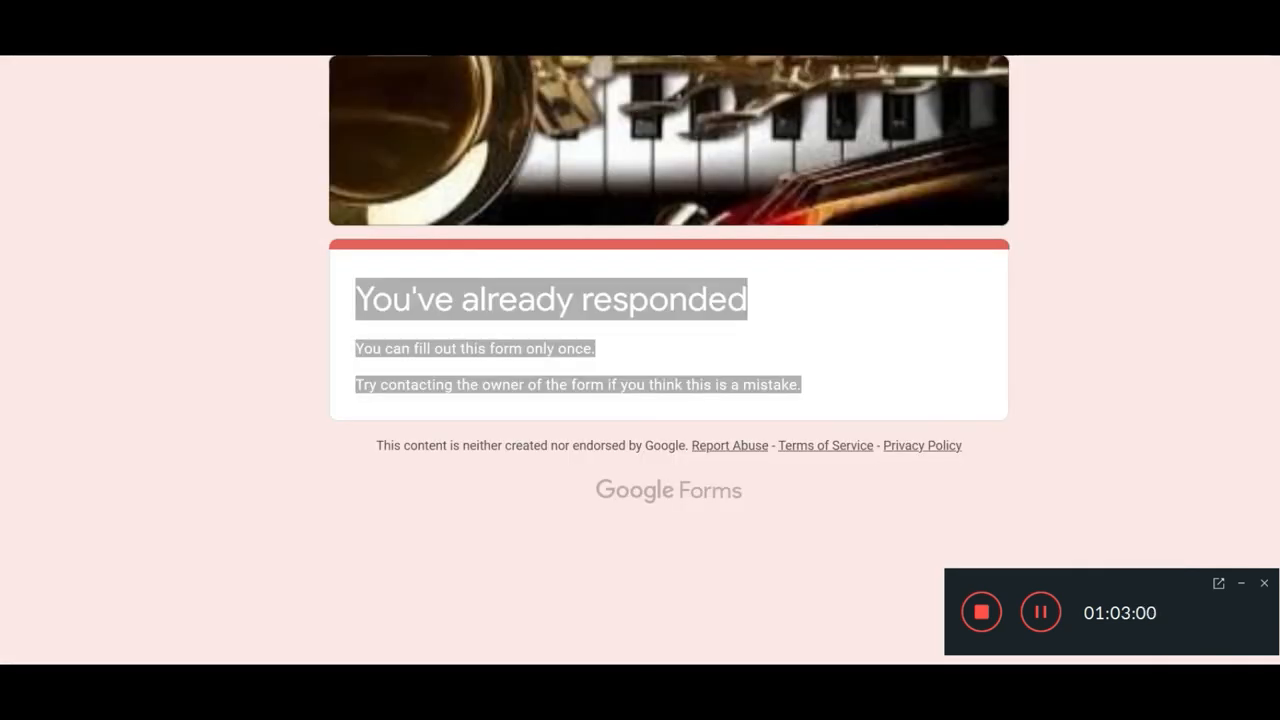
pyautogui.click(608, 30)
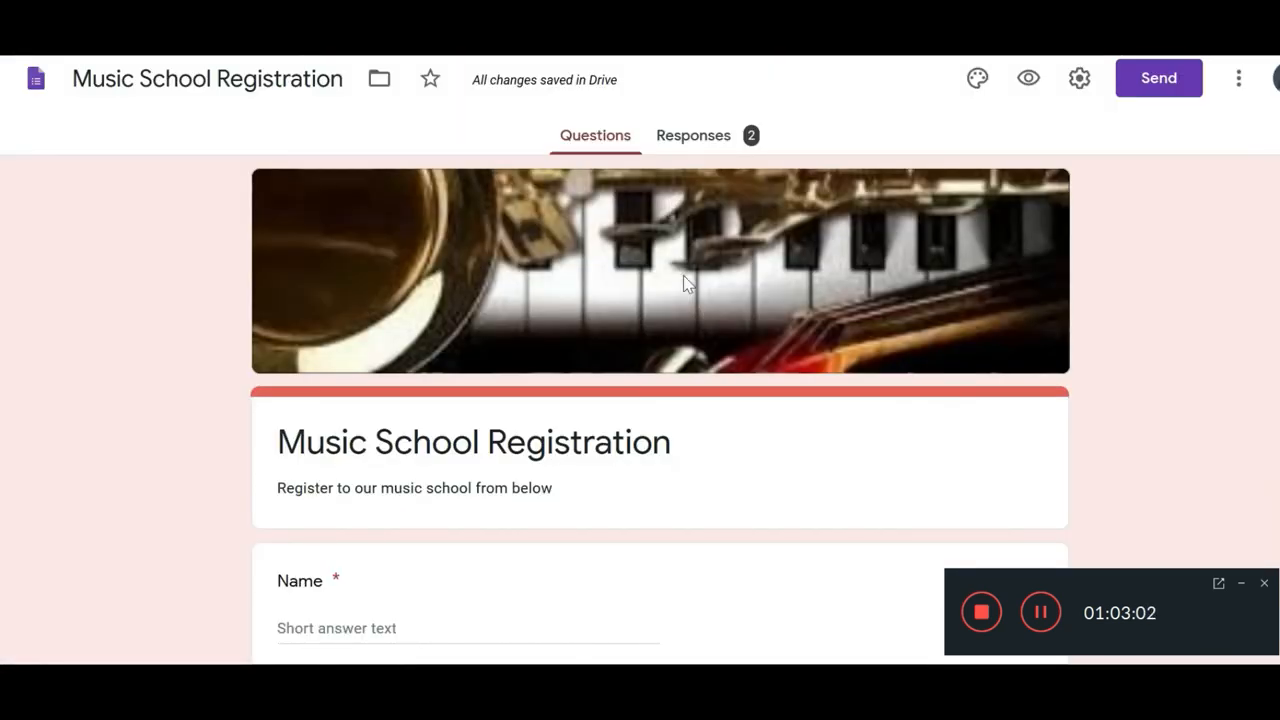
# Step: Turn on Shorten URL in the Send form Link tab and copy the forms.gle link
pyautogui.click(1143, 92)
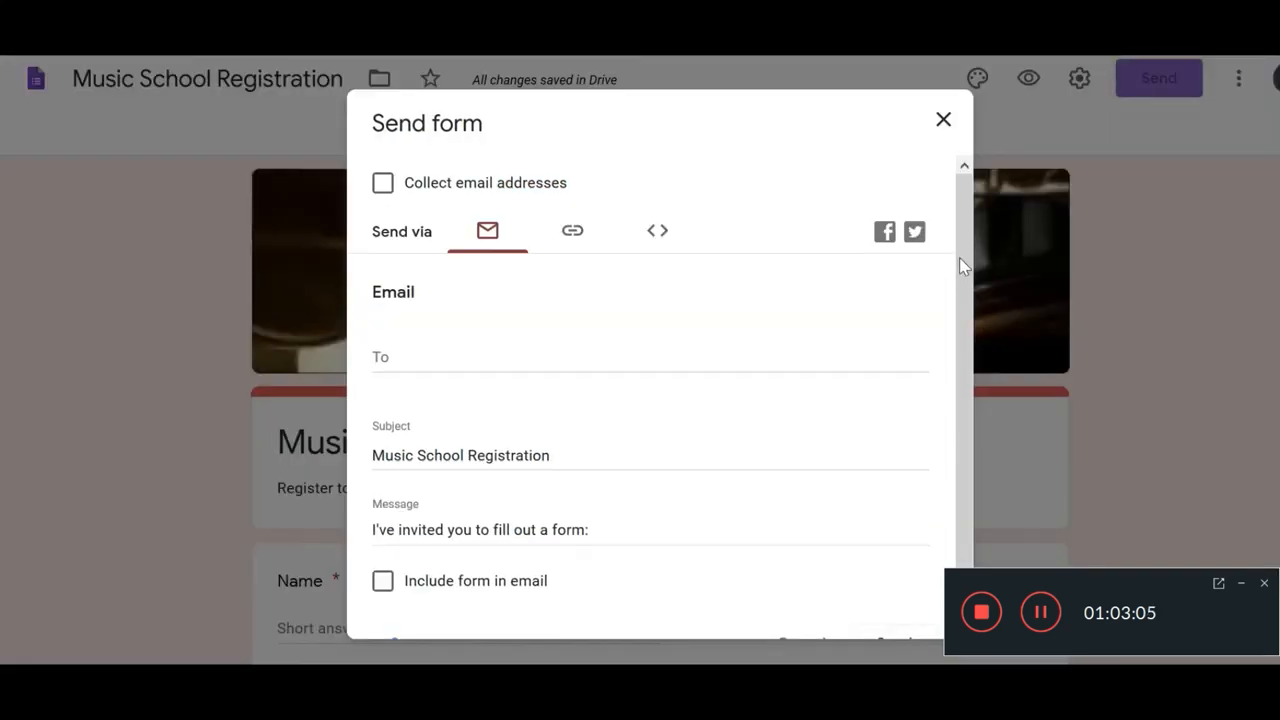
pyautogui.click(573, 236)
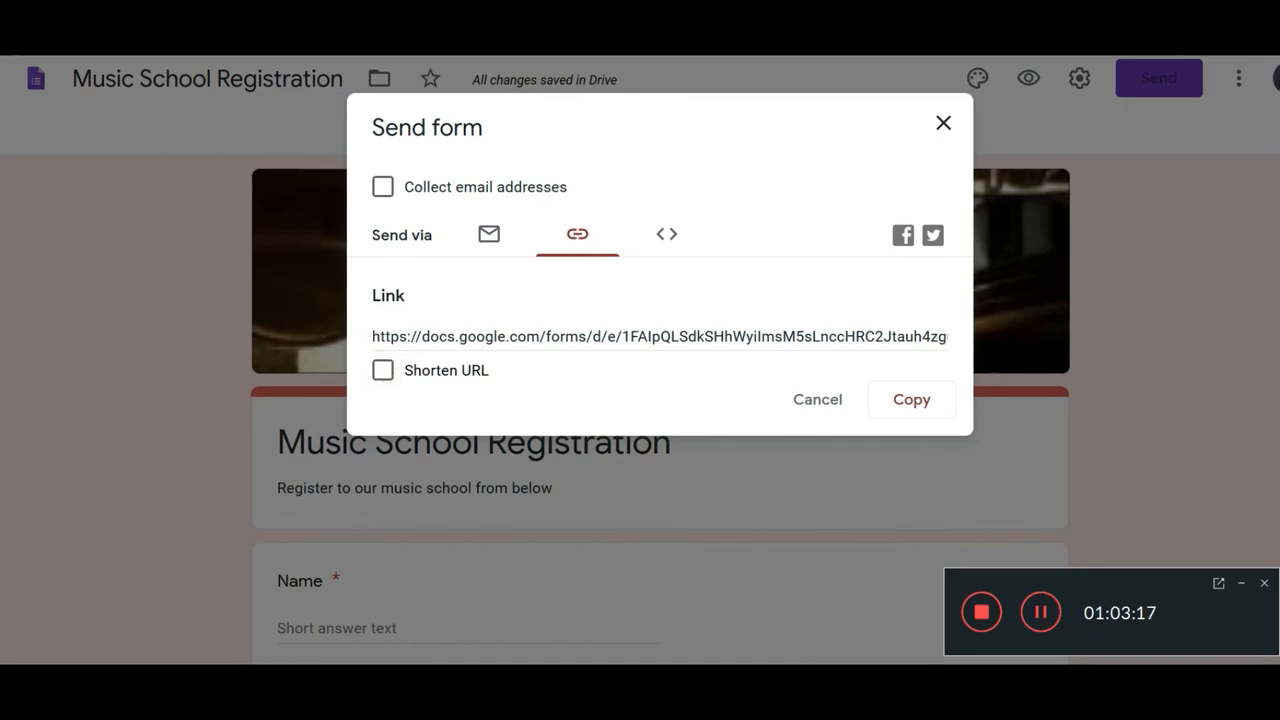
pyautogui.click(660, 336)
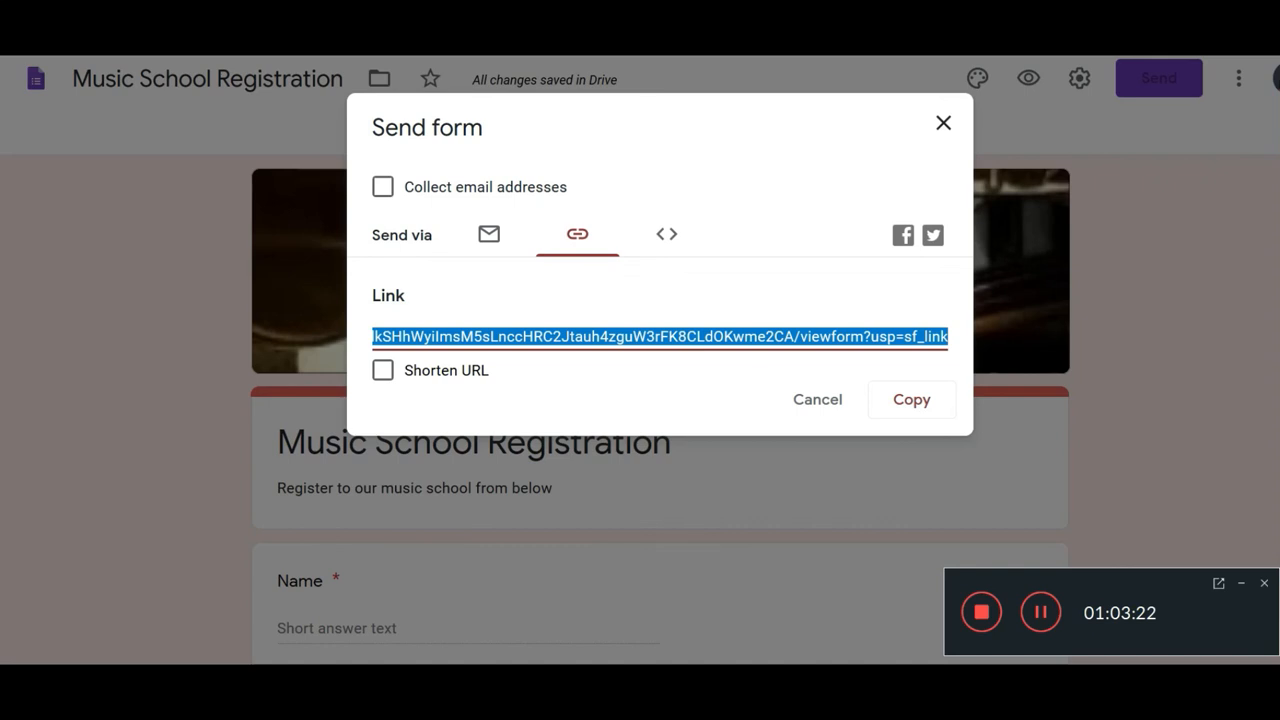
pyautogui.click(383, 371)
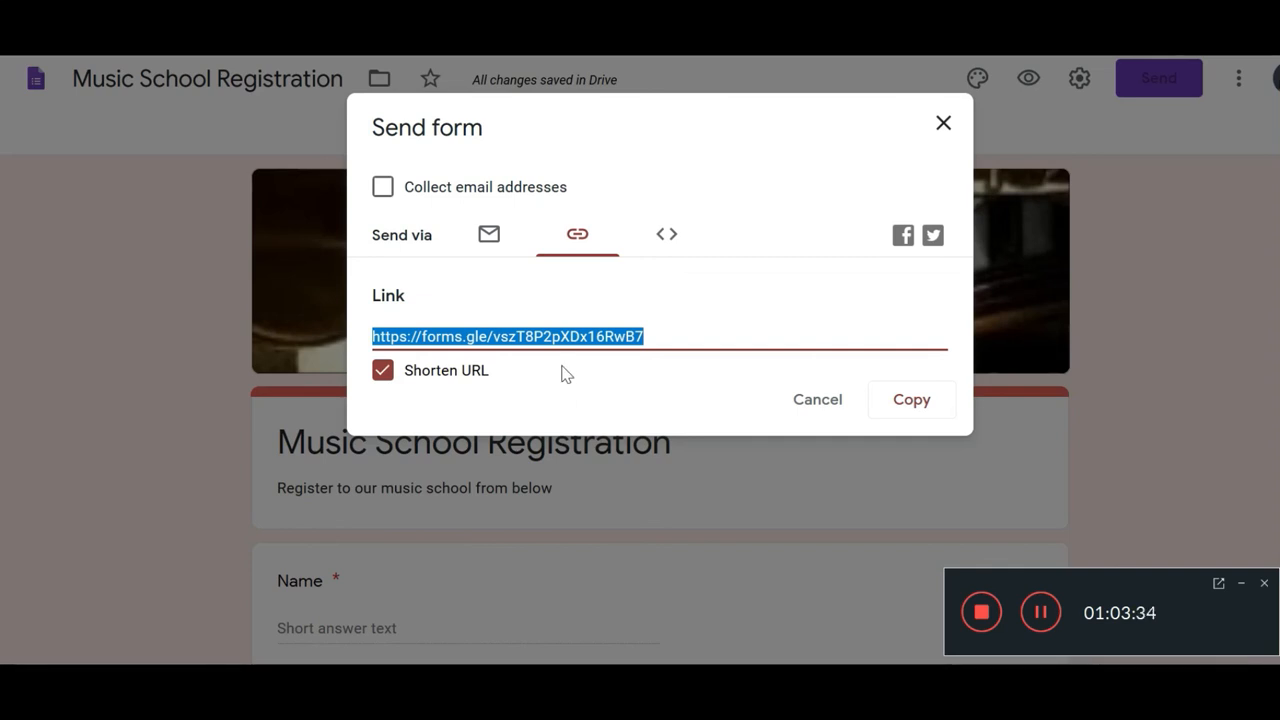
pyautogui.click(887, 405)
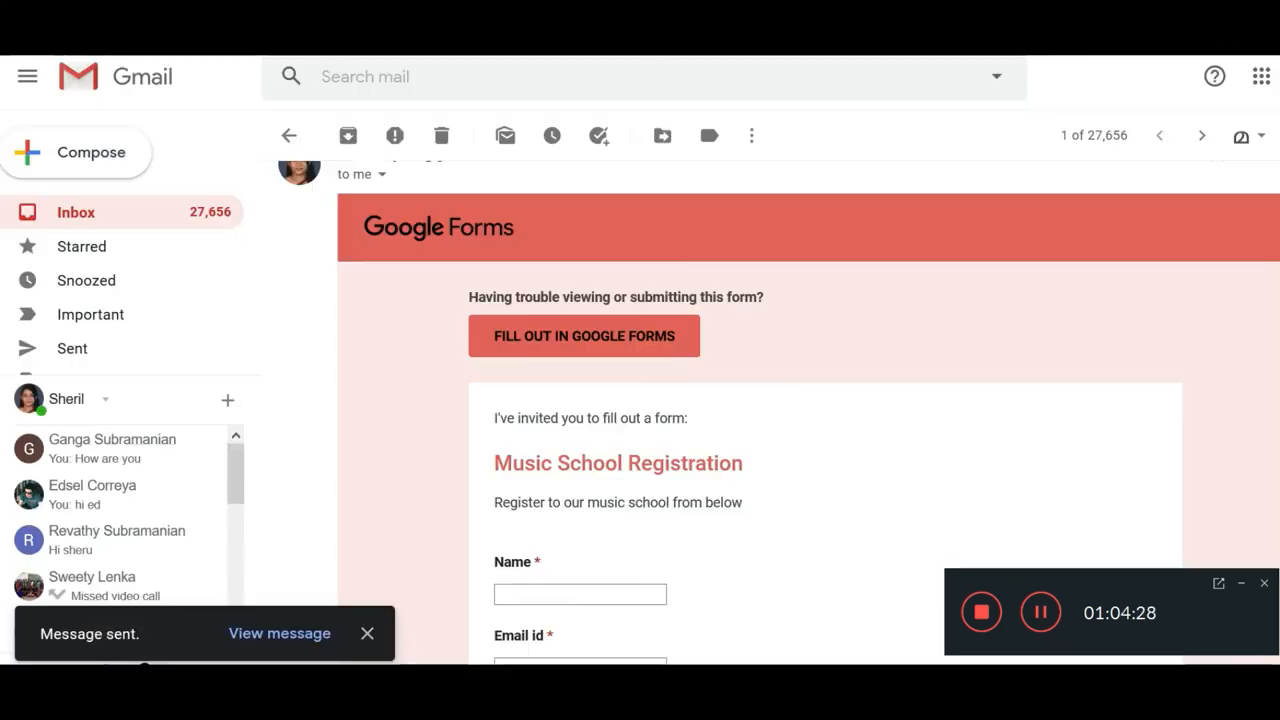
pyautogui.hotkey('ctrl', 'Tab')
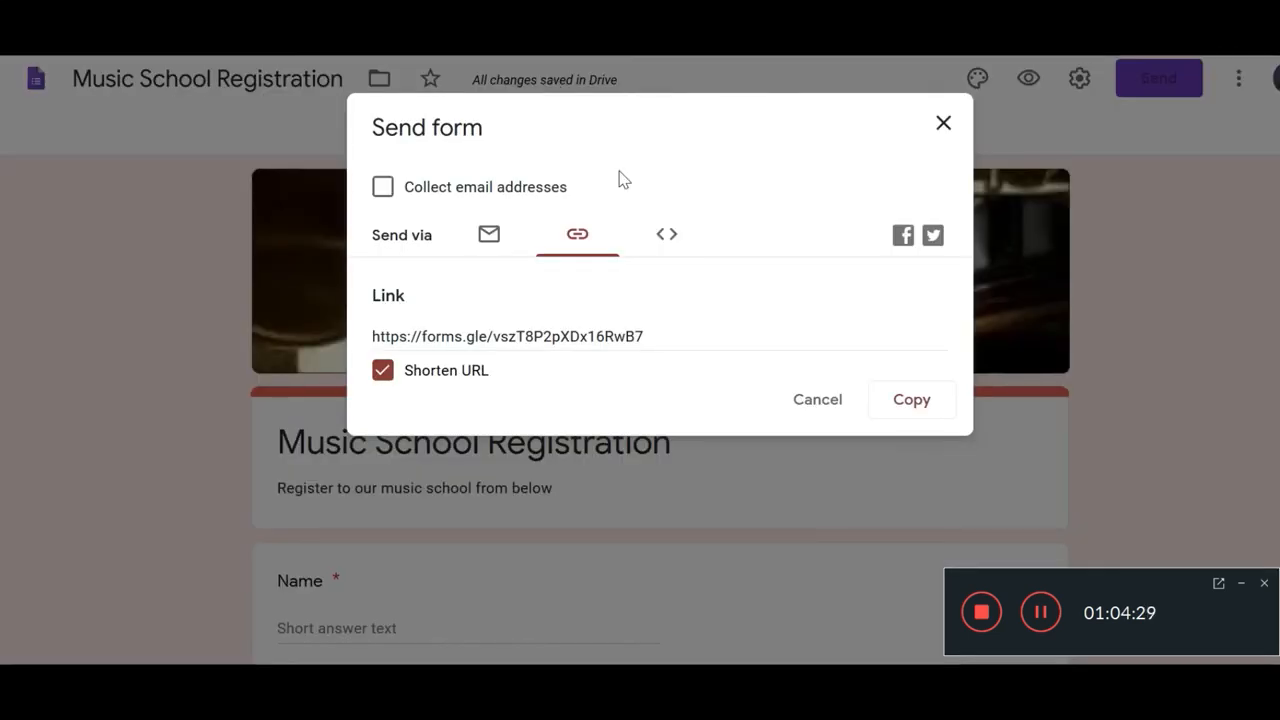
# Step: Select the short link, then go to Google Drive's My Drive listing
pyautogui.click(643, 337)
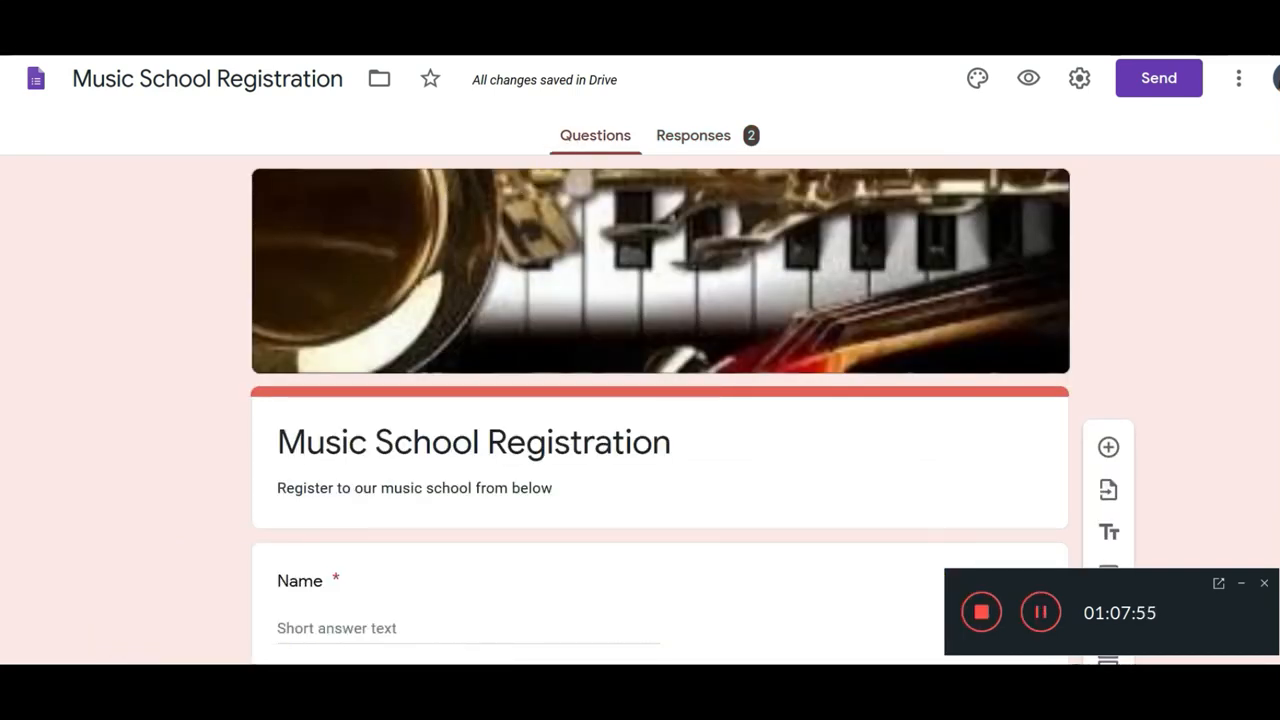
pyautogui.click(606, 25)
pyautogui.click(409, 305)
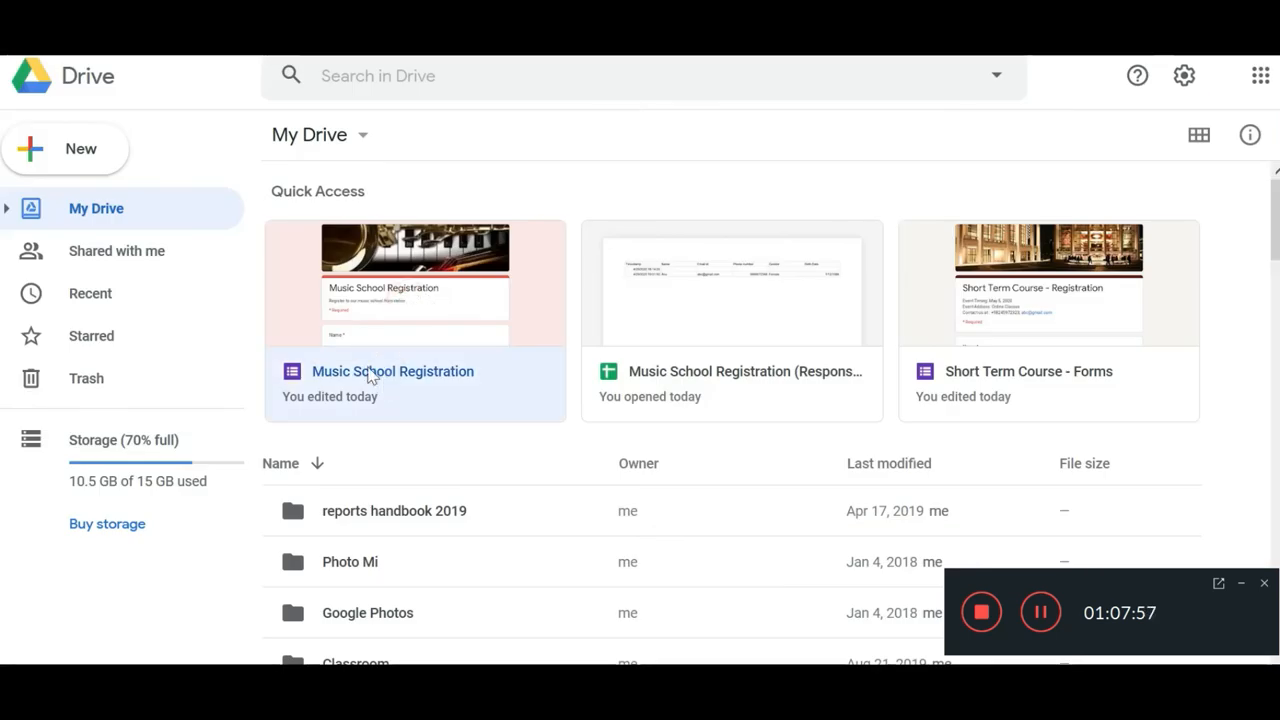
# Step: Open Music School Registration from Quick Access and show its Responses tab with 2 responses
pyautogui.click(395, 379)
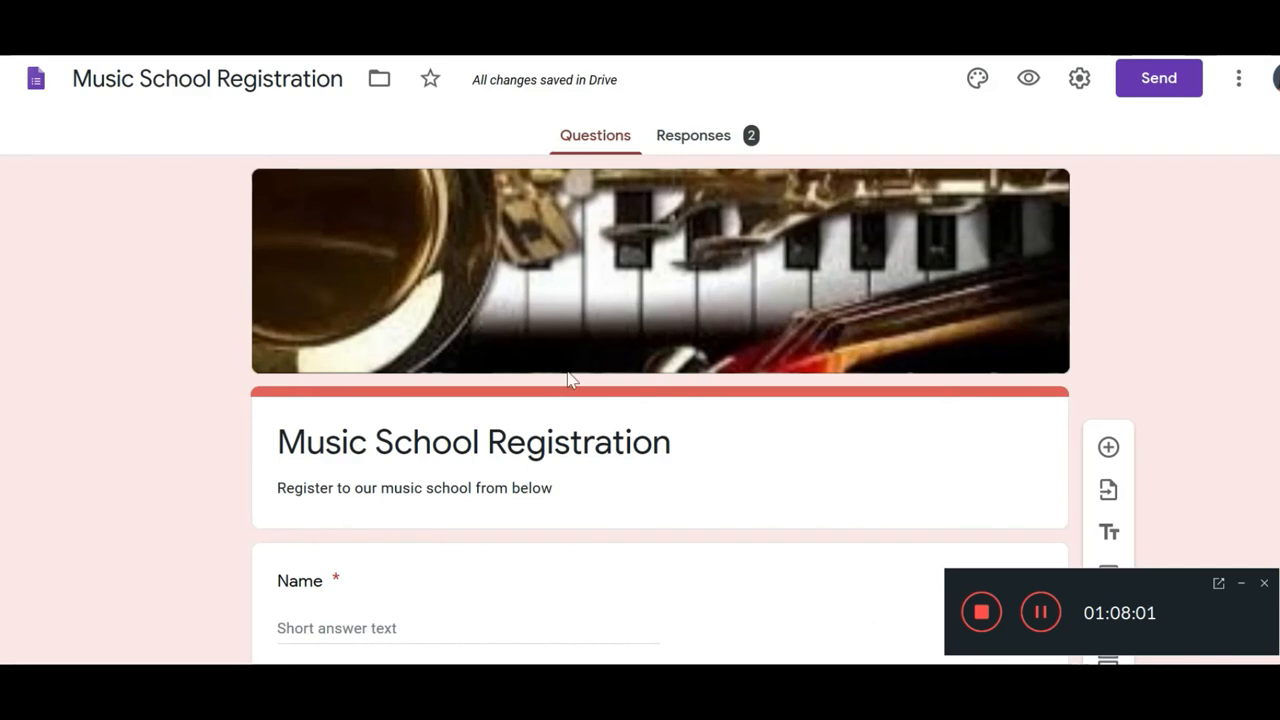
pyautogui.click(694, 143)
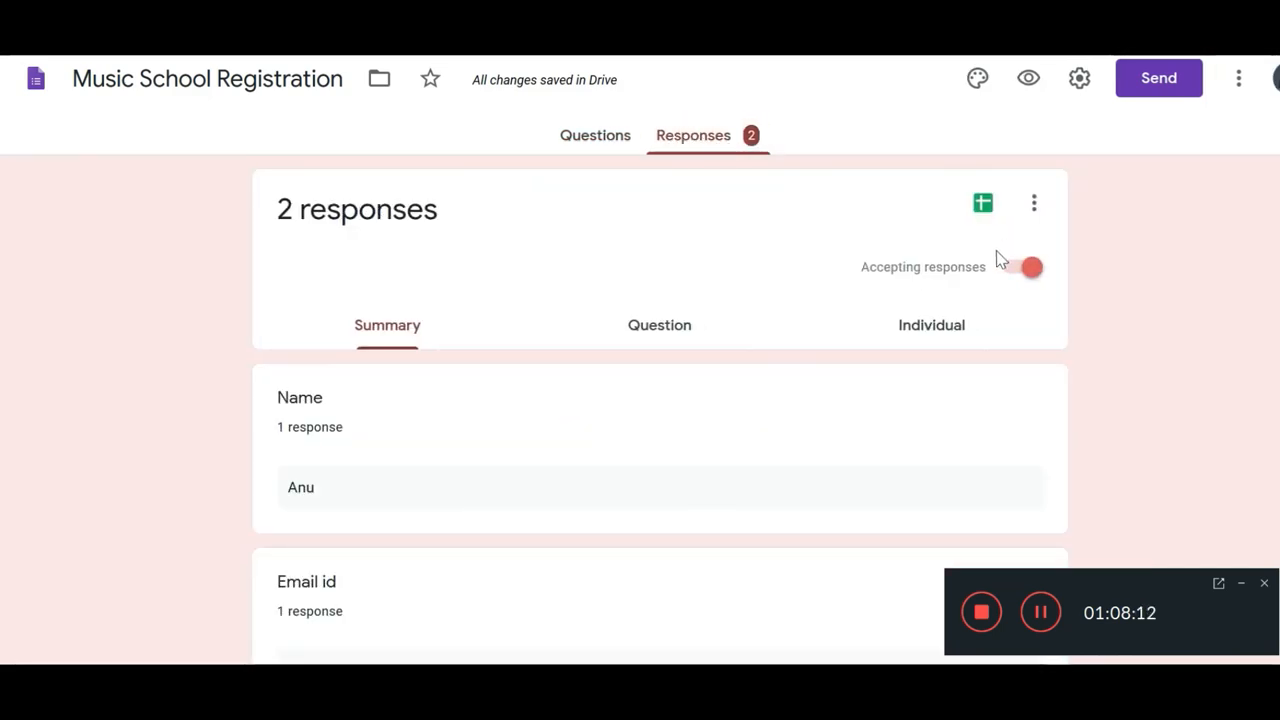
# Step: Switch off 'Accepting responses' and scroll through the summary
pyautogui.click(1024, 270)
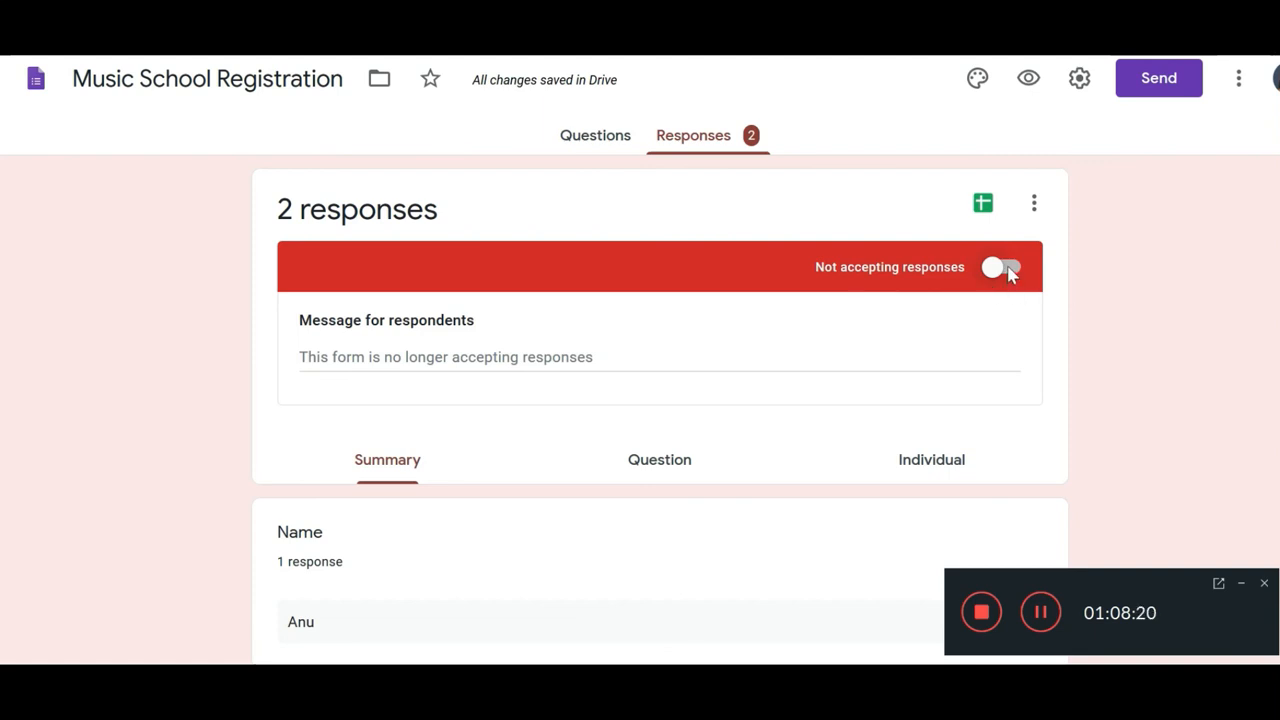
pyautogui.scroll(-8, 998, 285)
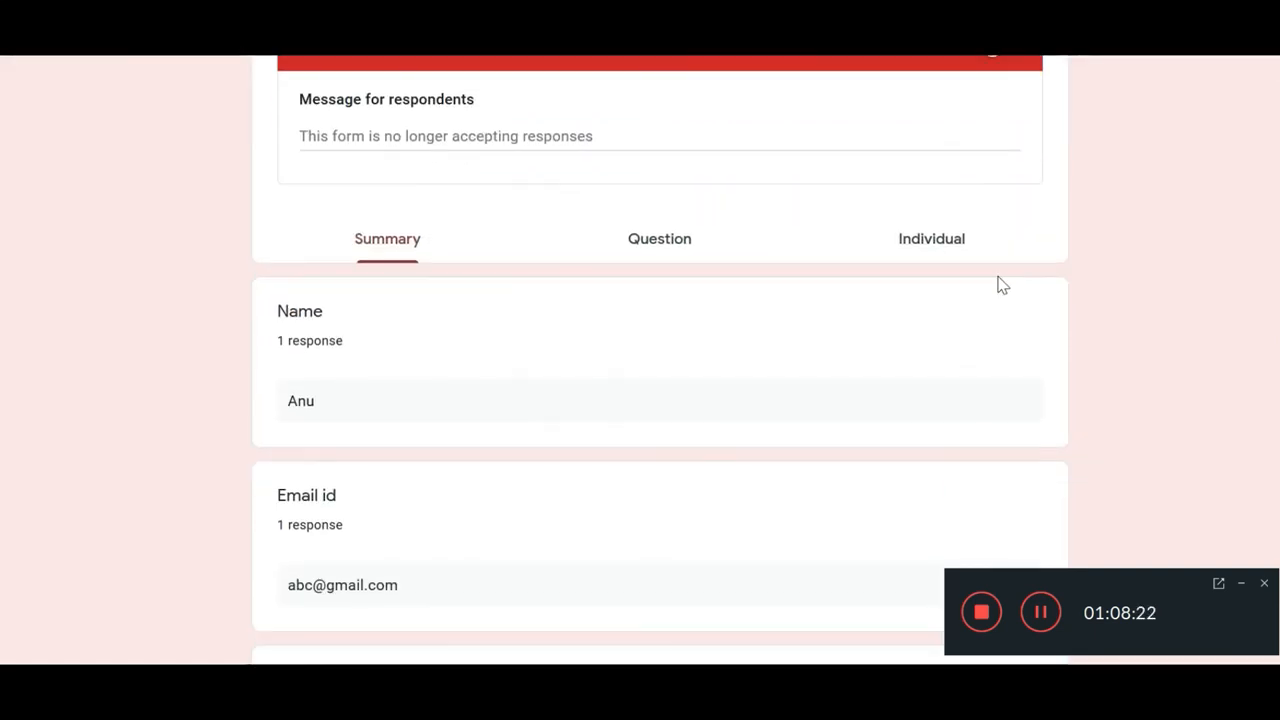
pyautogui.scroll(-1, 980, 275)
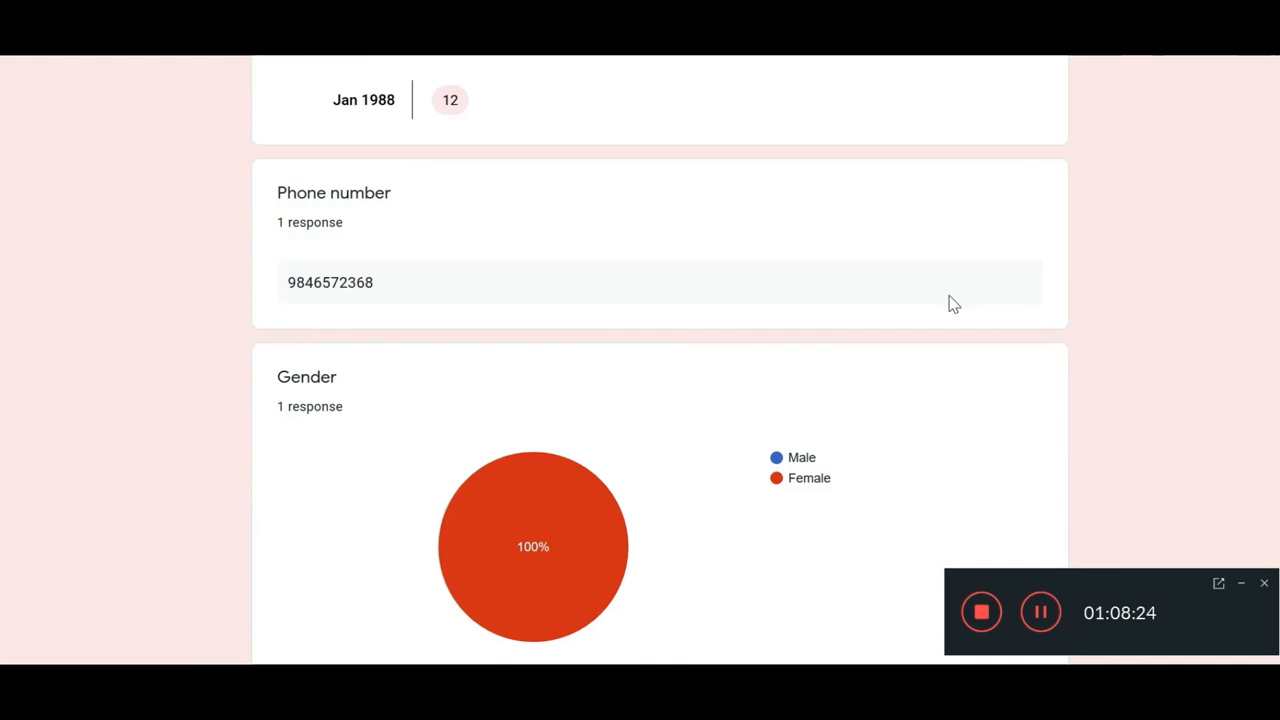
pyautogui.scroll(10, 952, 304)
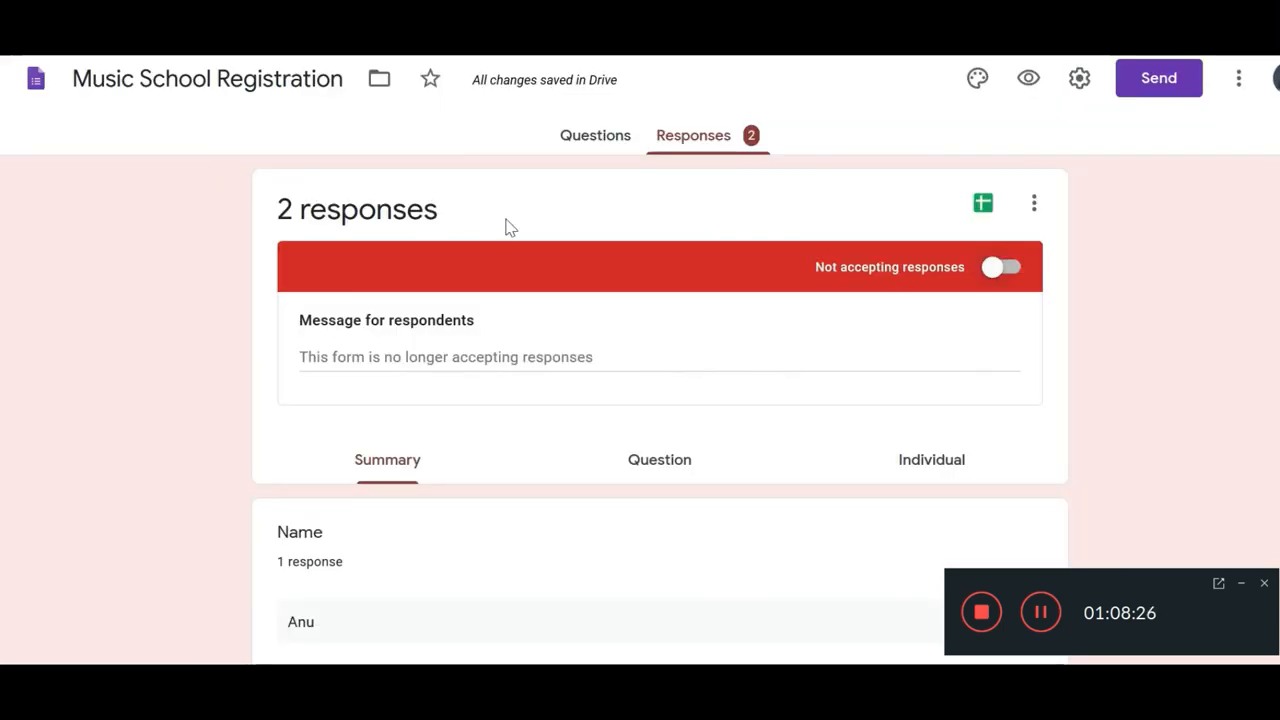